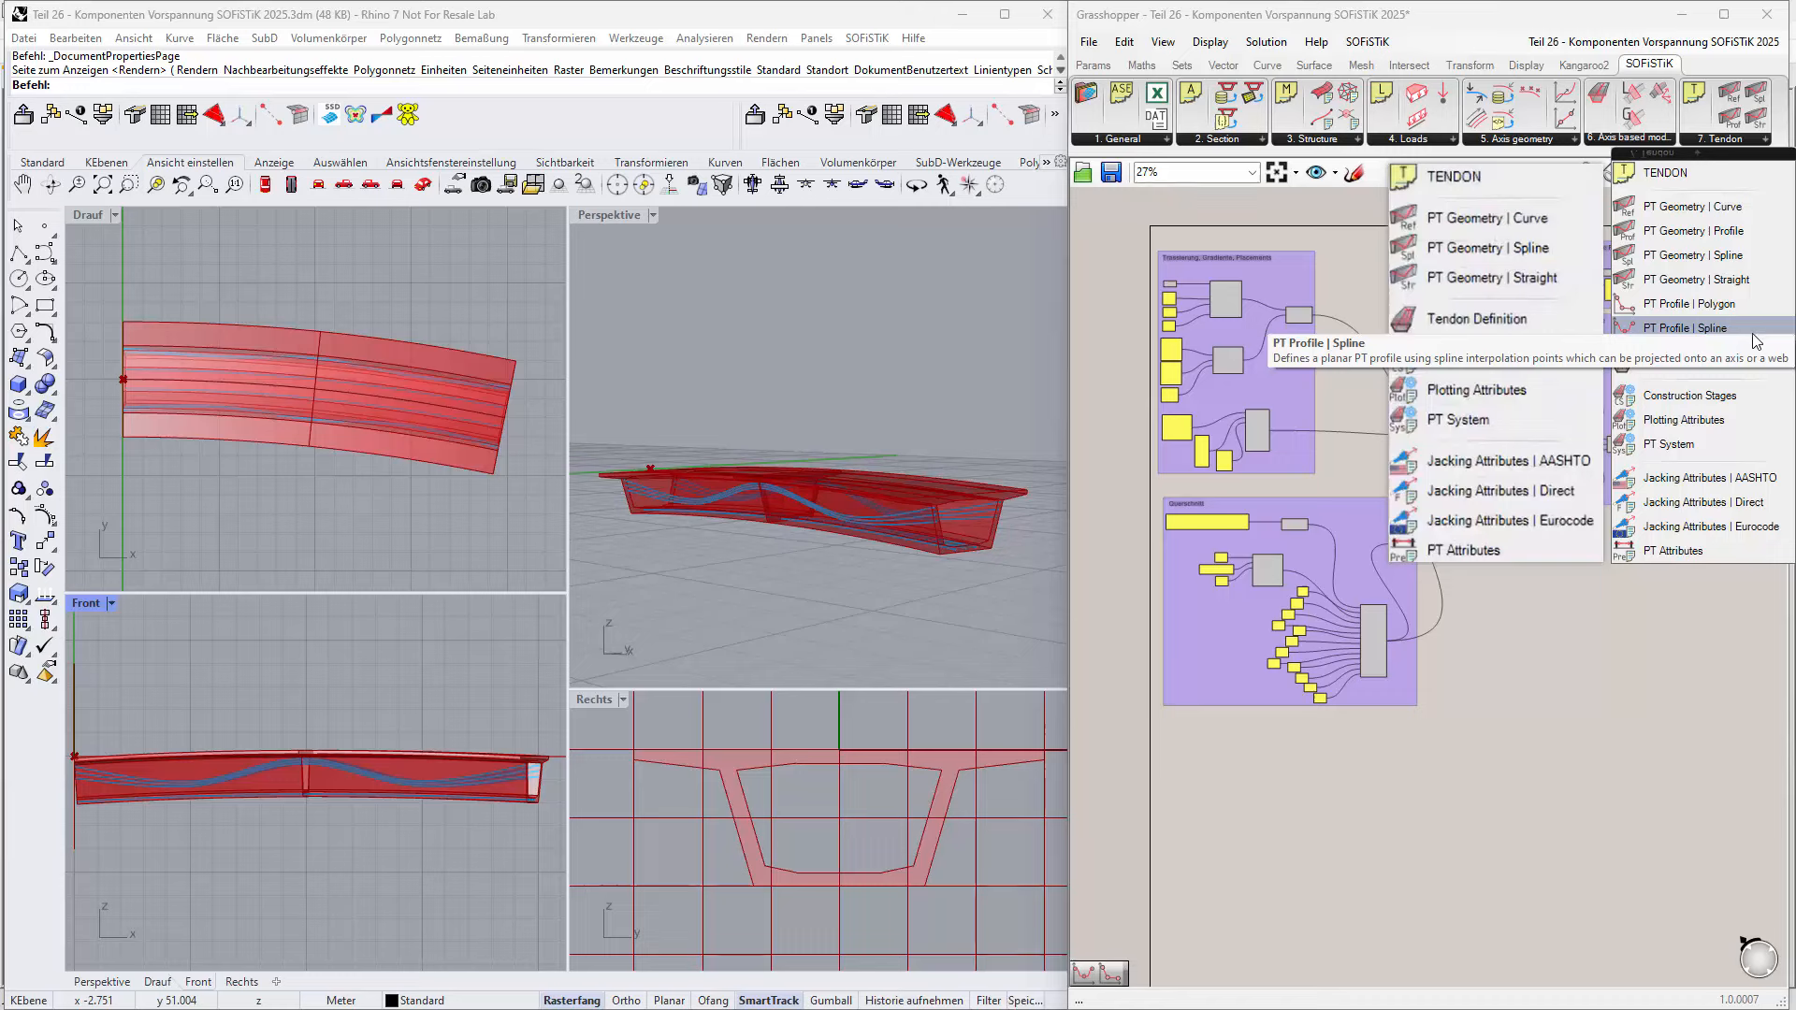
# Step: Examine the horizontal alignment, vertical alignment and placement components in the Trassierung, Gradiente, Placements group
pyautogui.click(1766, 141)
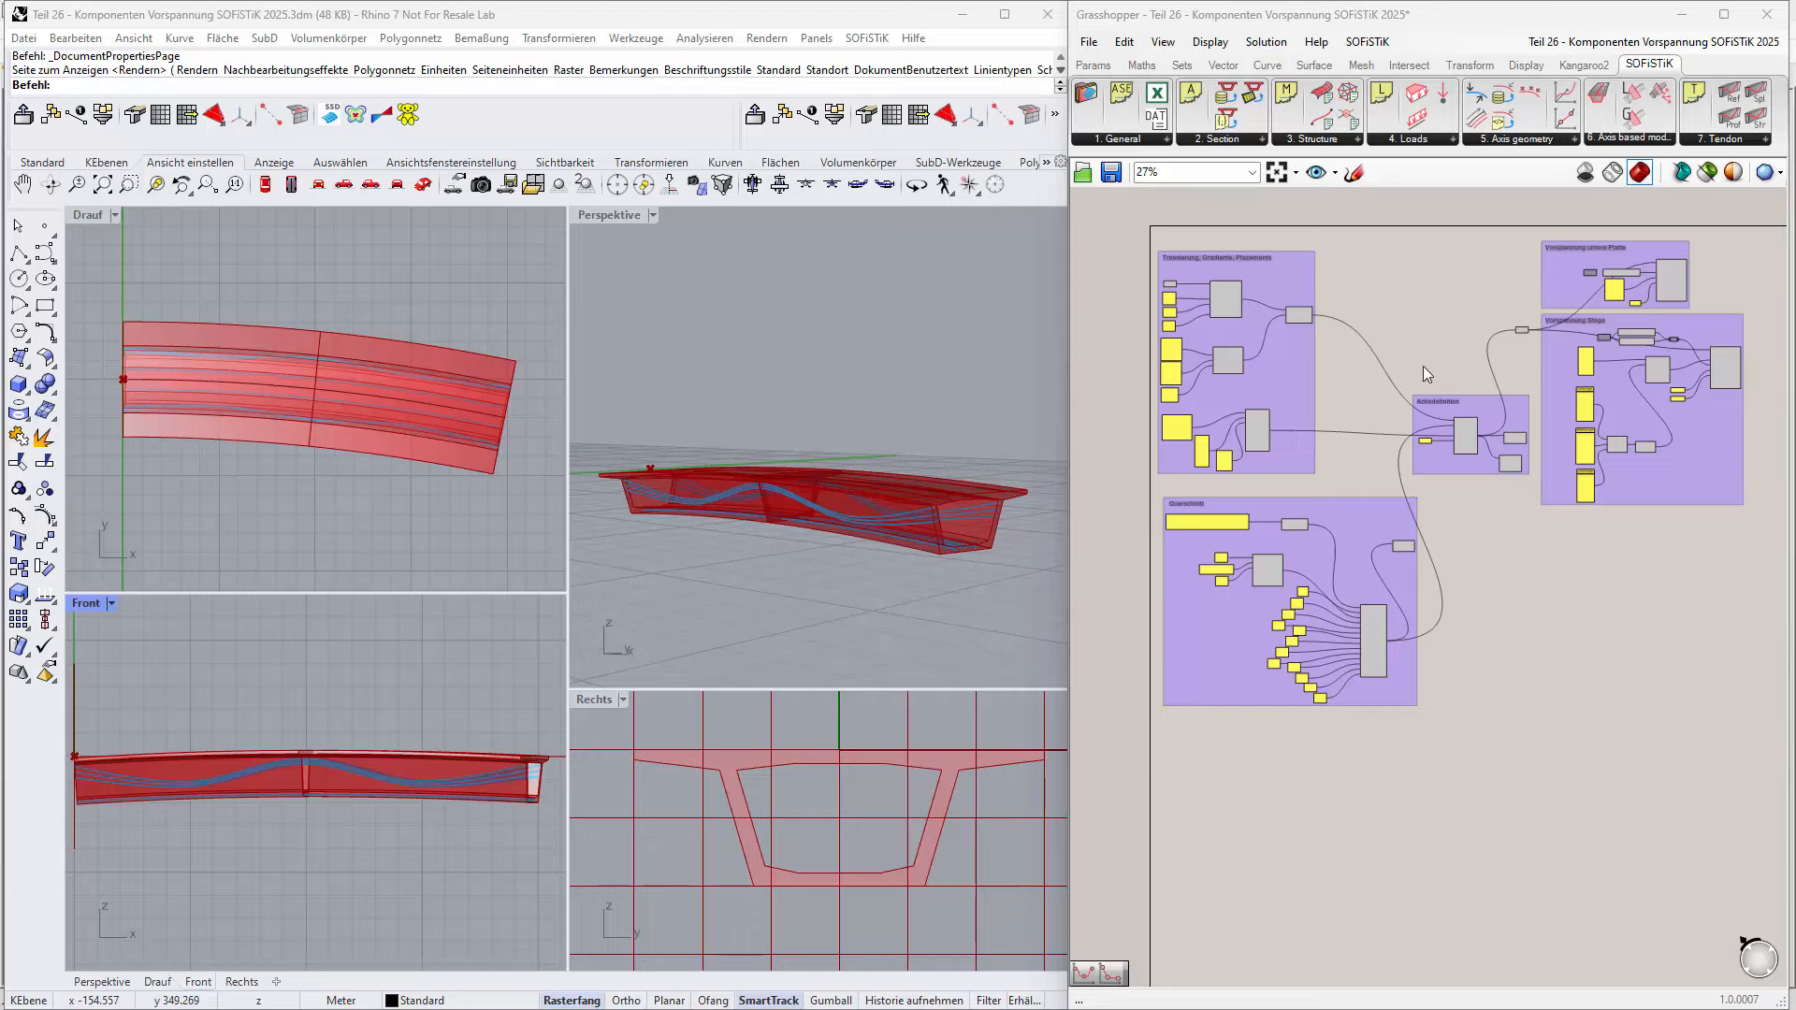
pyautogui.scroll(1, 1262, 294)
pyautogui.scroll(6, 1261, 294)
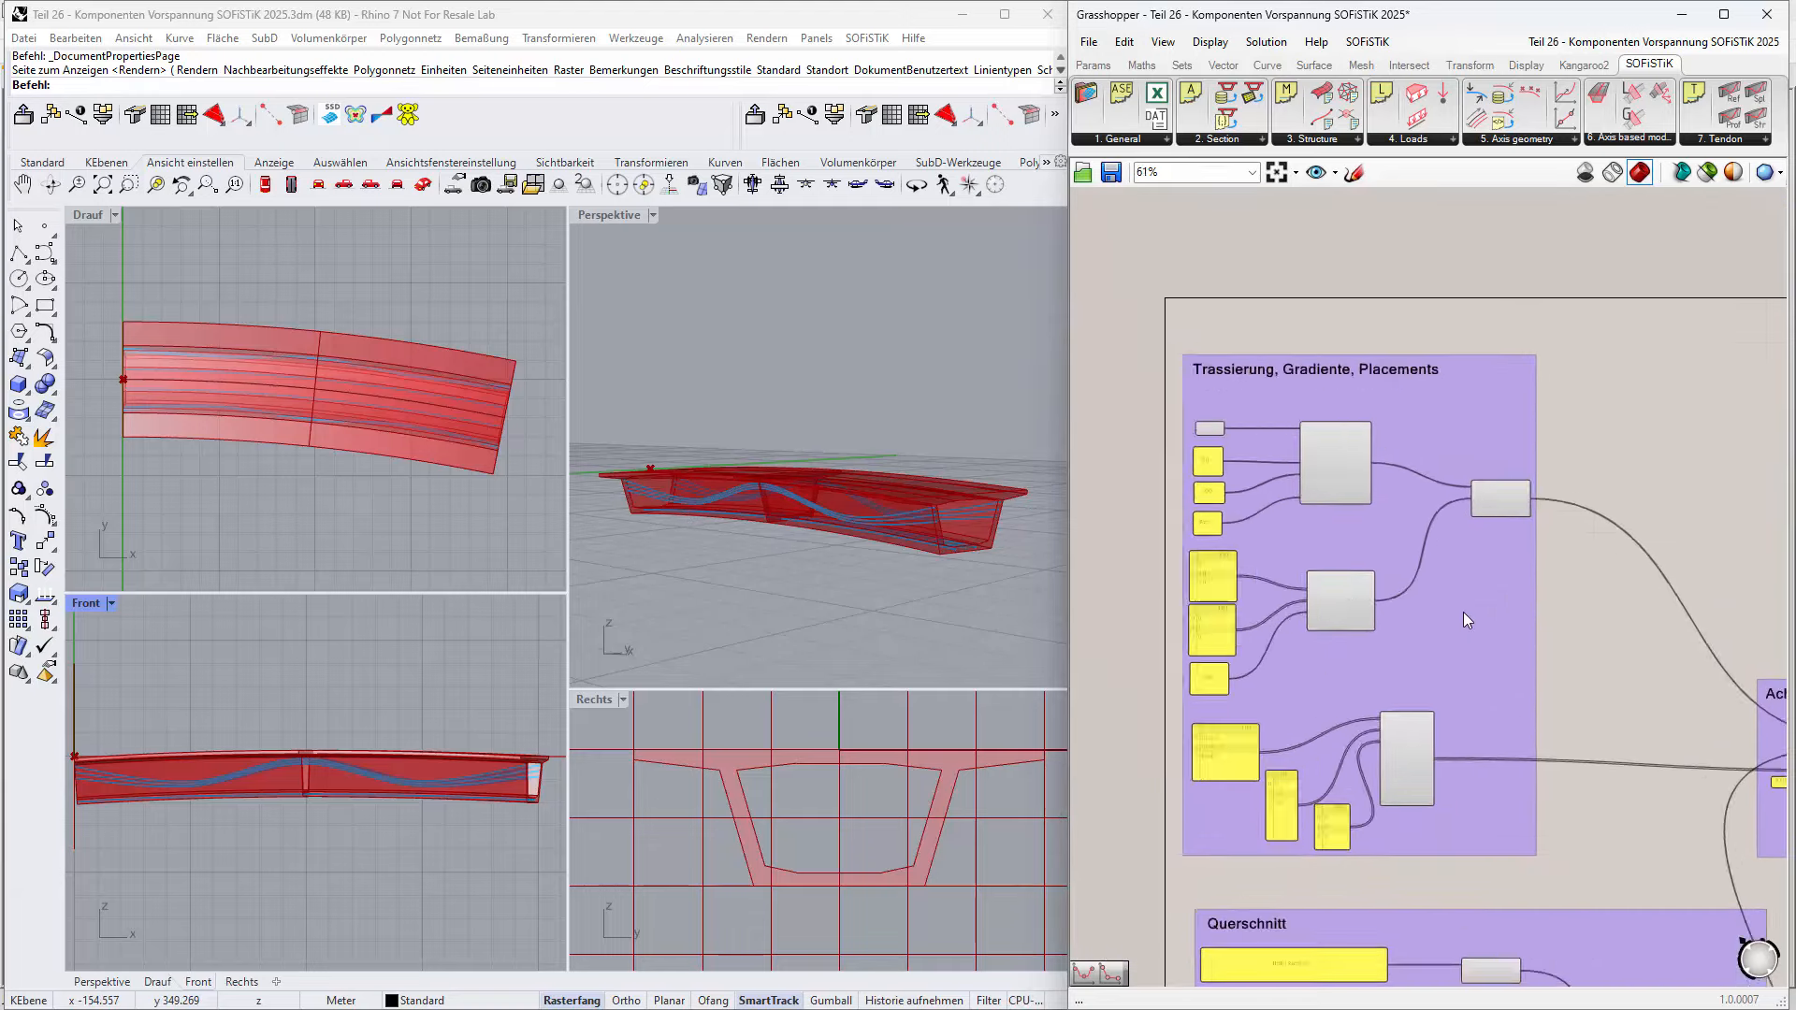
pyautogui.moveTo(1465, 610); pyautogui.dragTo(1618, 589, button='right')
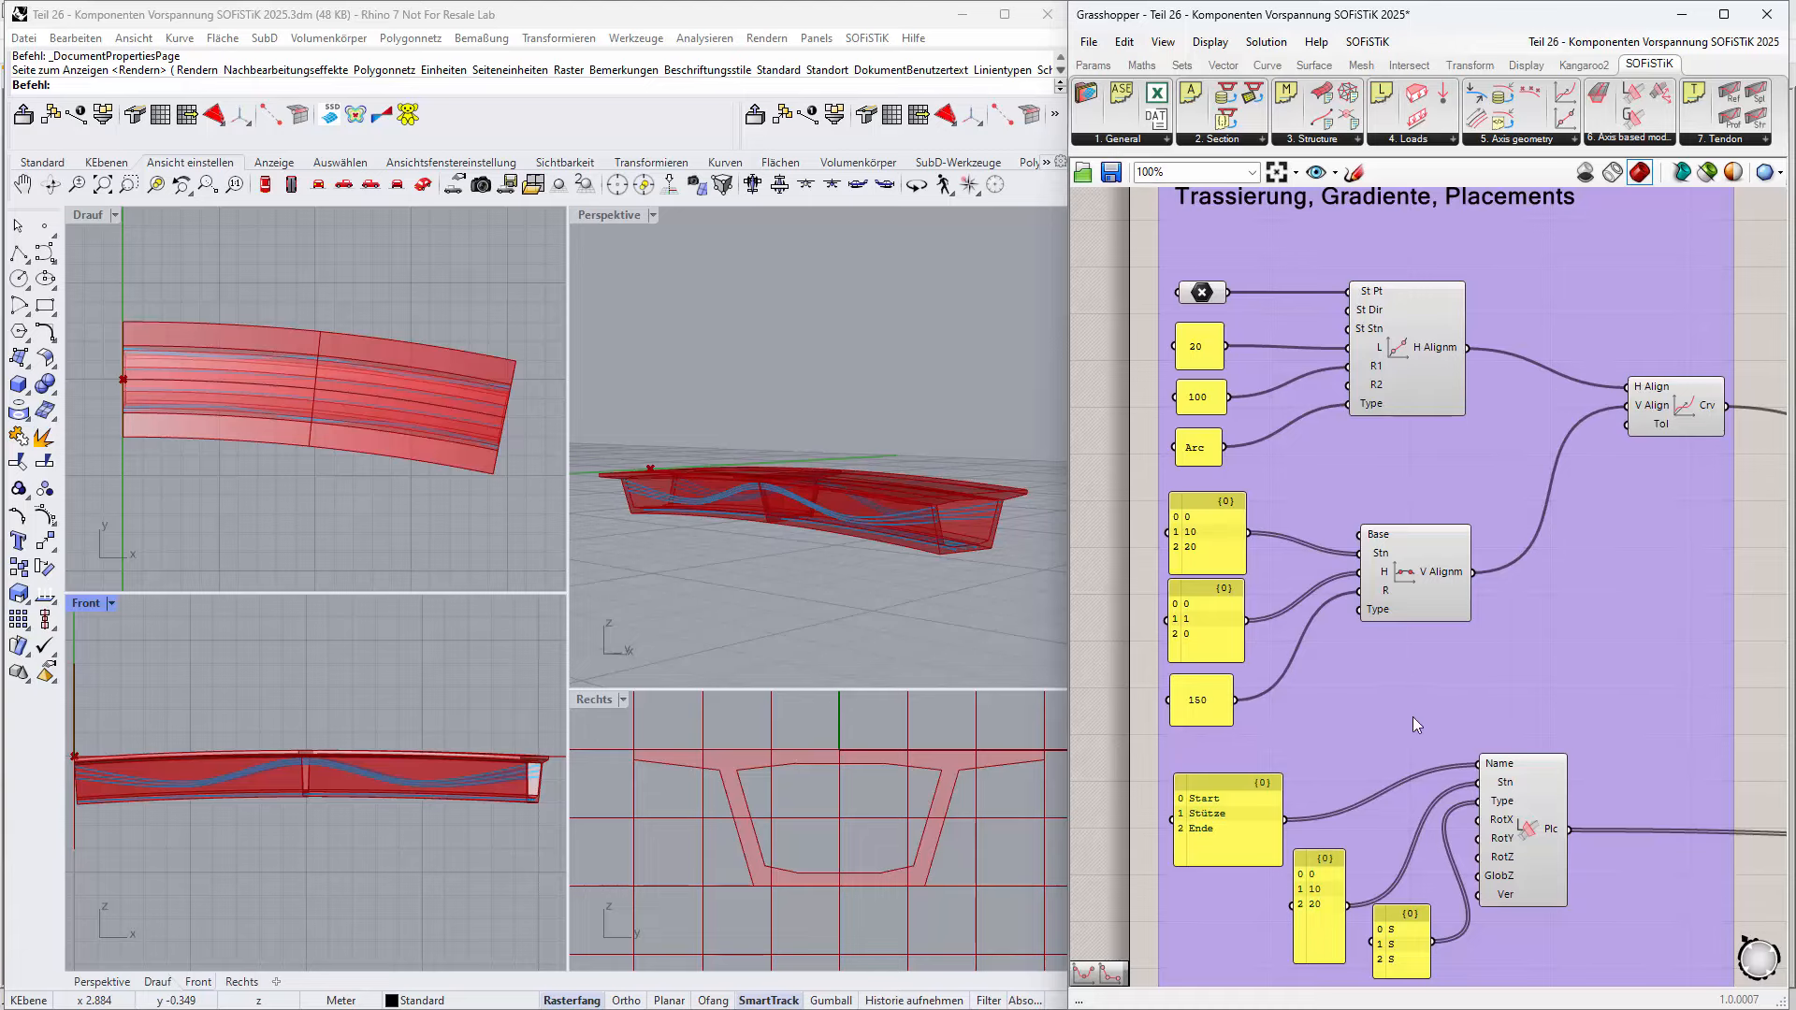
pyautogui.moveTo(1412, 717); pyautogui.dragTo(1382, 542, button='right')
pyautogui.click(1495, 630)
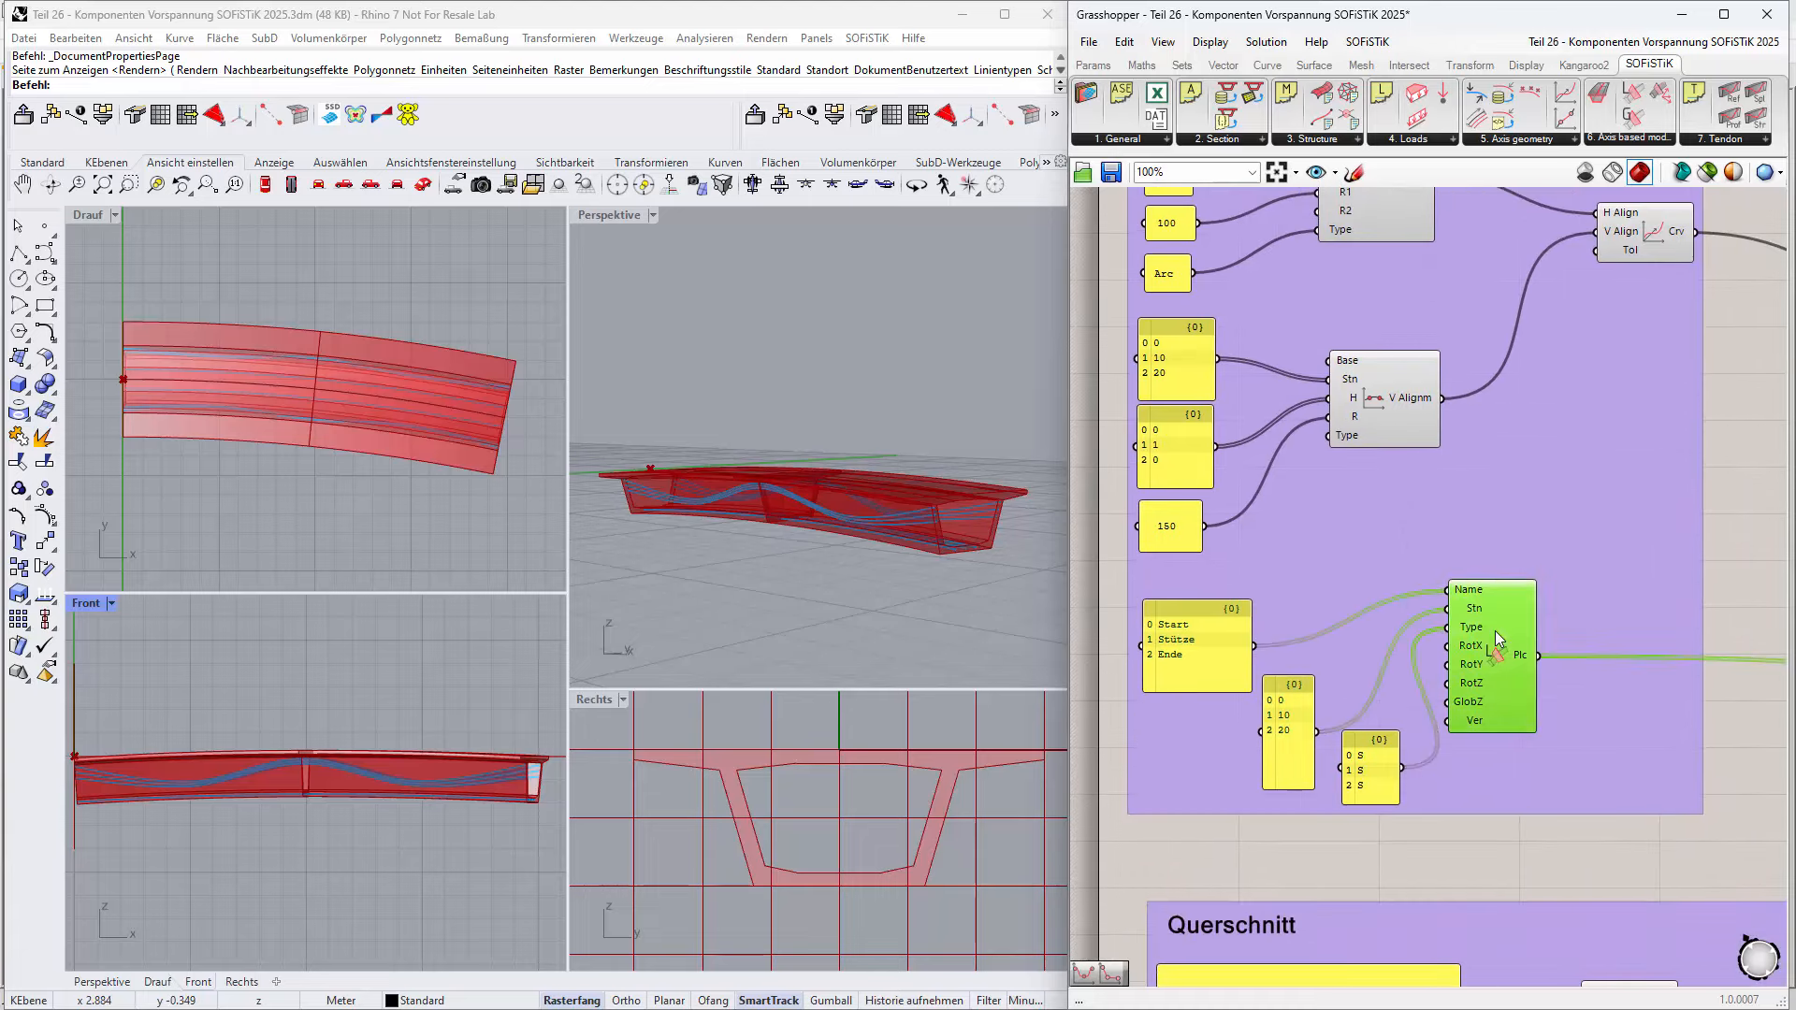
pyautogui.click(1430, 522)
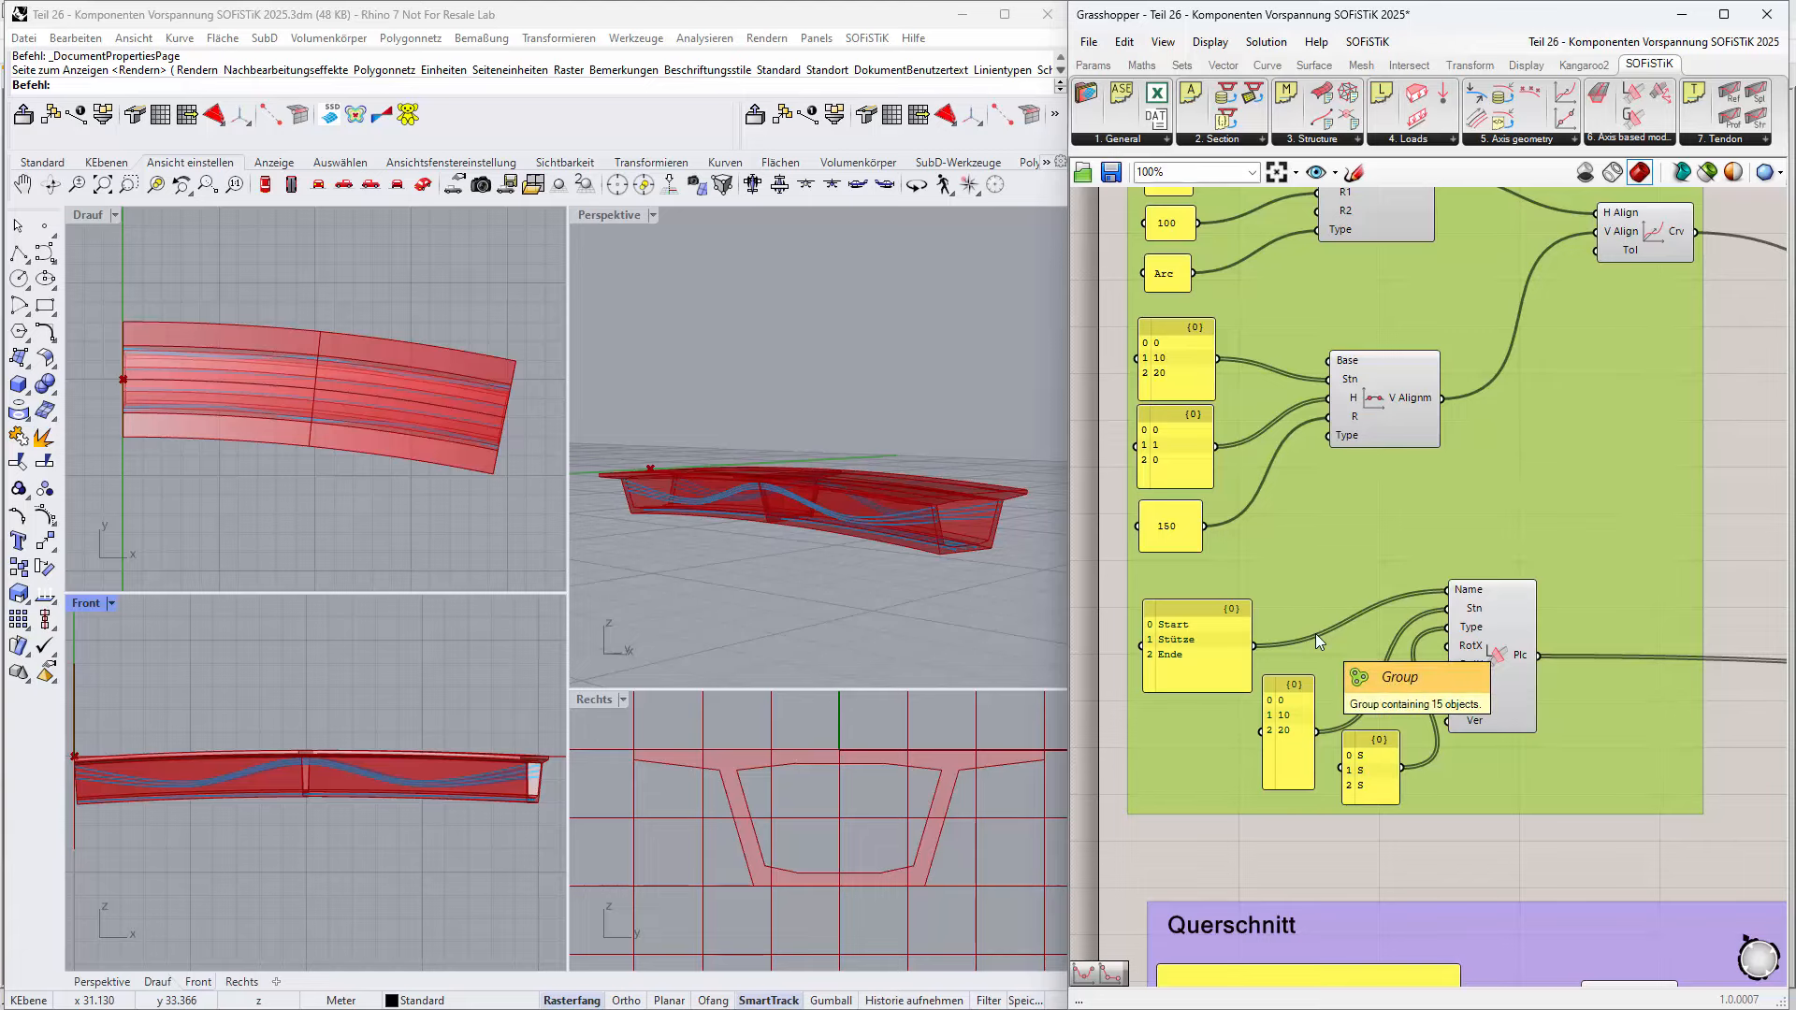
# Step: Examine how the Hohlkasten file path and the section attributes feed the section component in the Querschnitt group
pyautogui.scroll(-5, 1316, 633)
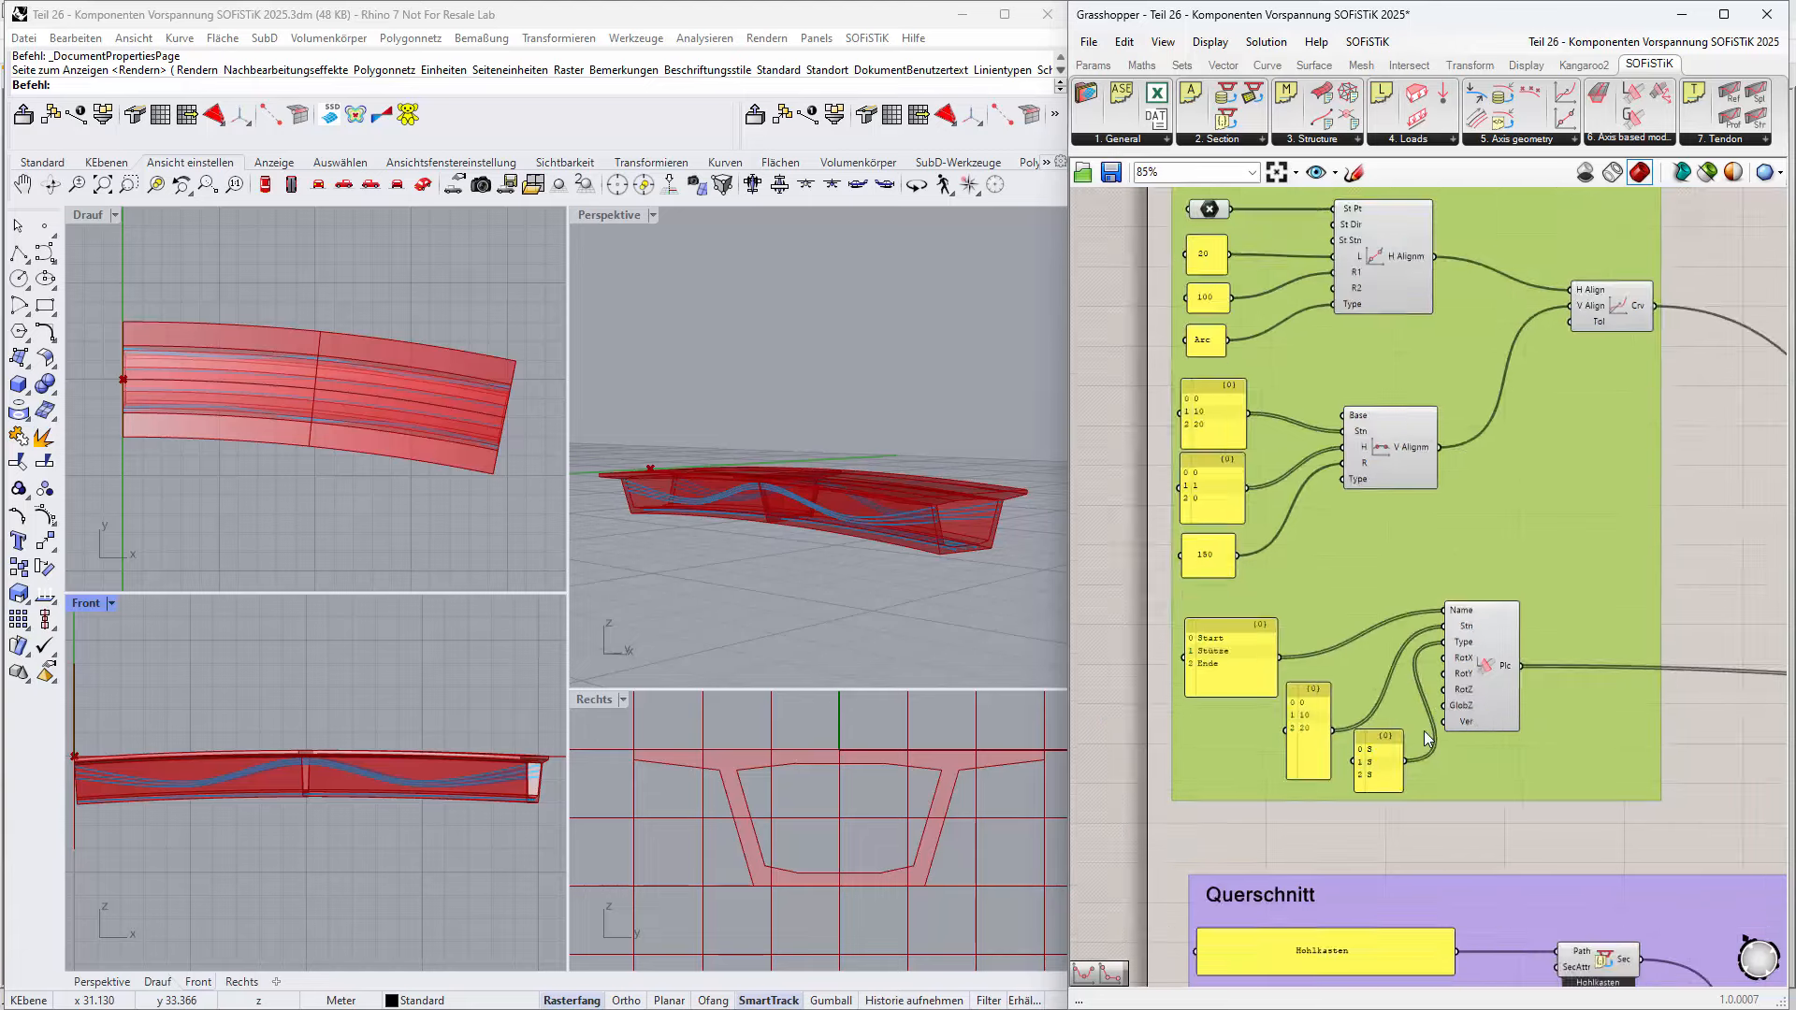
pyautogui.moveTo(1435, 789); pyautogui.dragTo(1260, 352, button='right')
pyautogui.scroll(3, 1321, 453)
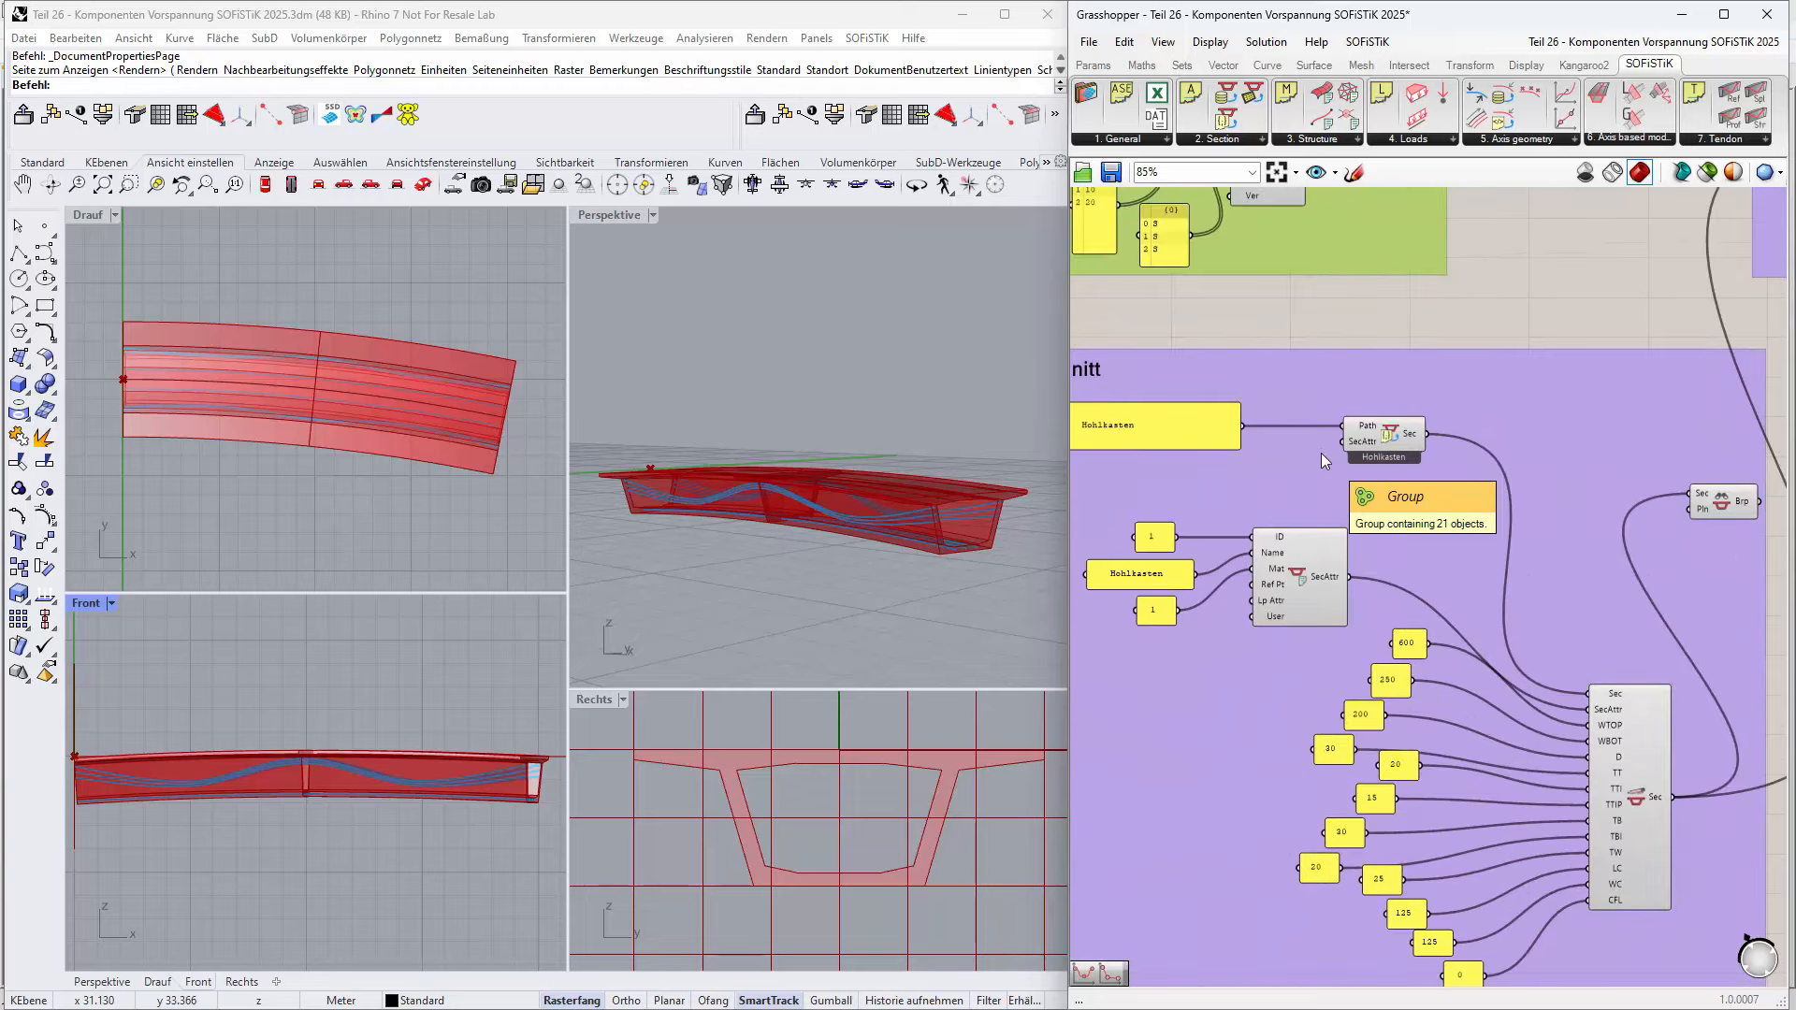
pyautogui.moveTo(1437, 533)
pyautogui.mouseDown(button='right')
pyautogui.moveTo(1471, 544)
pyautogui.moveTo(1461, 522)
pyautogui.mouseUp(button='right')
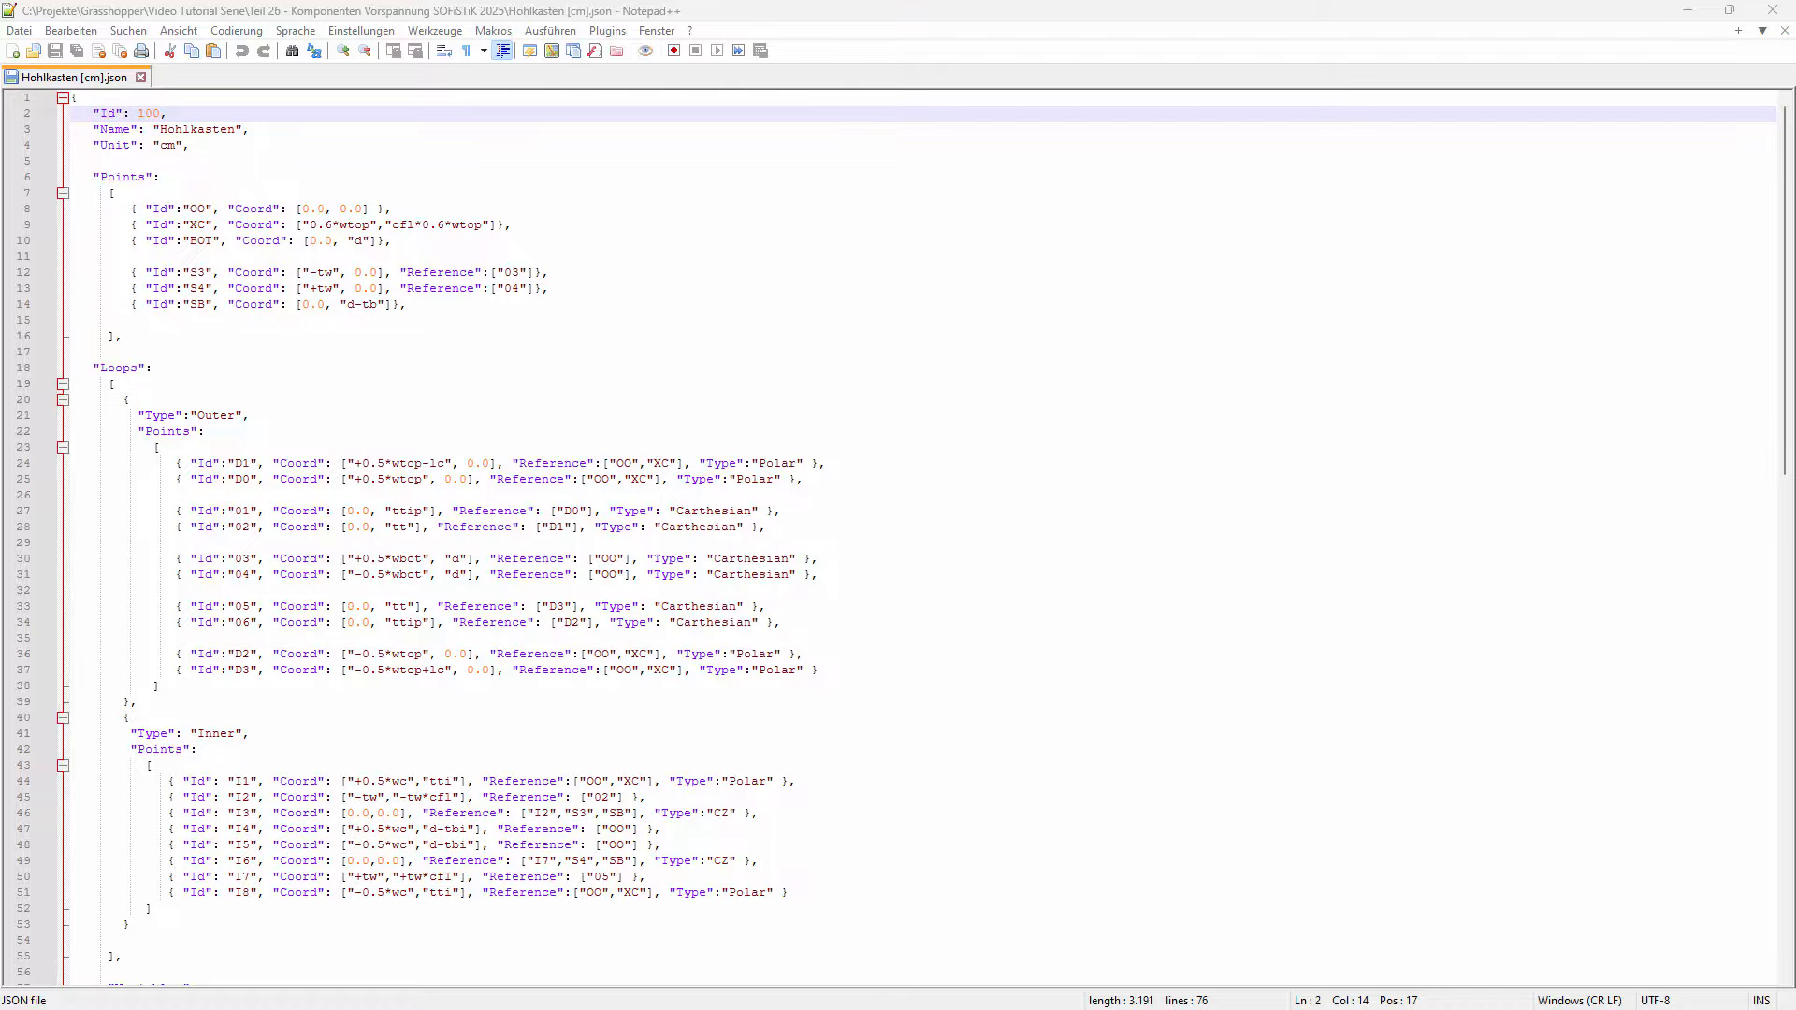
# Step: Switch to the browser and read the Section Definition In Json Format documentation through the solid and thin walled example sections
pyautogui.hotkey('alt', 'Tab')
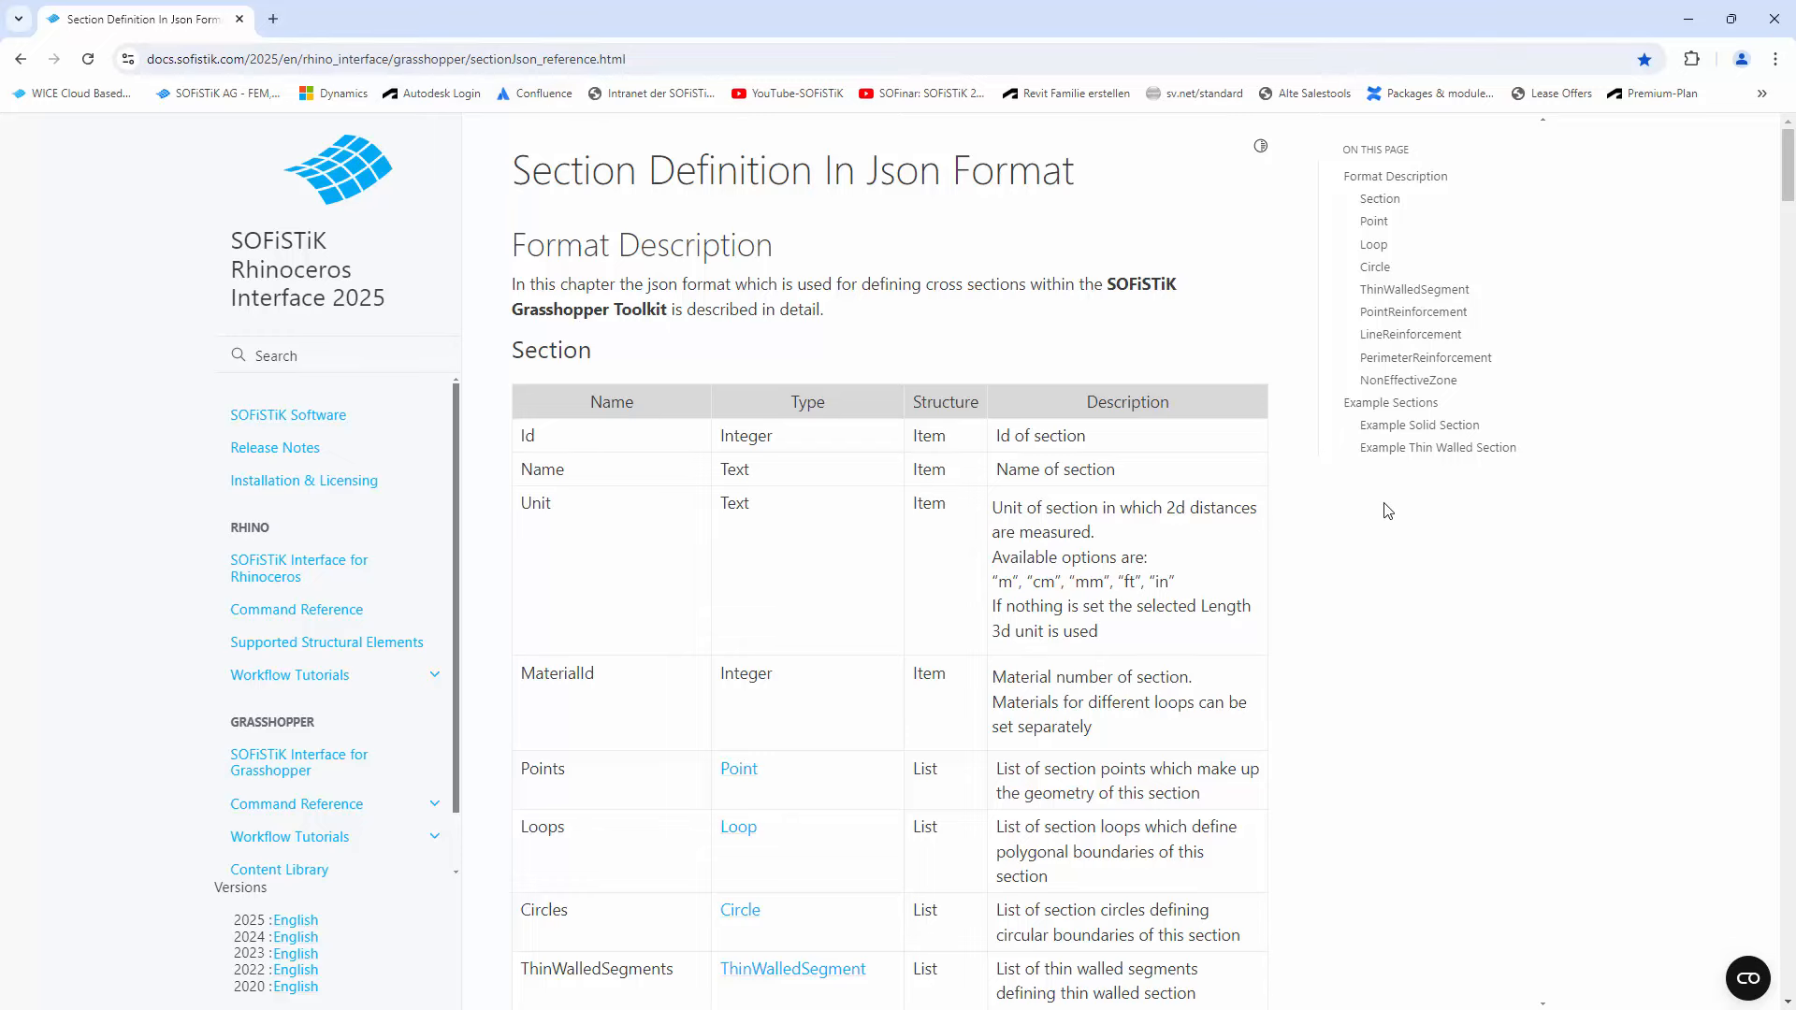
pyautogui.scroll(-20, 1387, 510)
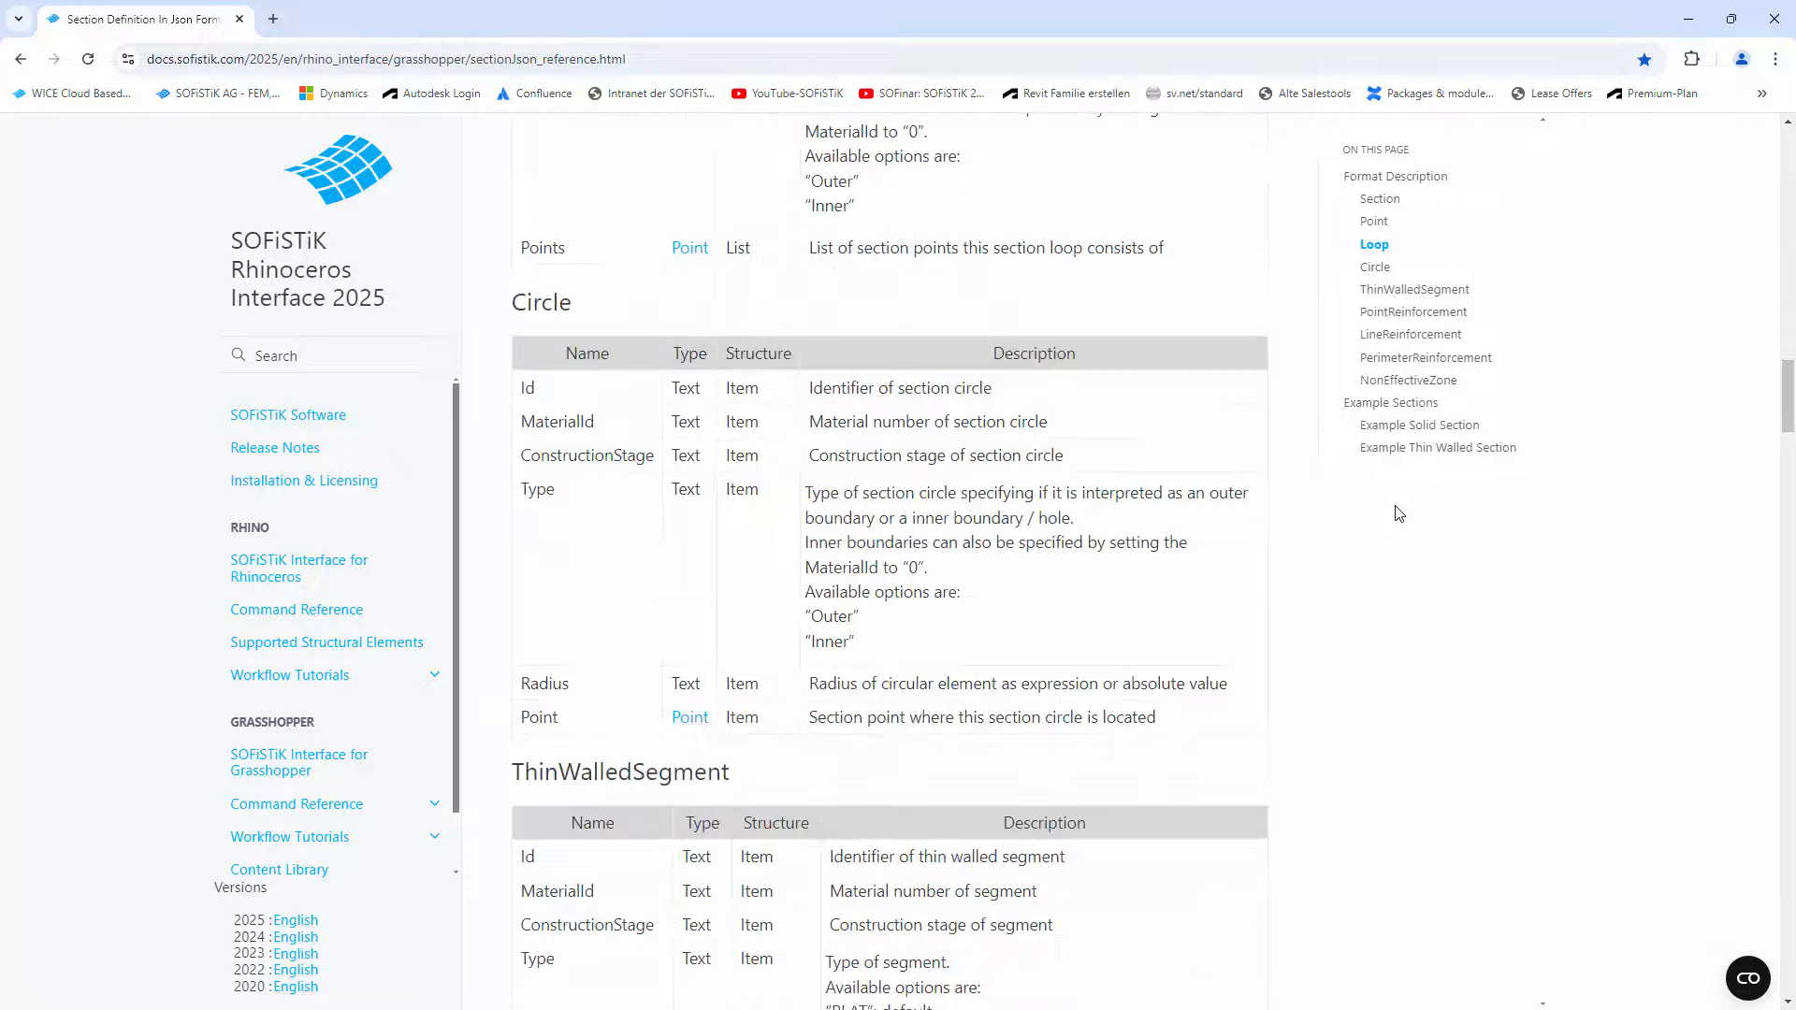
pyautogui.scroll(-20, 1400, 513)
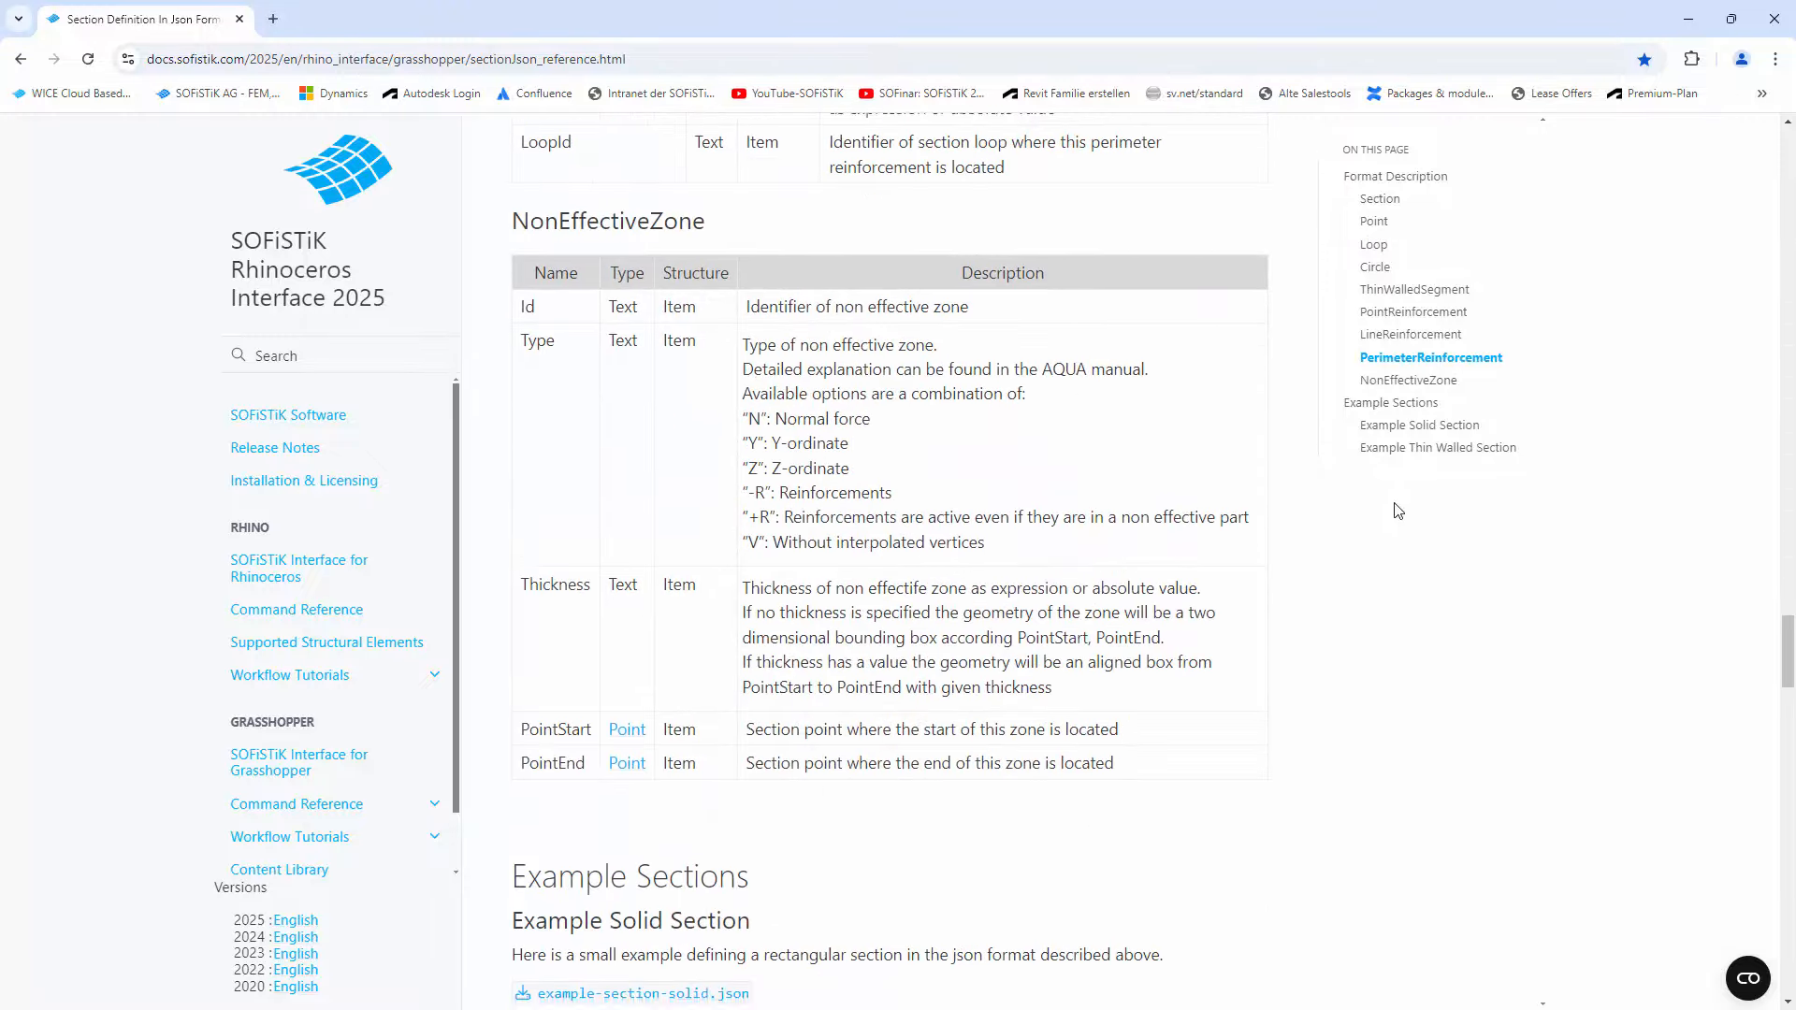
pyautogui.scroll(-20, 1399, 511)
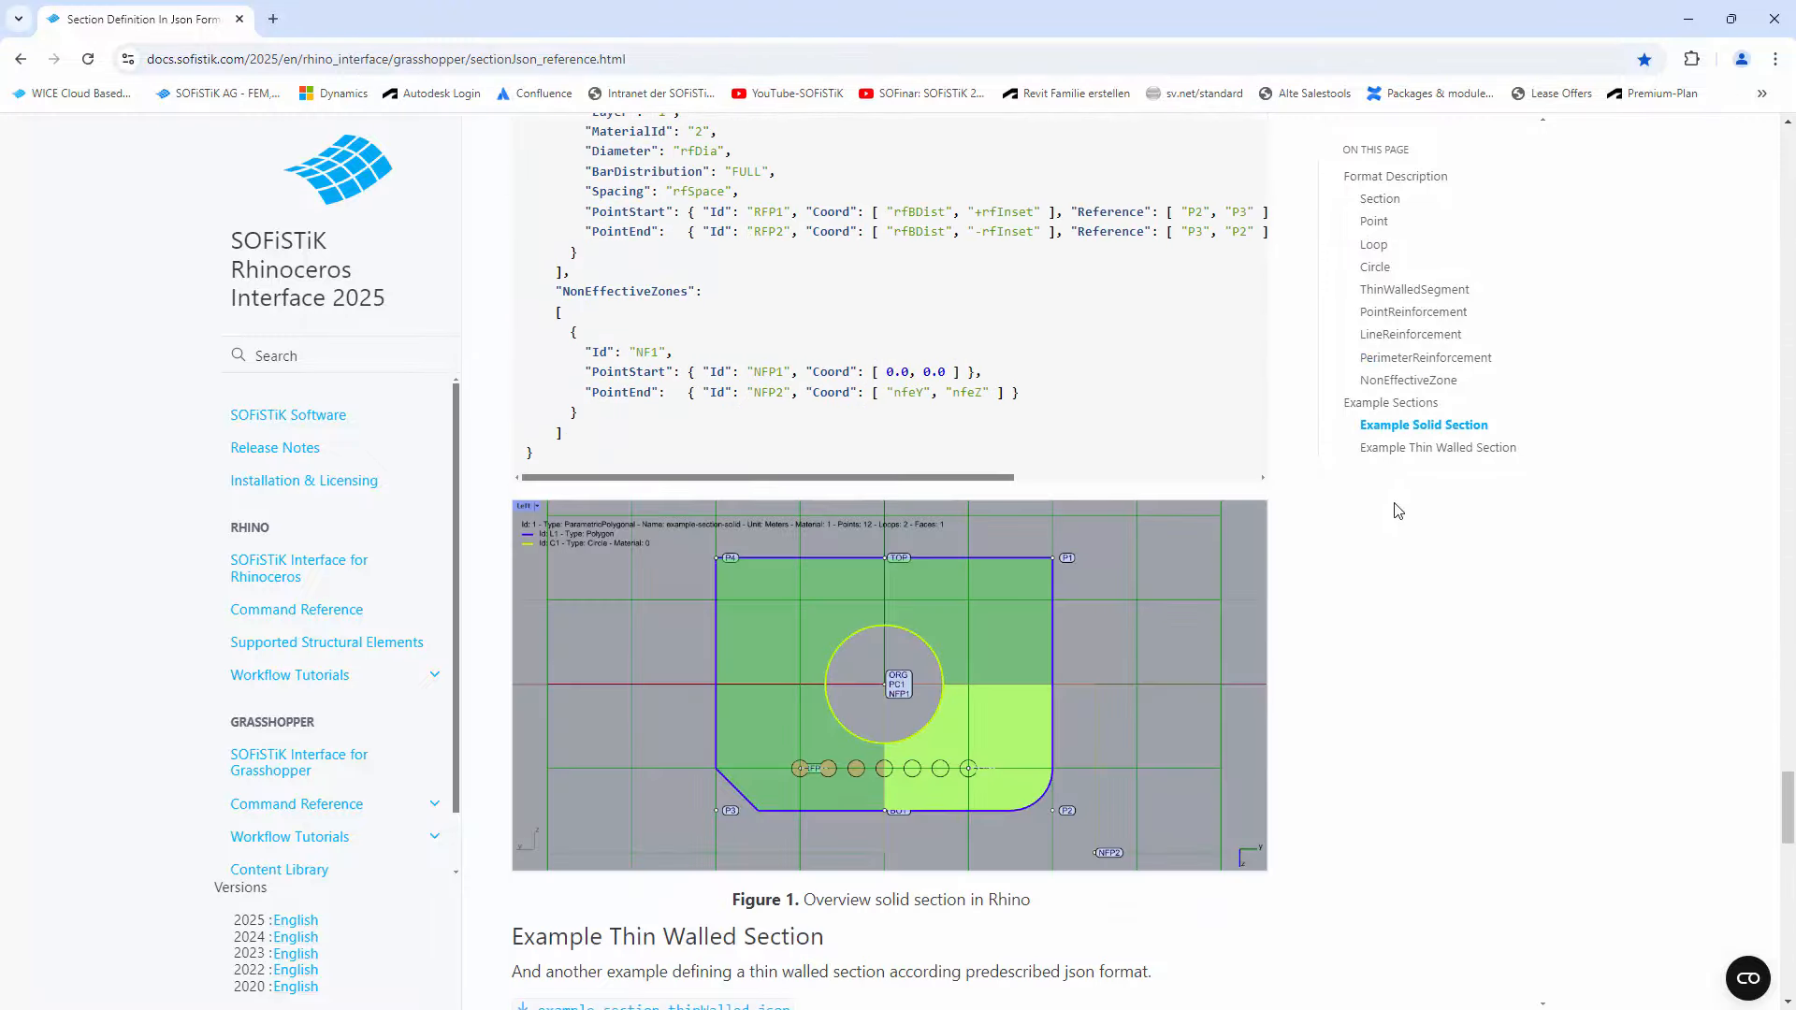
pyautogui.scroll(-15, 1398, 510)
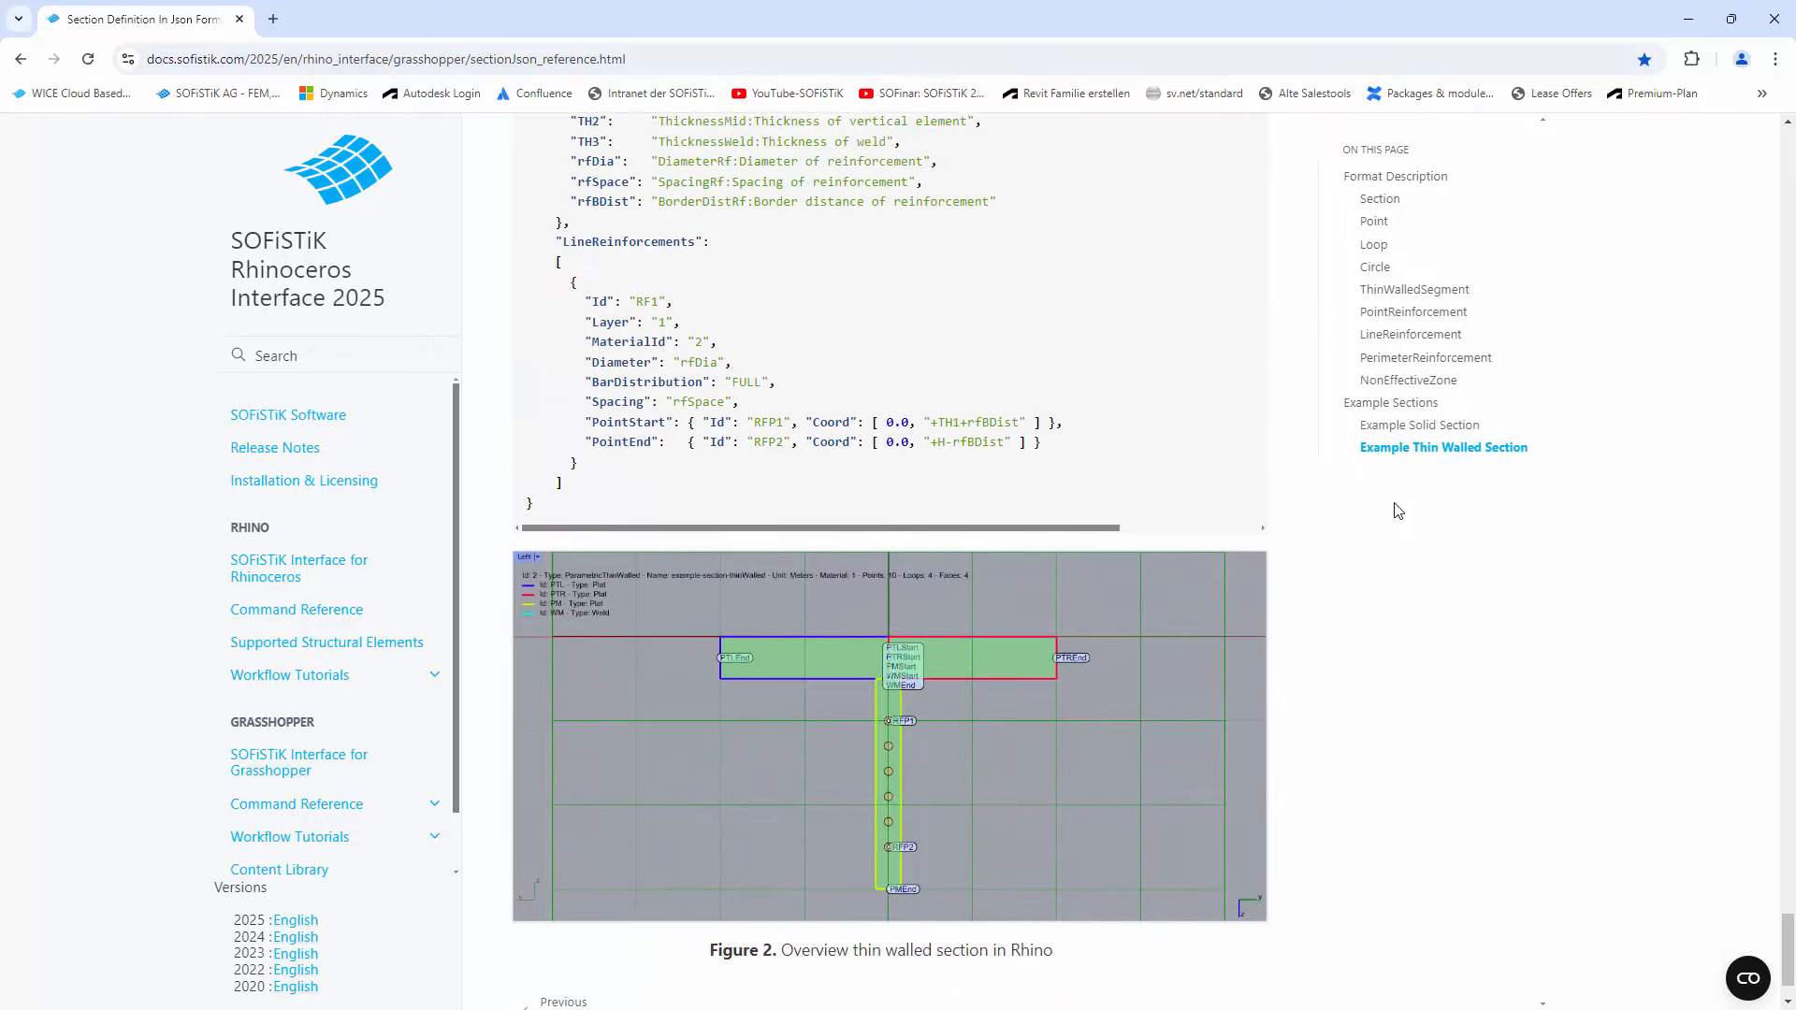
pyautogui.scroll(-1, 1397, 511)
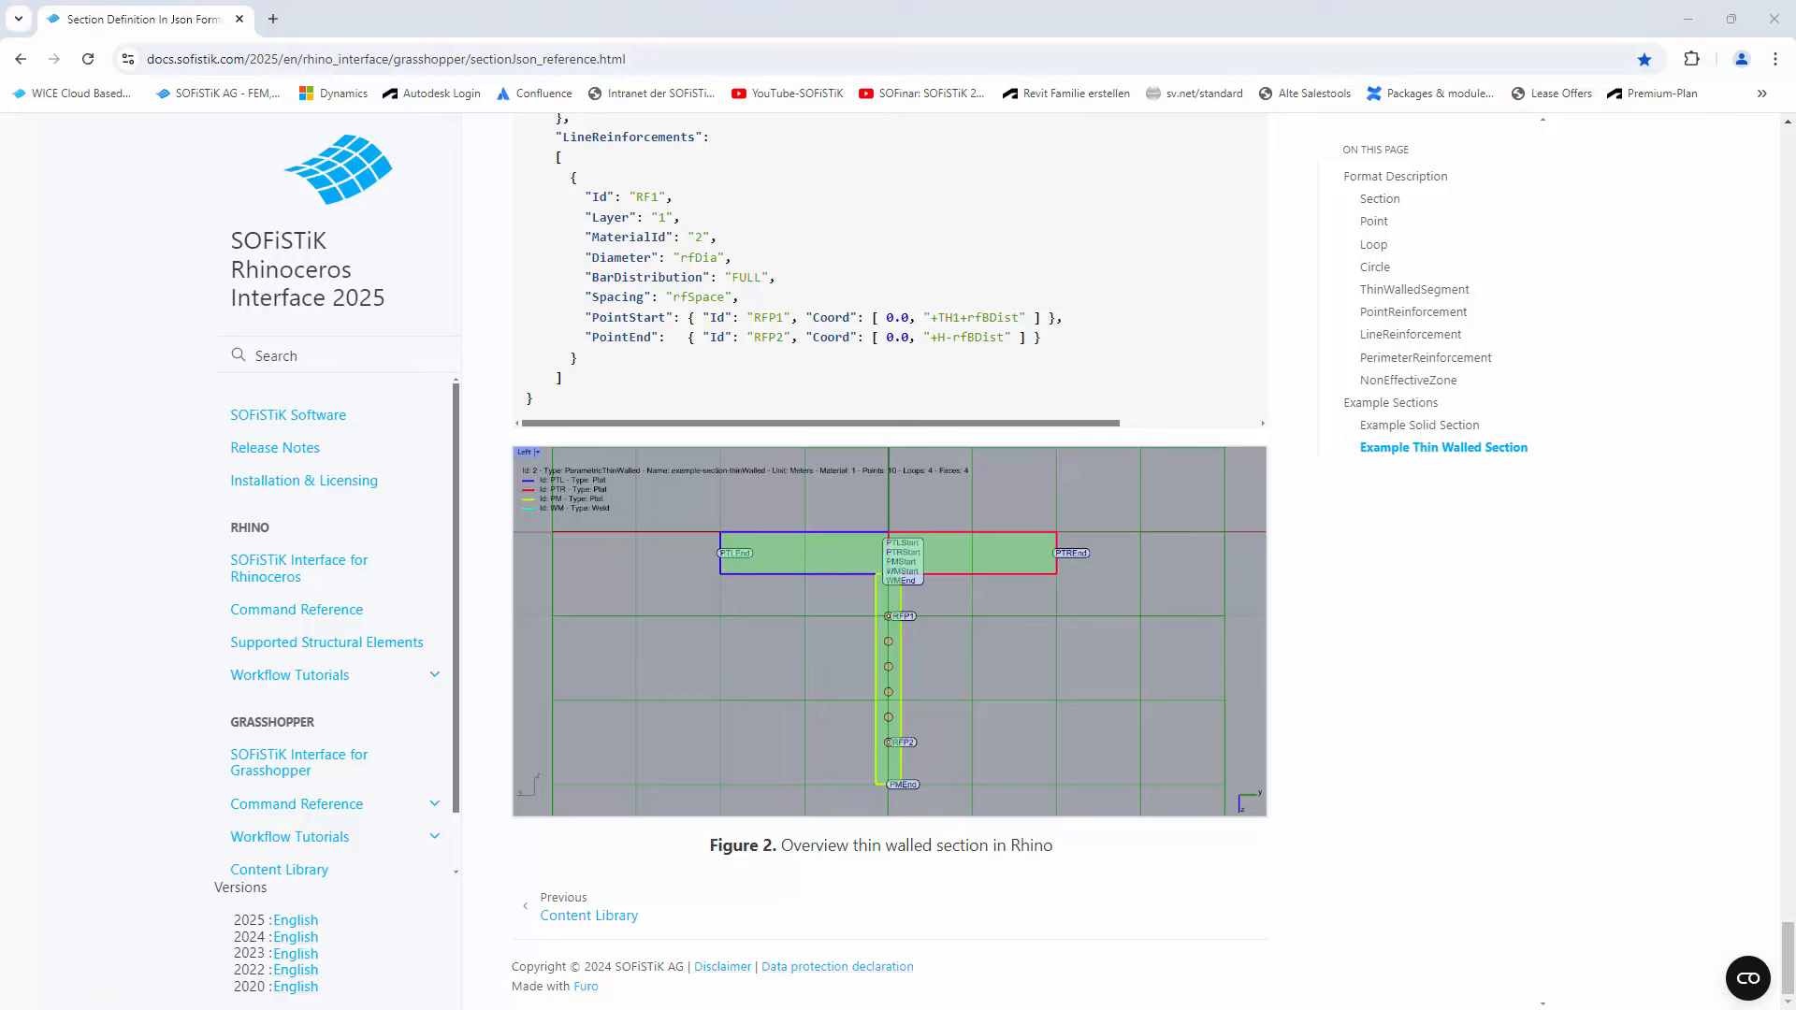
# Step: Switch to Notepad++ and examine the points, loops and remaining definitions in Hohlkasten [cm].json
pyautogui.hotkey('alt', 'Tab')
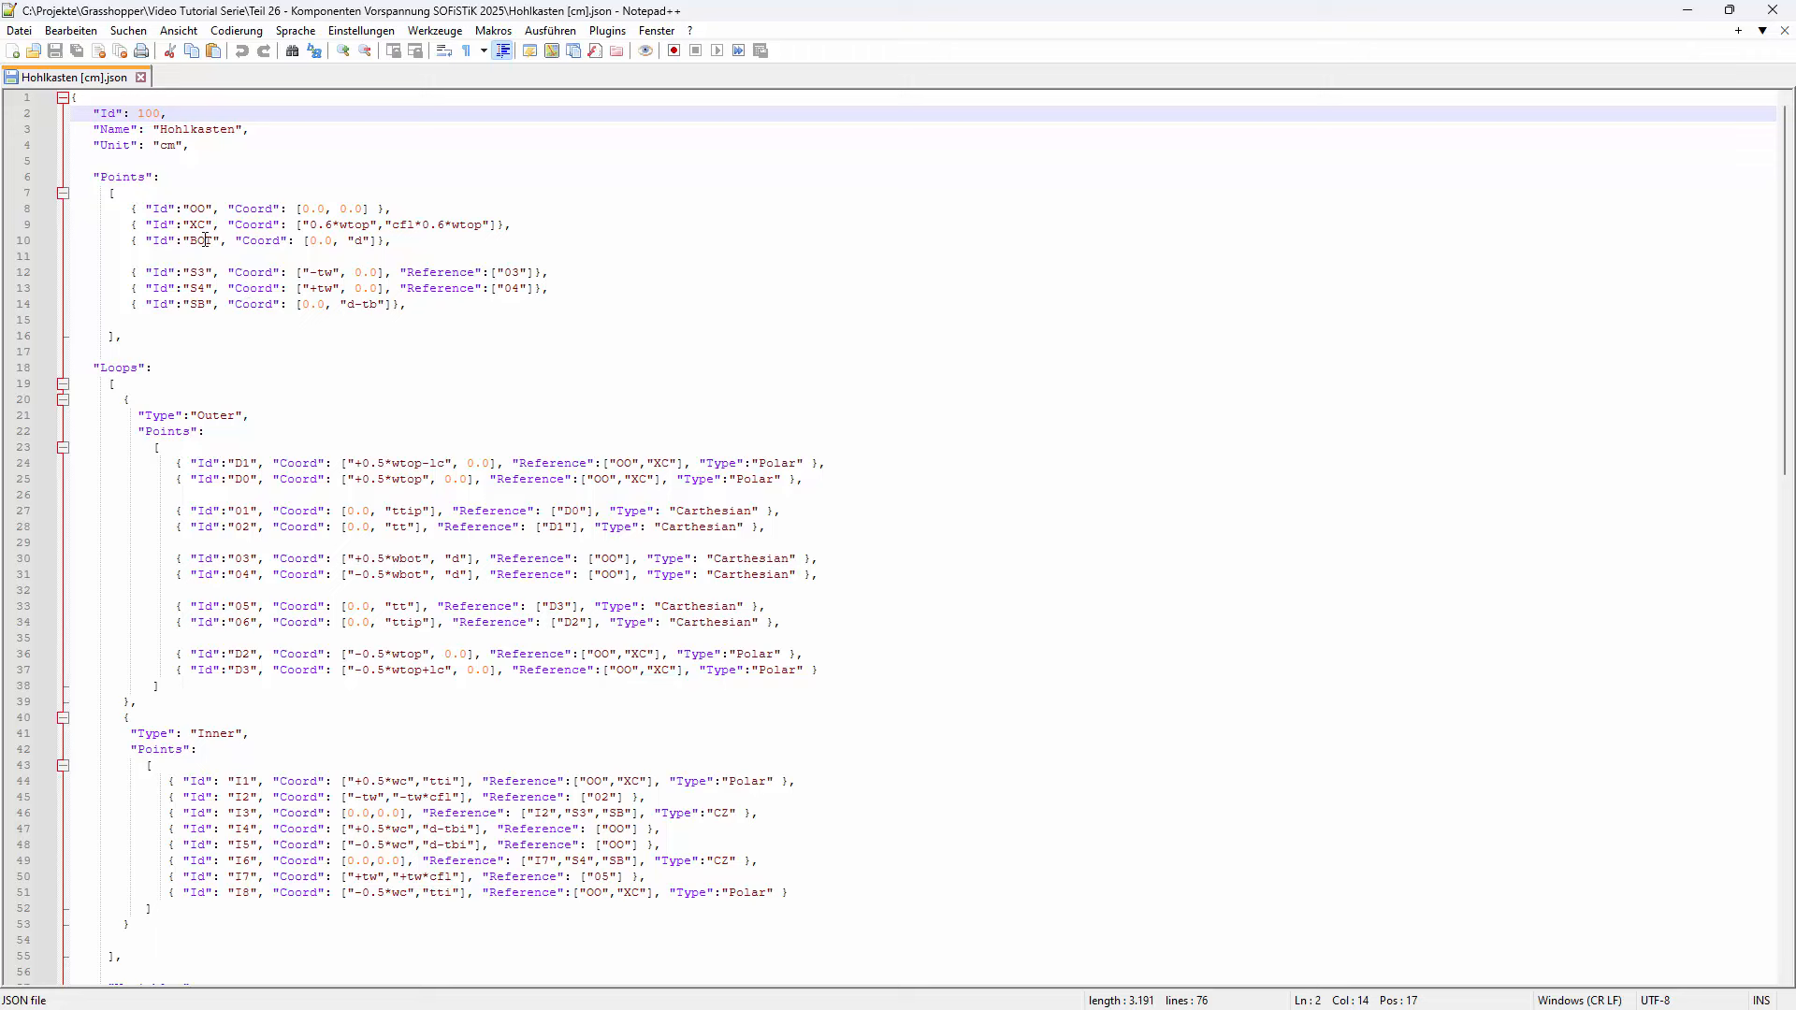
pyautogui.click(103, 241)
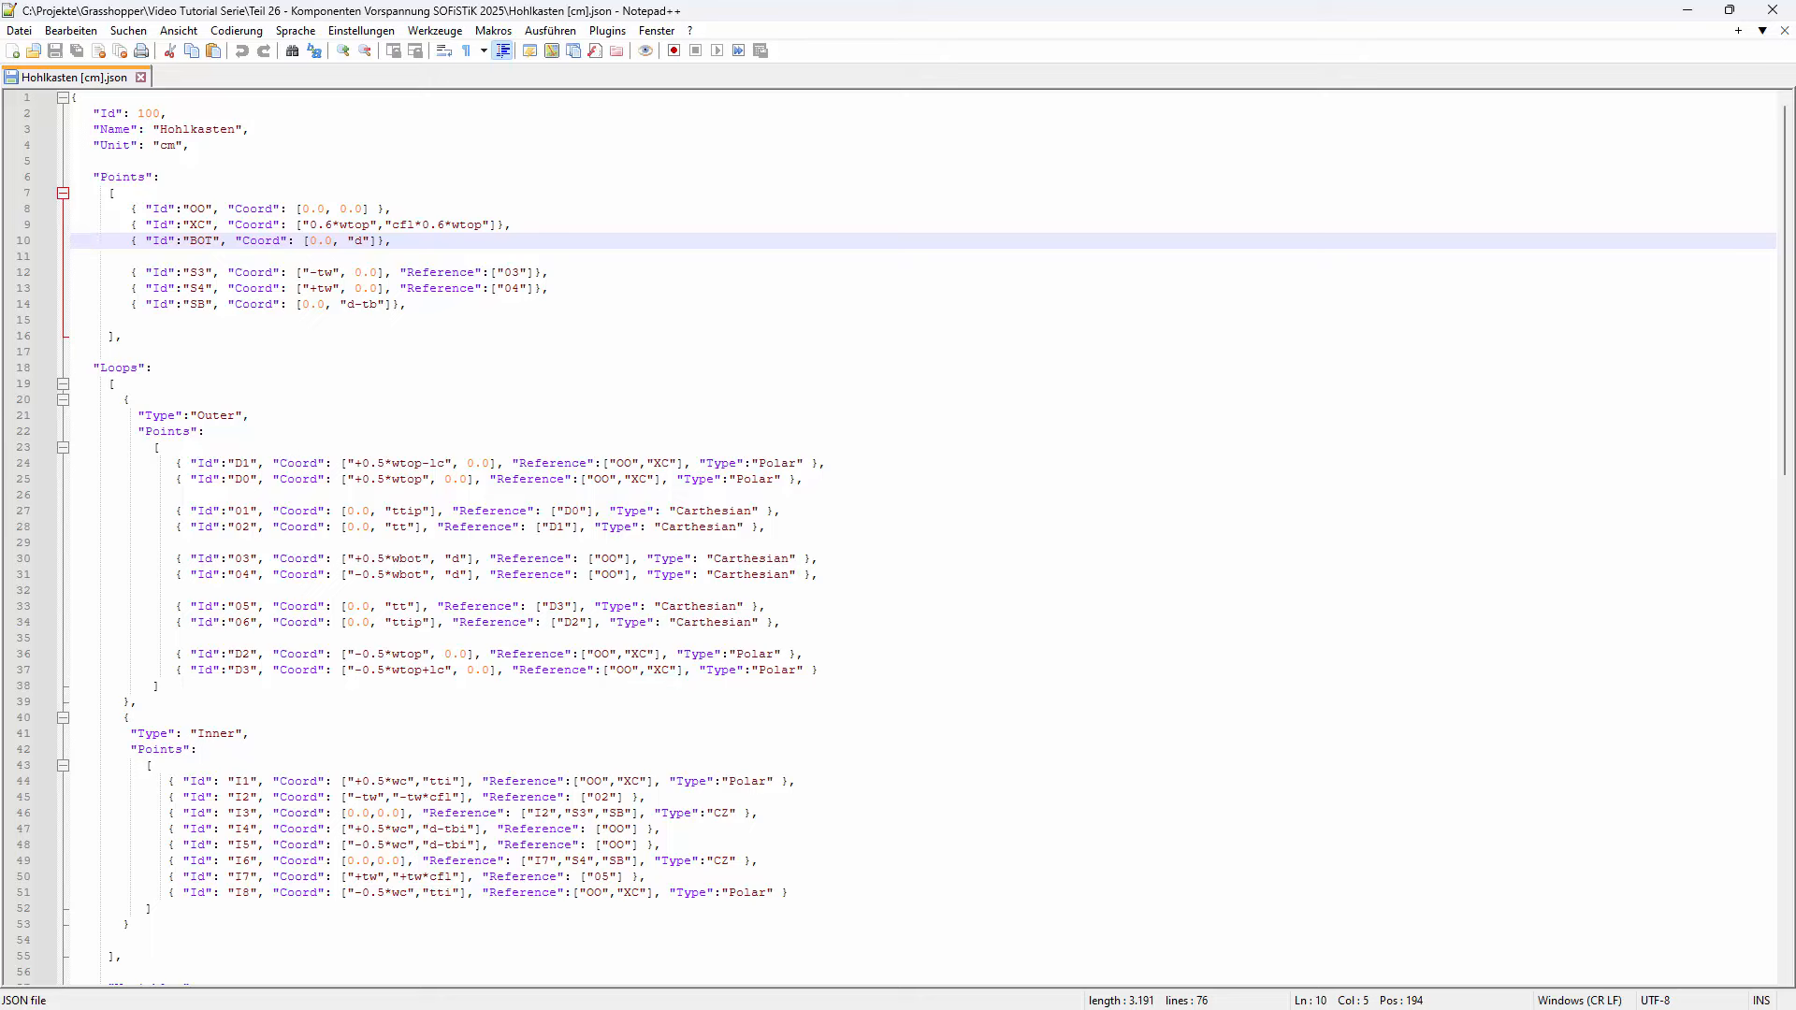
pyautogui.scroll(-11, 595, 421)
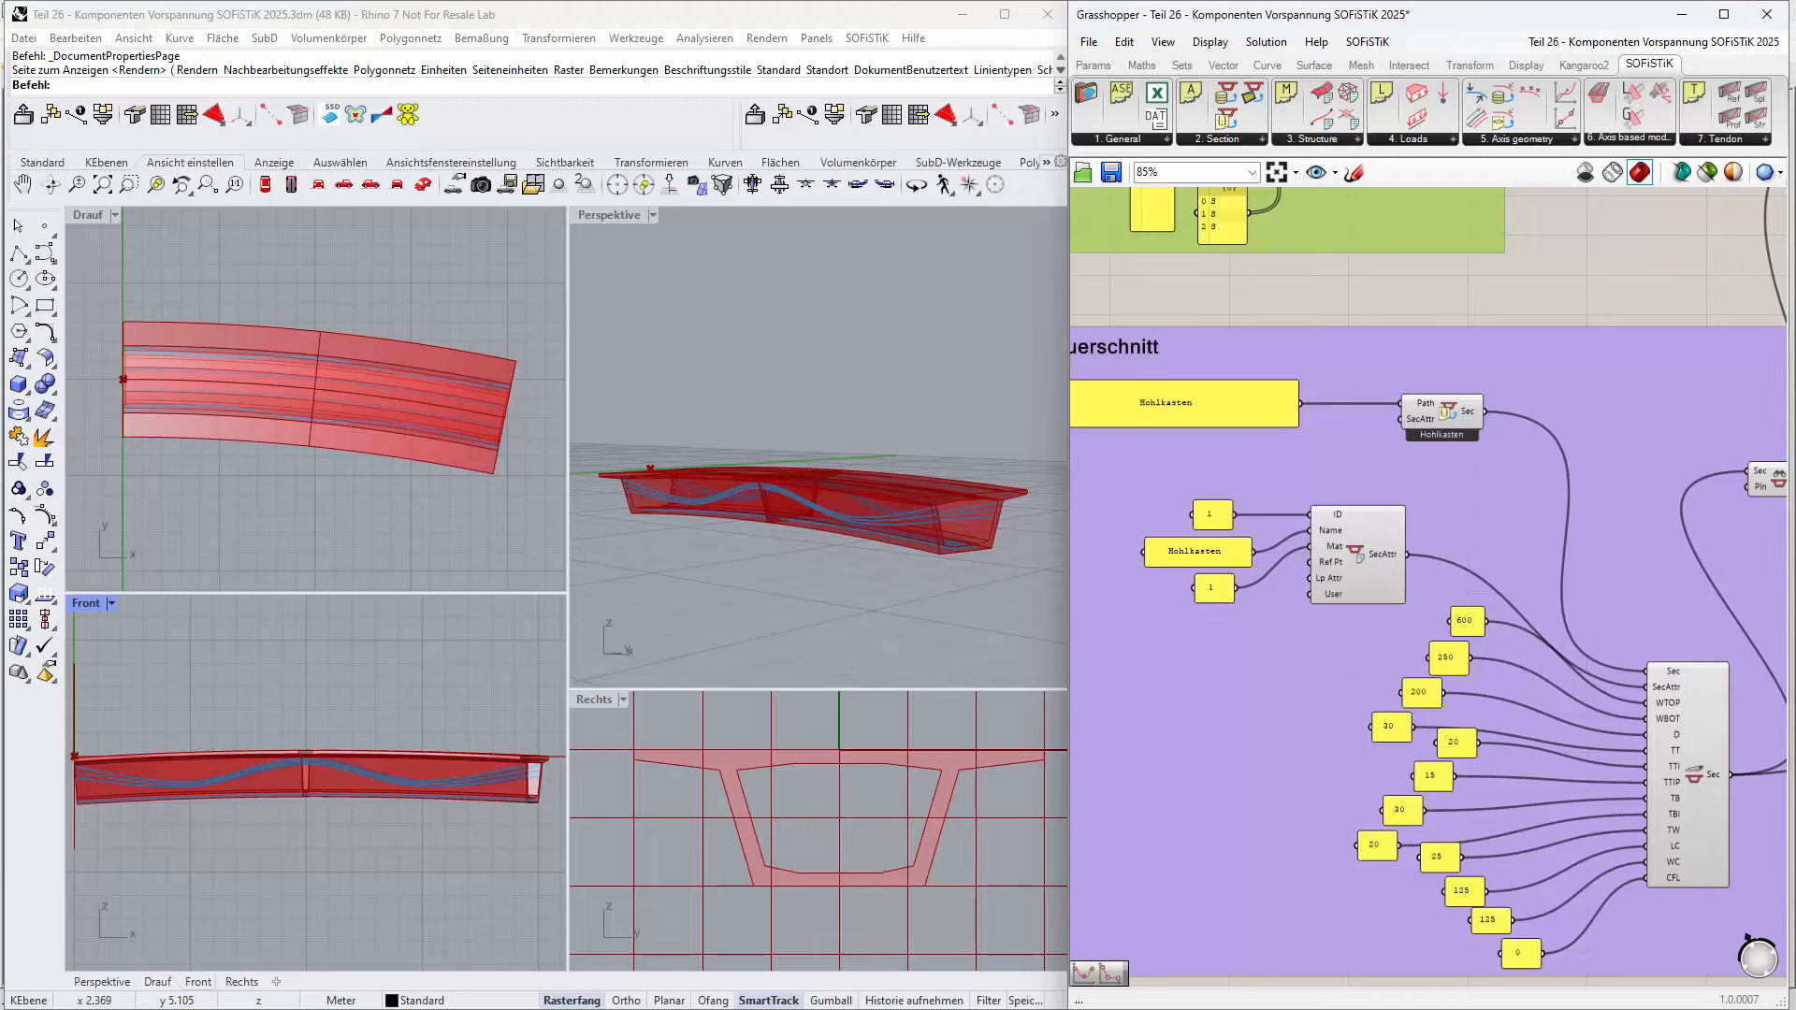
# Step: Switch back to Grasshopper and compare the section parameter values in the Querschnitt group with the bridge in the Perspektive view
pyautogui.scroll(-1, 1459, 729)
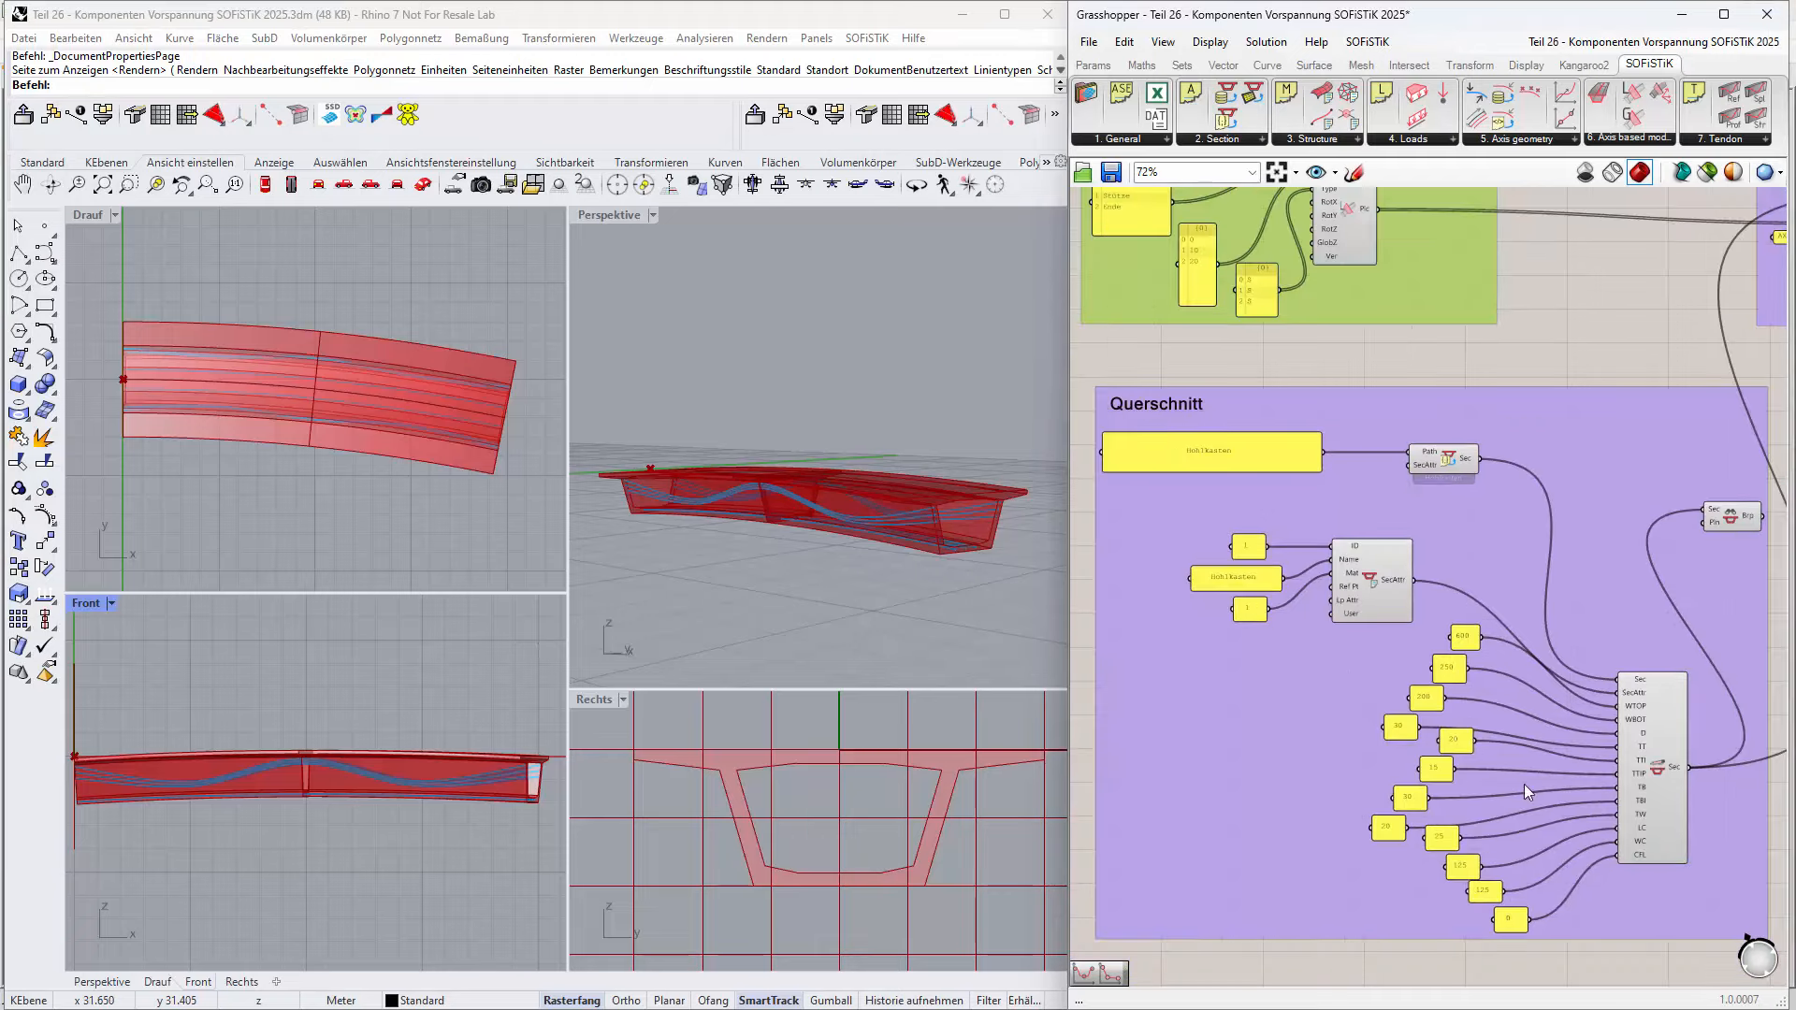
pyautogui.scroll(2, 1521, 758)
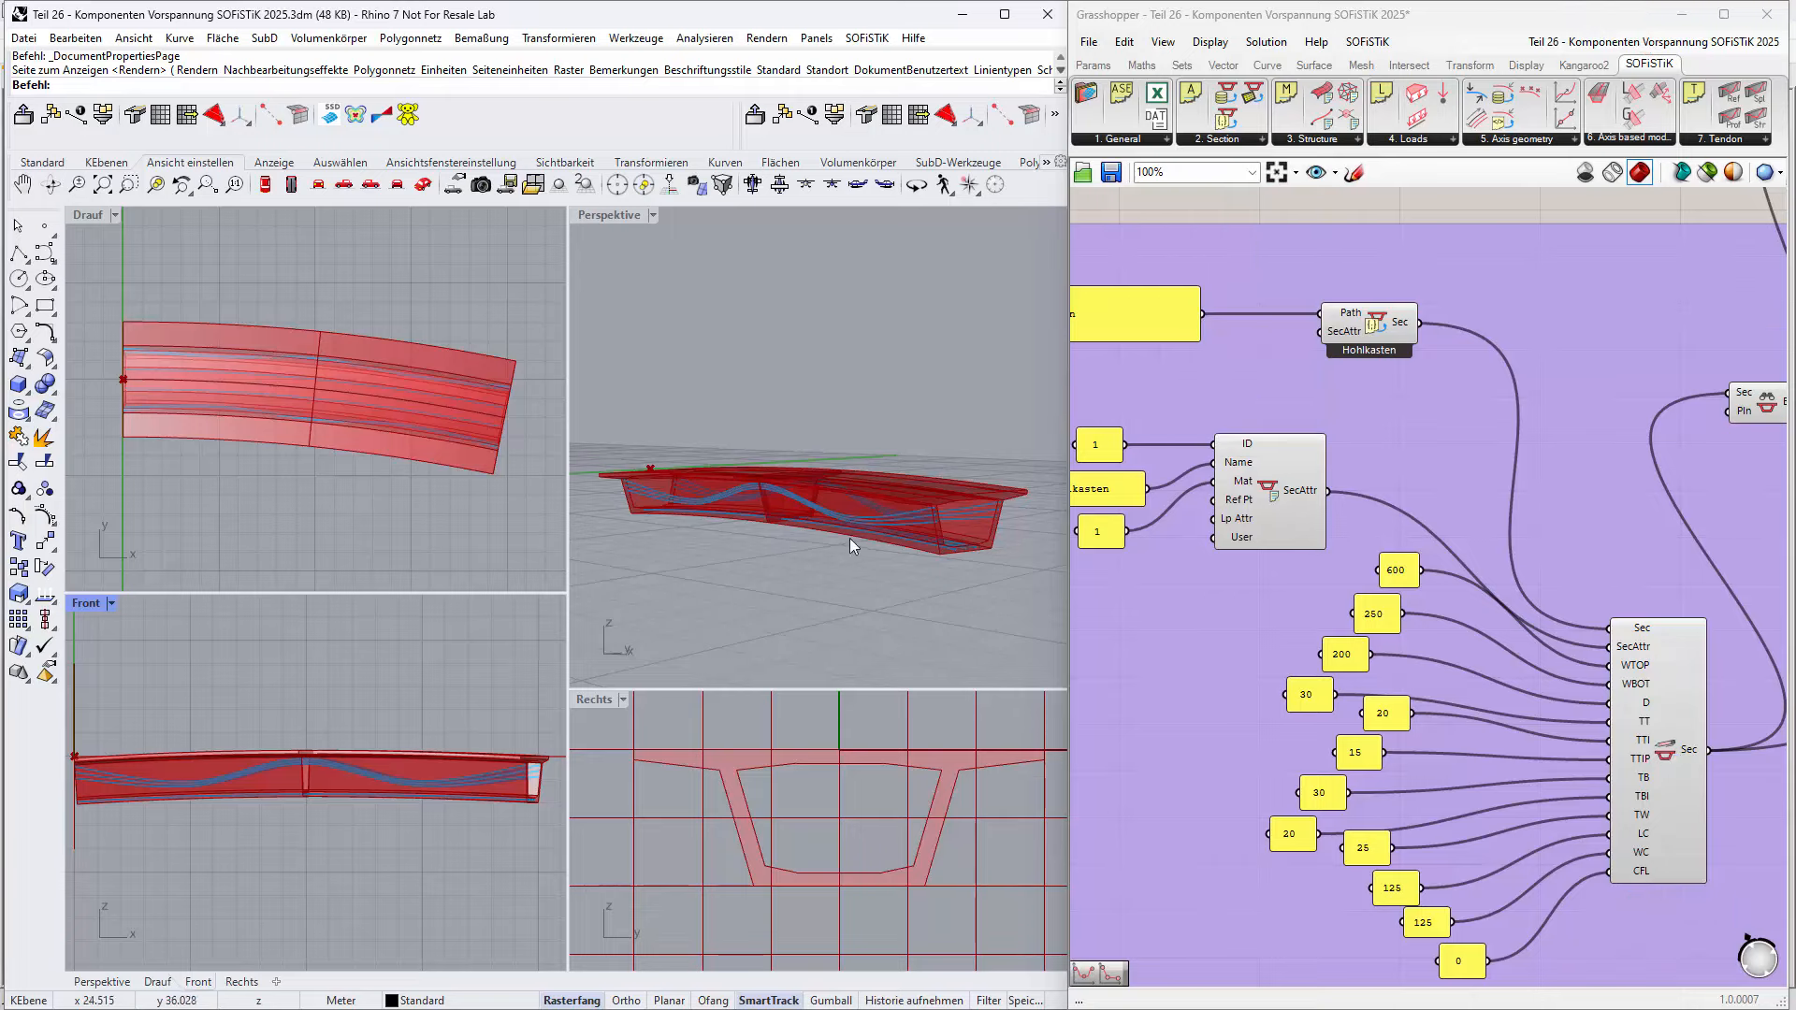
pyautogui.scroll(-4, 945, 452)
pyautogui.scroll(2, 941, 439)
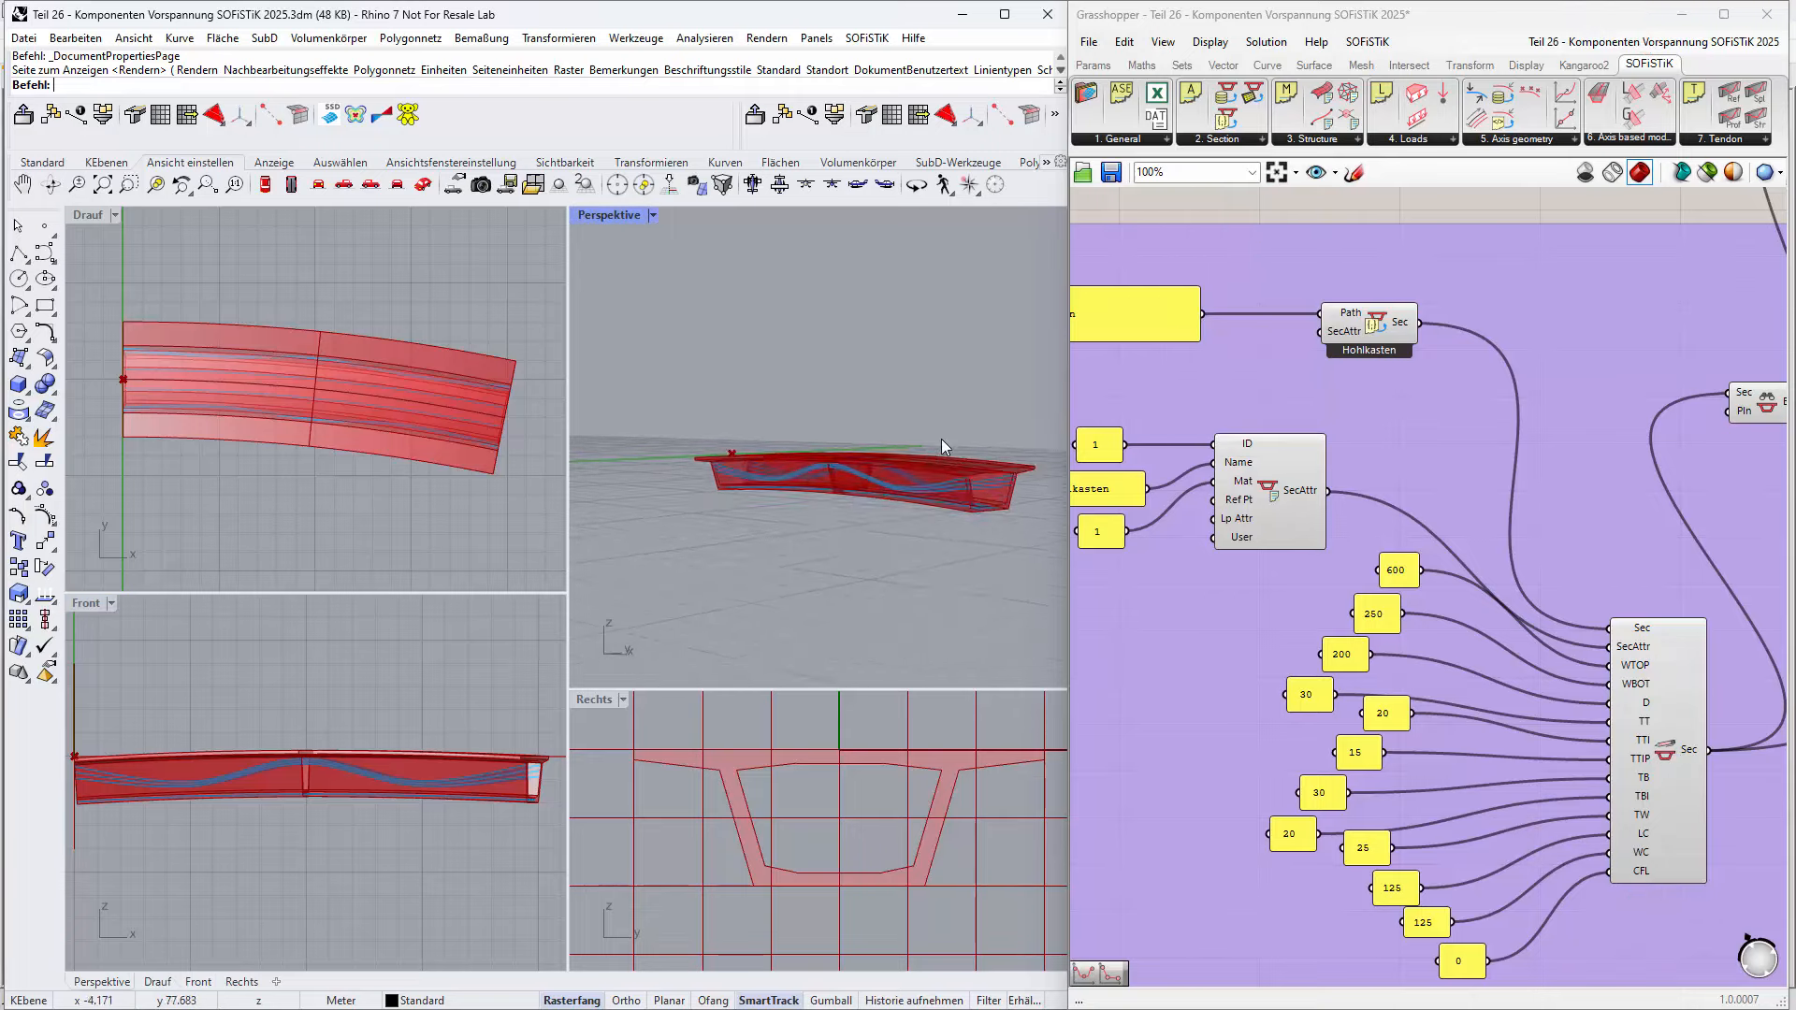
pyautogui.scroll(2, 941, 440)
pyautogui.scroll(-2, 1581, 529)
# Step: Highlight the section's Brp component in the Querschnitt group and inspect point BOT on the bottom slab in the Rechts view
pyautogui.moveTo(1587, 531); pyautogui.dragTo(1558, 526, button='right')
pyautogui.click(1677, 421)
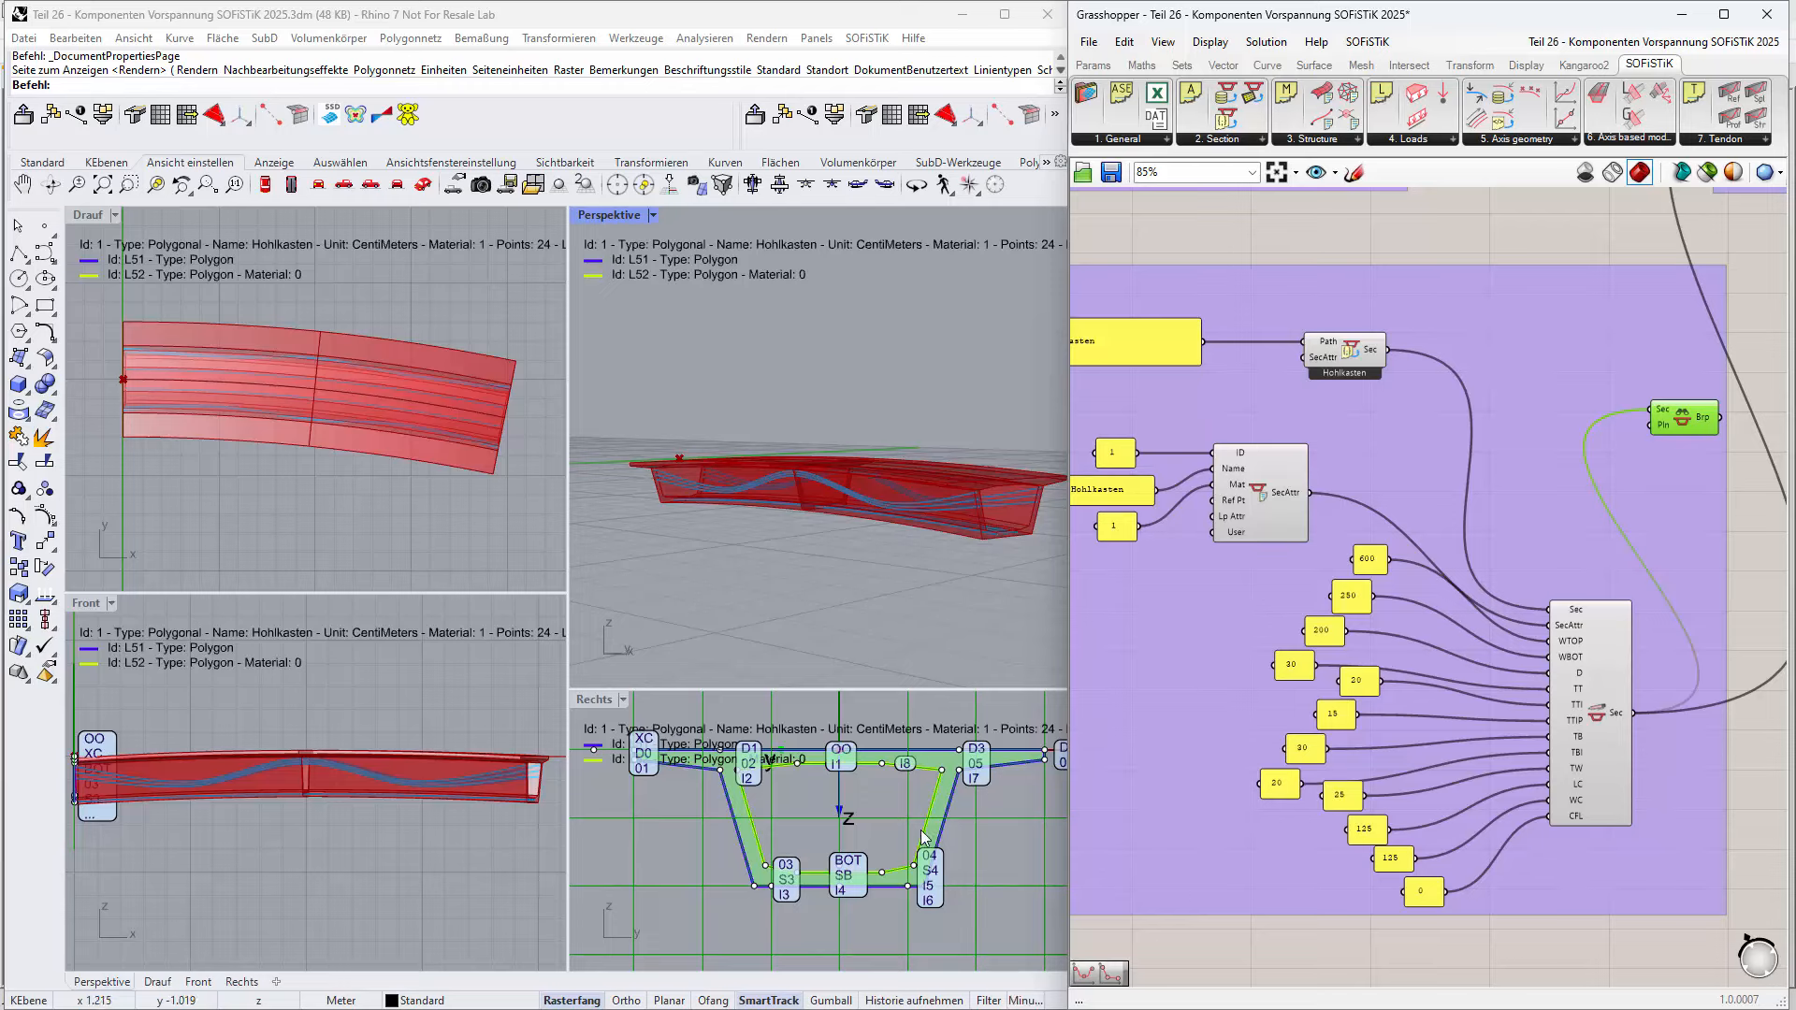
pyautogui.click(862, 902)
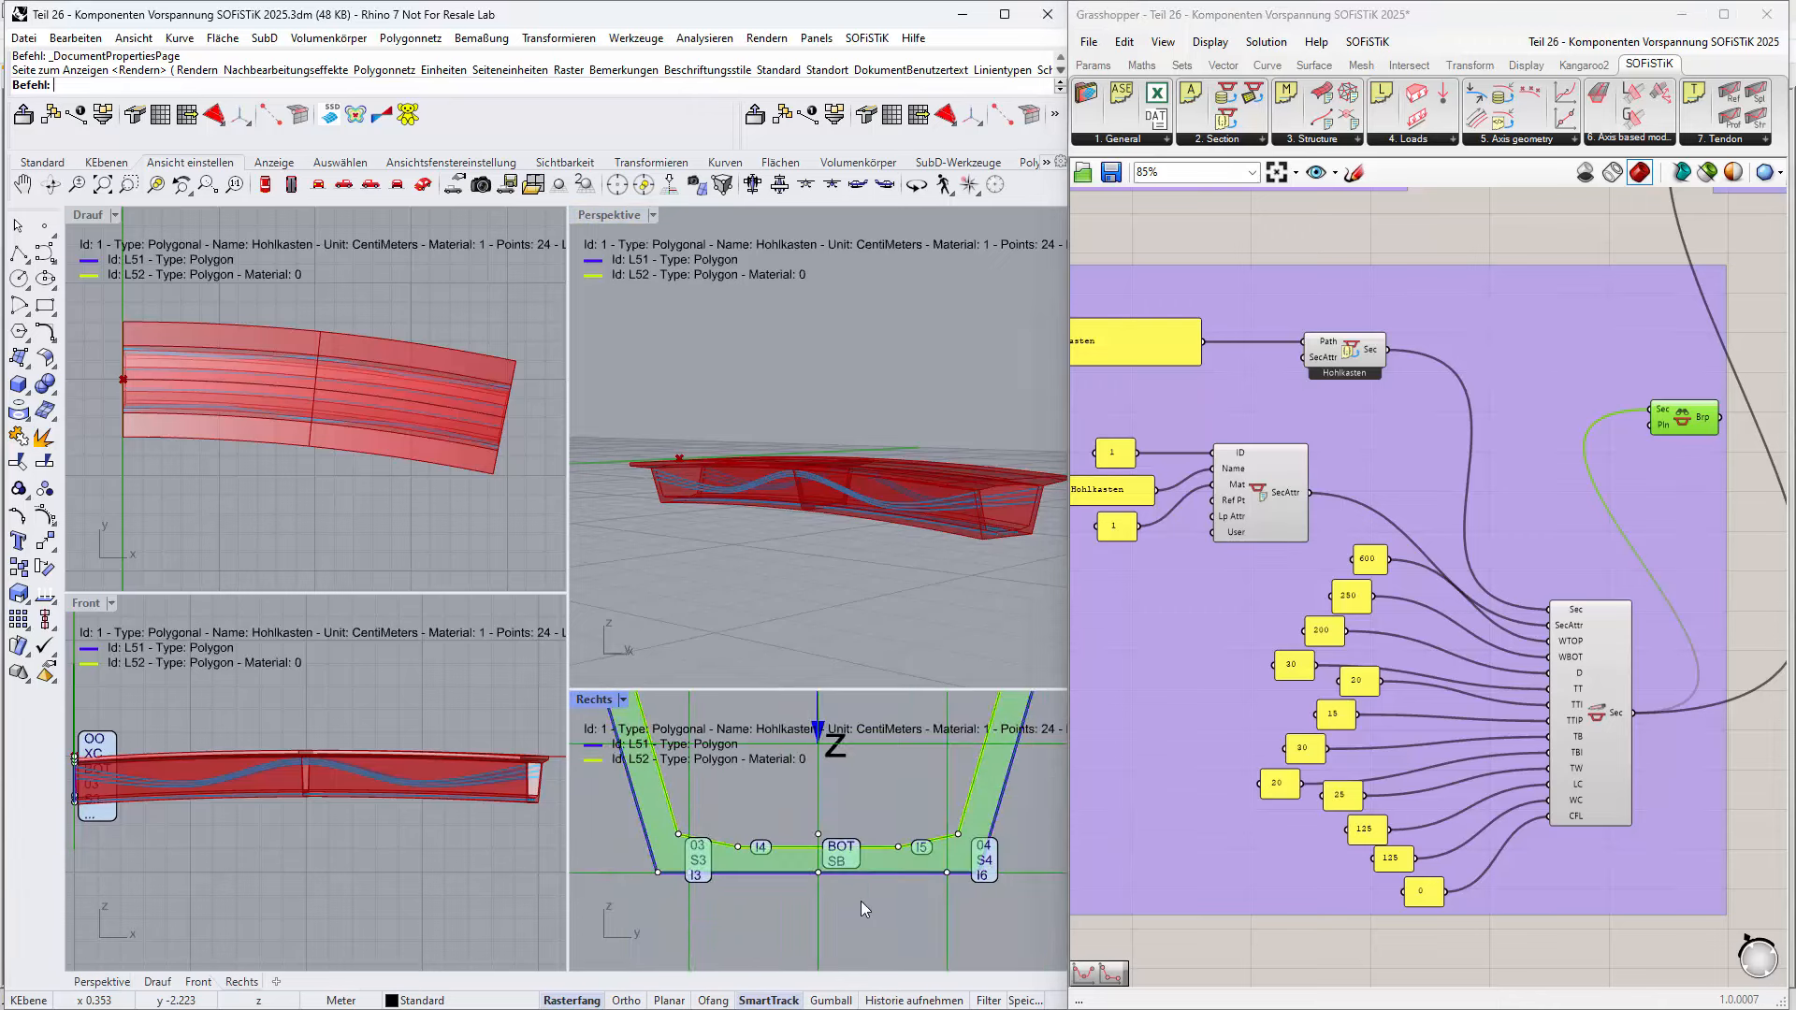
pyautogui.scroll(4, 819, 860)
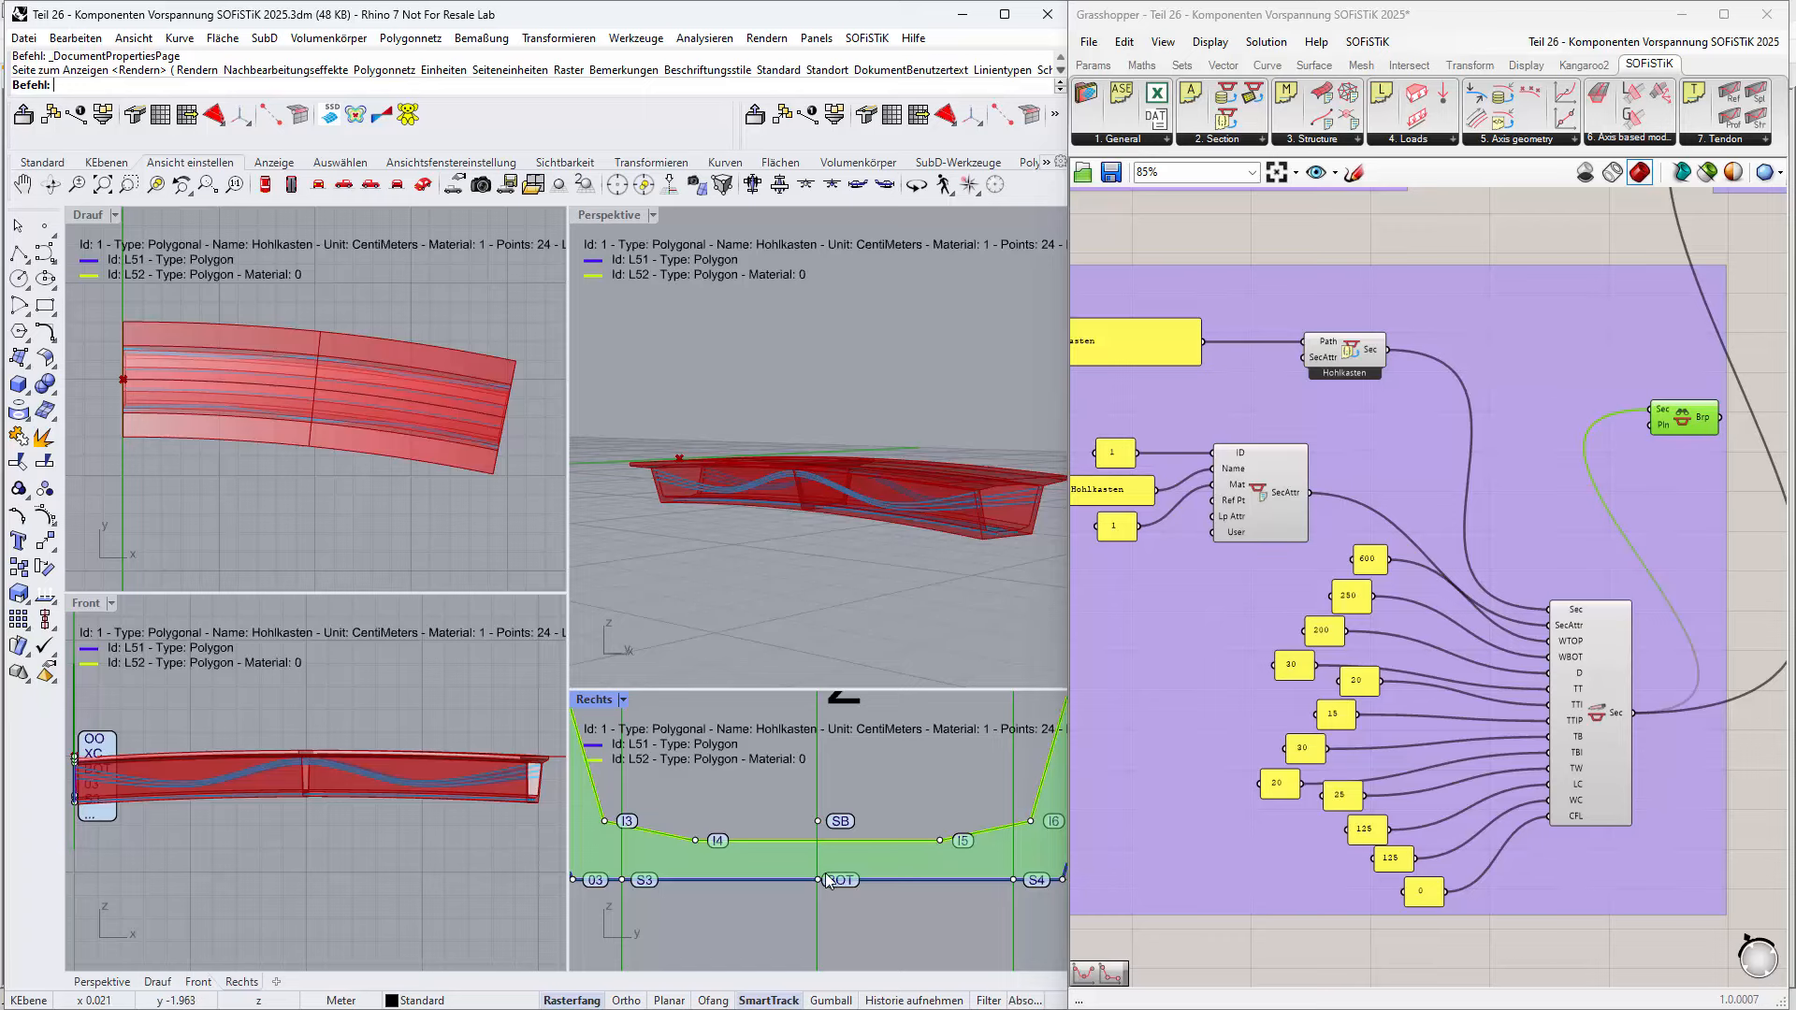
# Step: Examine the curve, section, placement and AX01 ID inputs of the axis component in the Achsdefinition group
pyautogui.scroll(-4, 1272, 700)
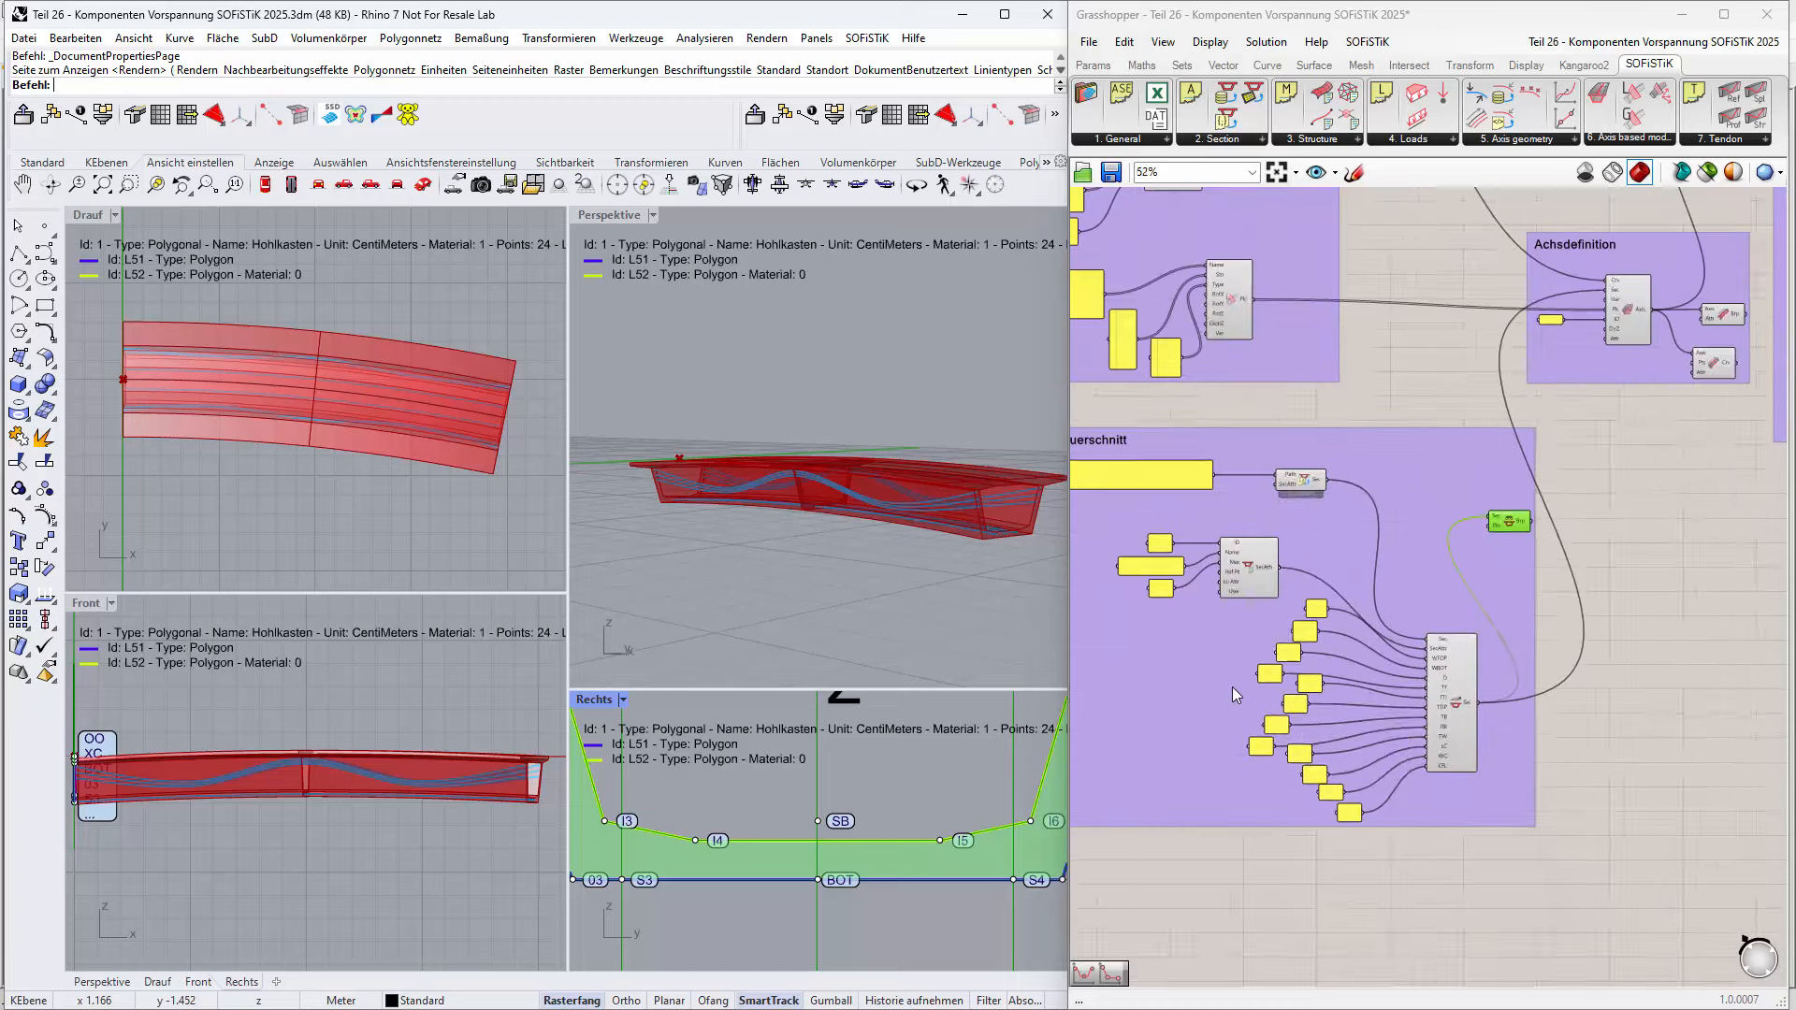
pyautogui.scroll(4, 1291, 412)
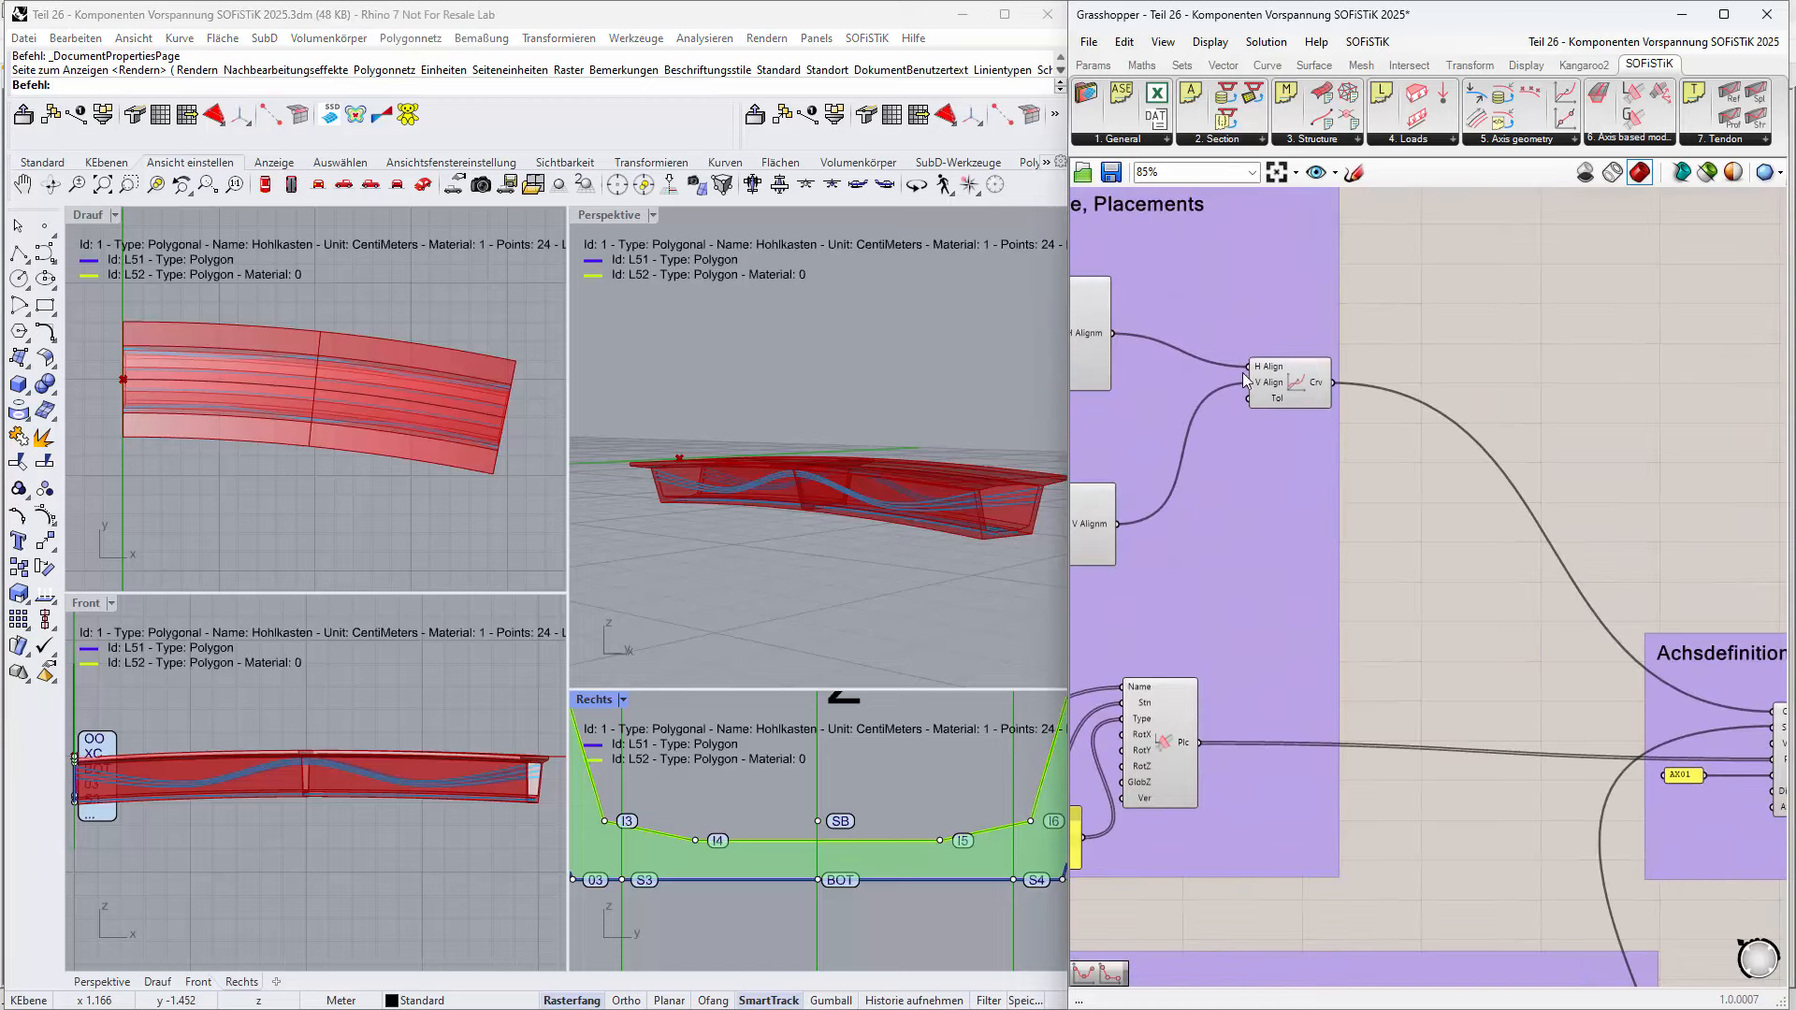
pyautogui.scroll(-1, 1412, 597)
pyautogui.moveTo(1389, 552); pyautogui.dragTo(1243, 376, button='right')
pyautogui.scroll(3, 1617, 460)
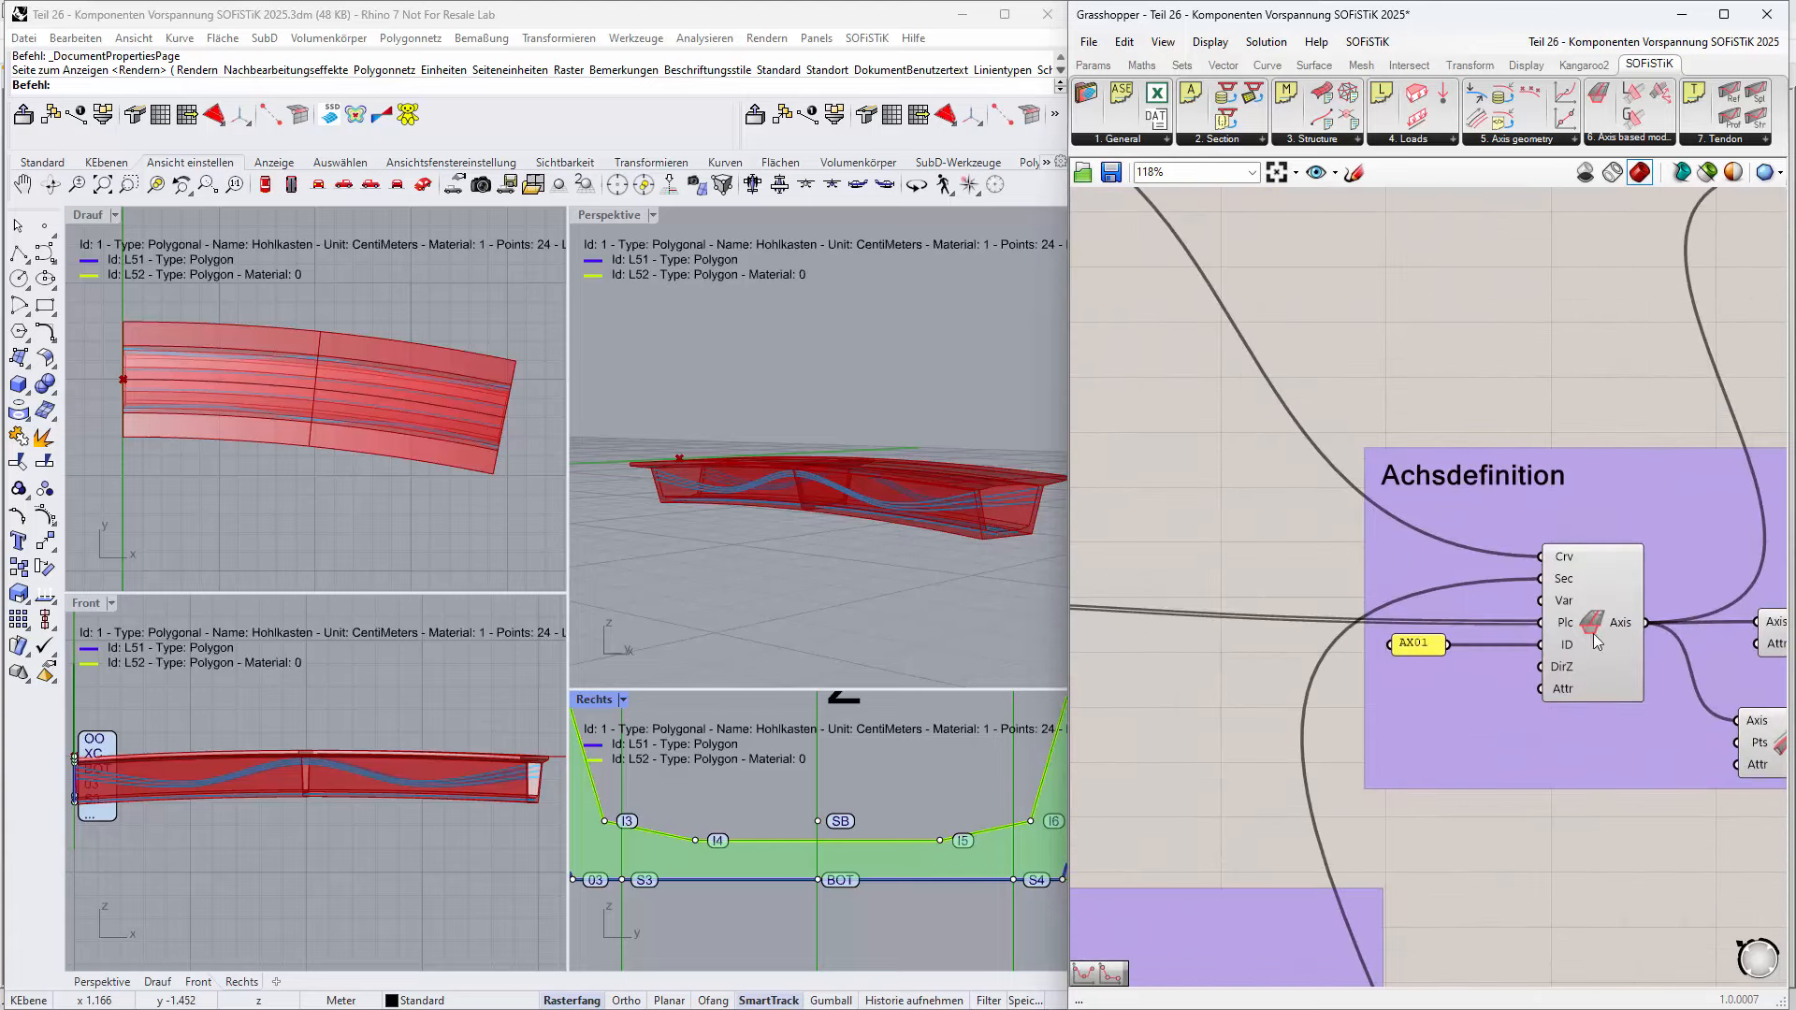
pyautogui.moveTo(1557, 633); pyautogui.dragTo(1396, 543, button='right')
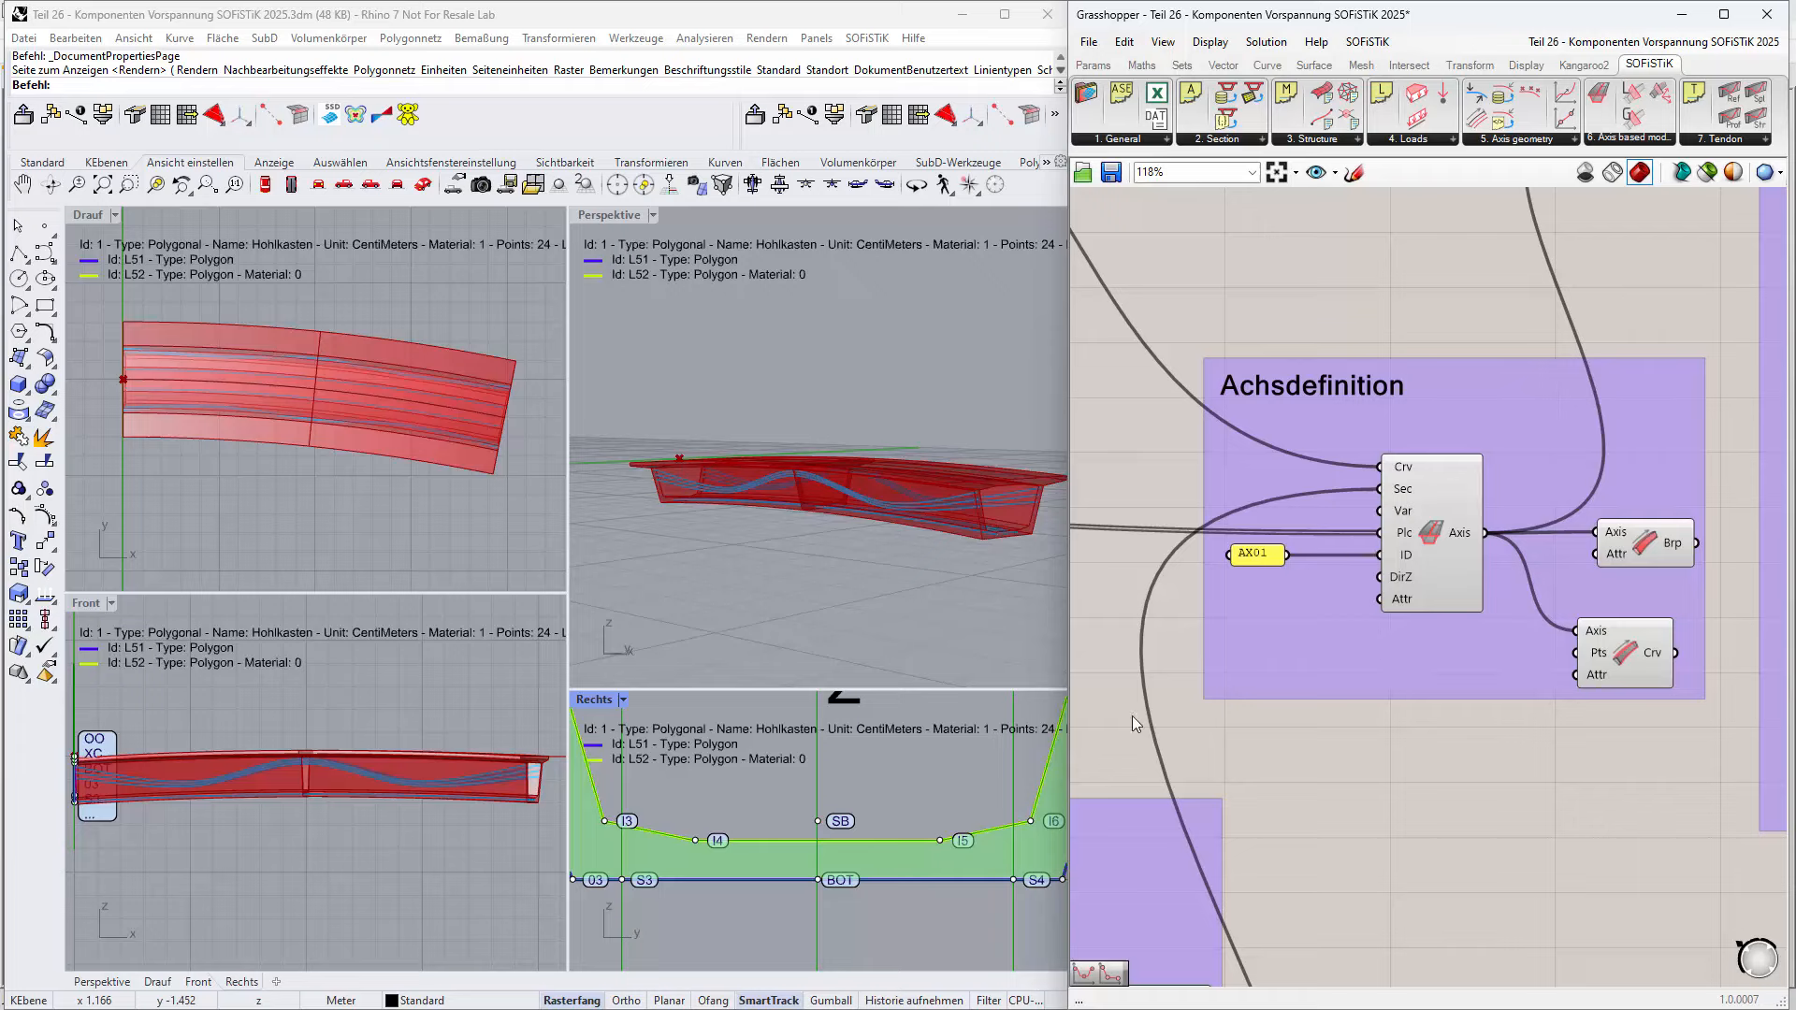
# Step: Review the full section in the Rechts view and highlight the axis curve and the axis Brp from the Achsdefinition group
pyautogui.scroll(-4, 795, 784)
pyautogui.moveTo(930, 844); pyautogui.dragTo(982, 949, button='right')
pyautogui.scroll(-2, 981, 945)
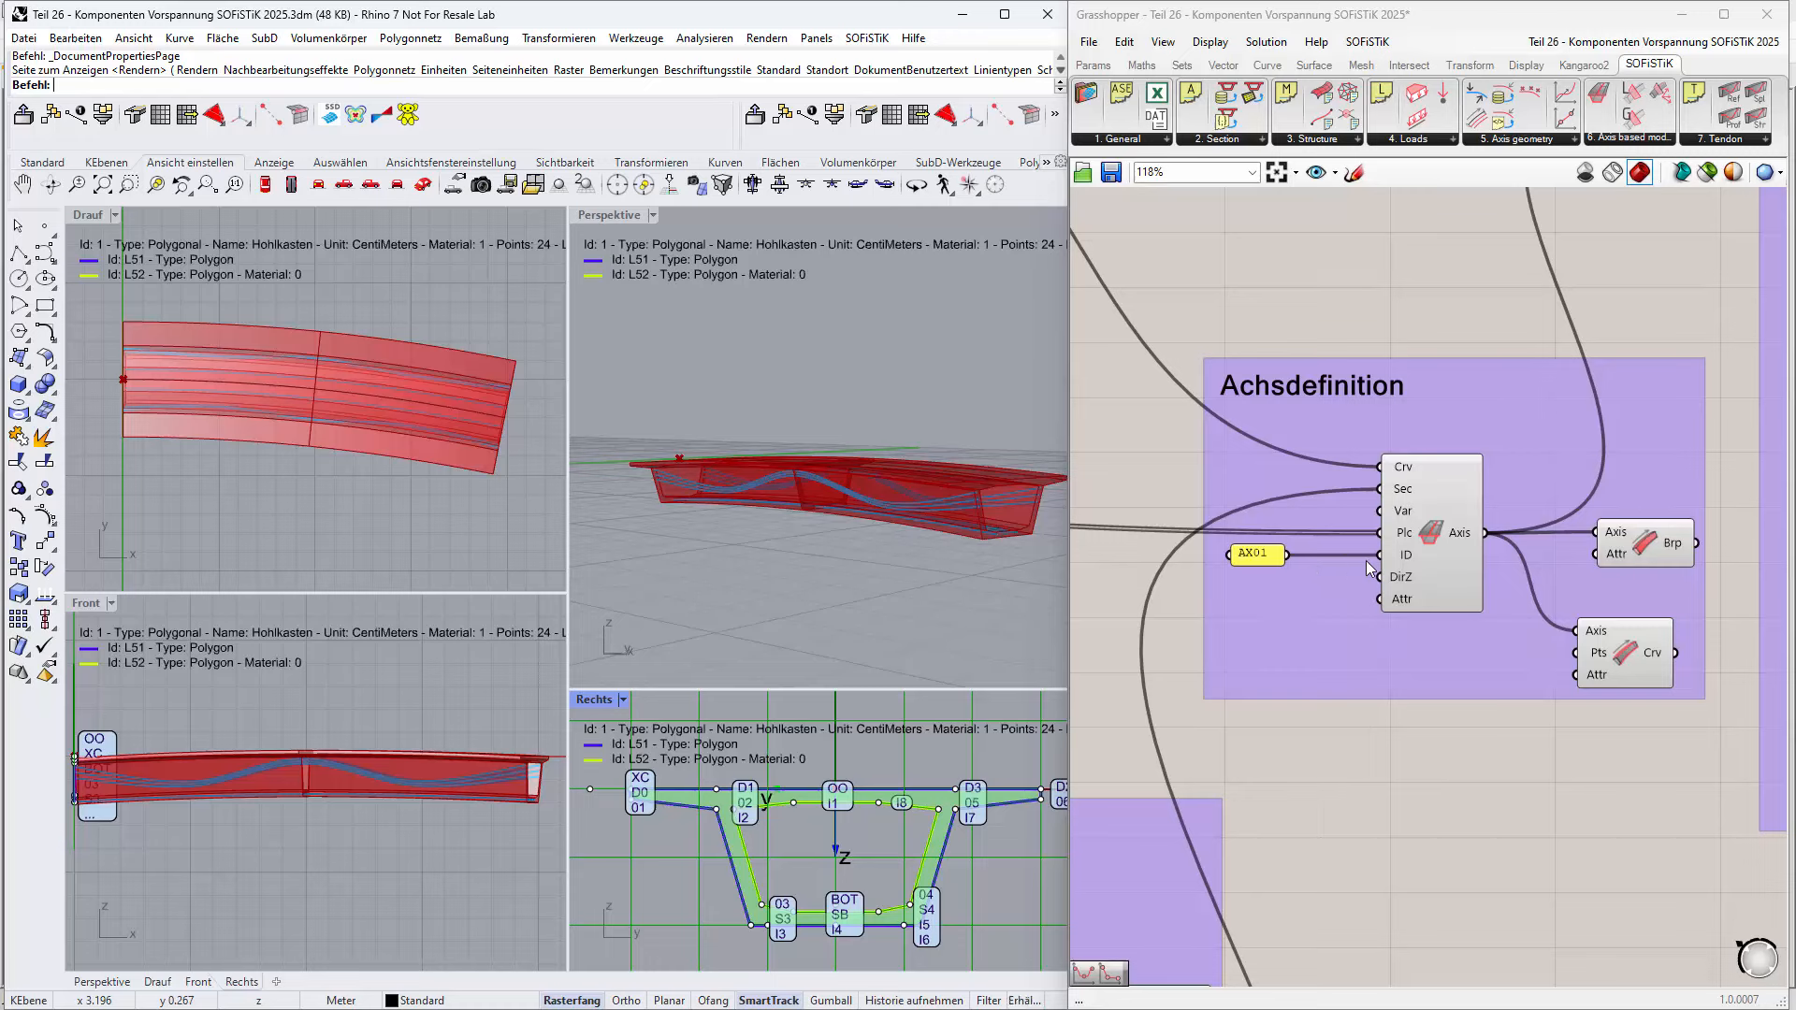
pyautogui.click(1635, 652)
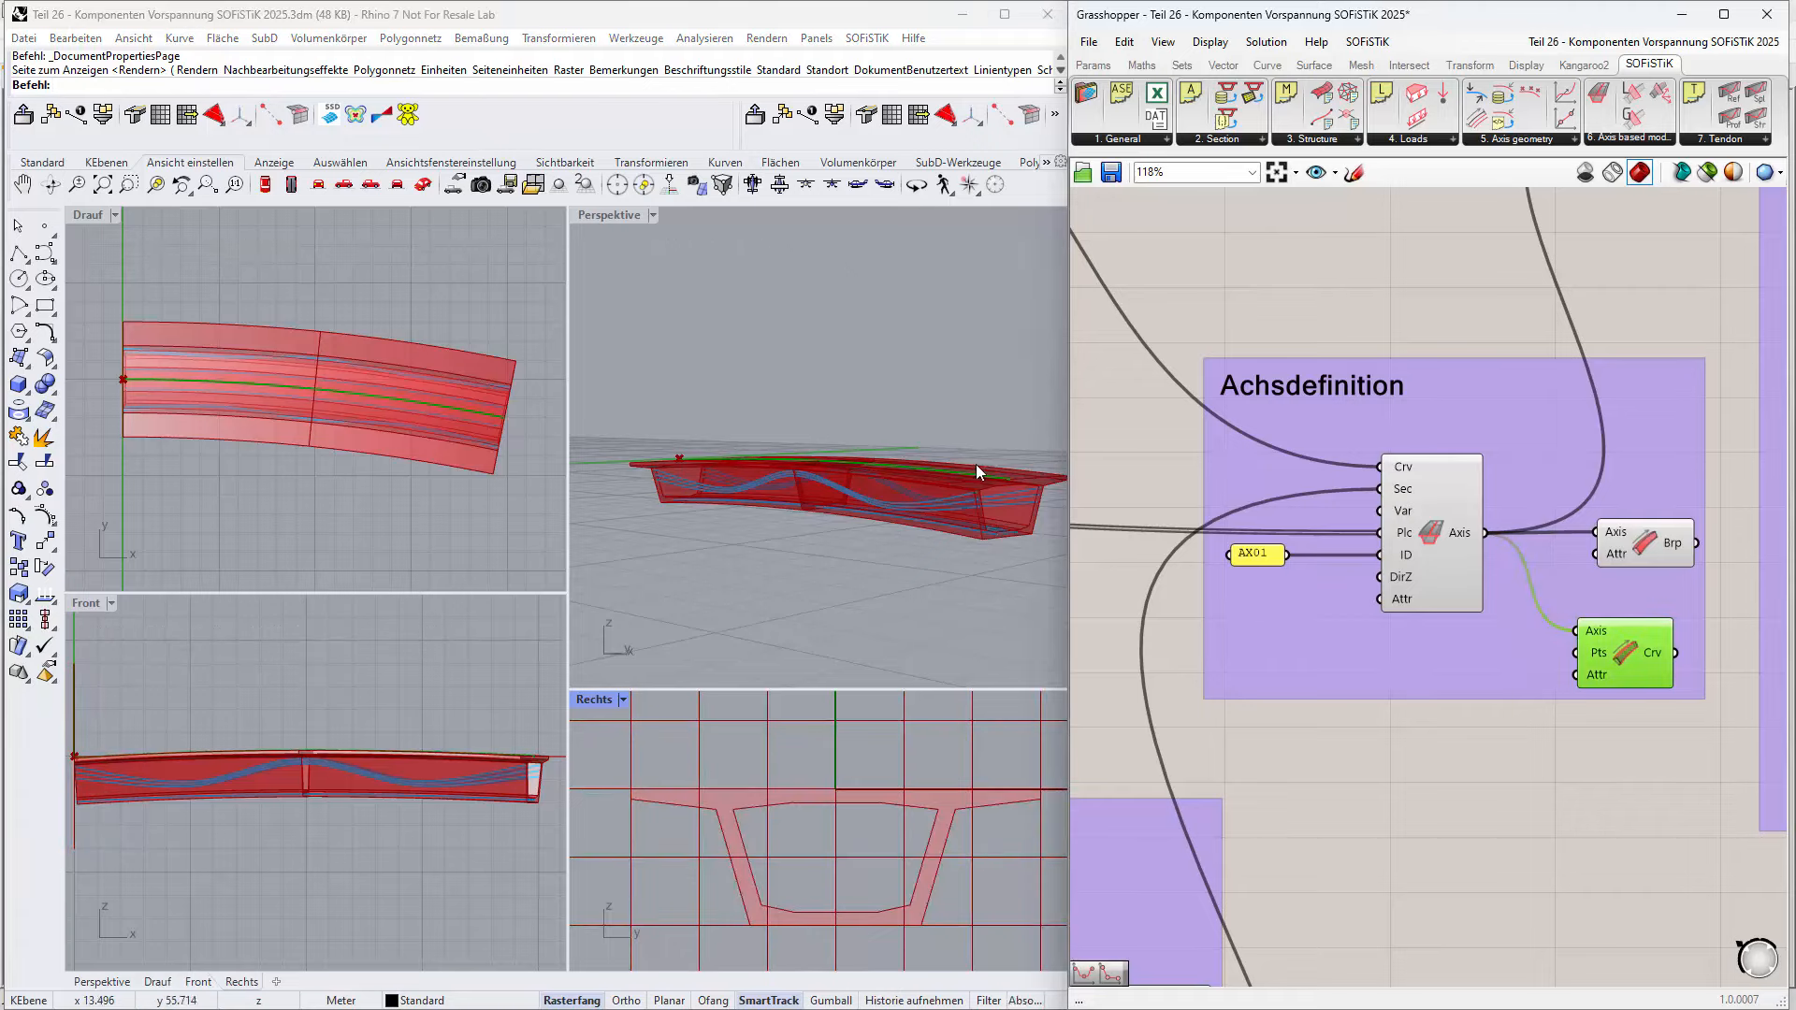
pyautogui.click(1631, 540)
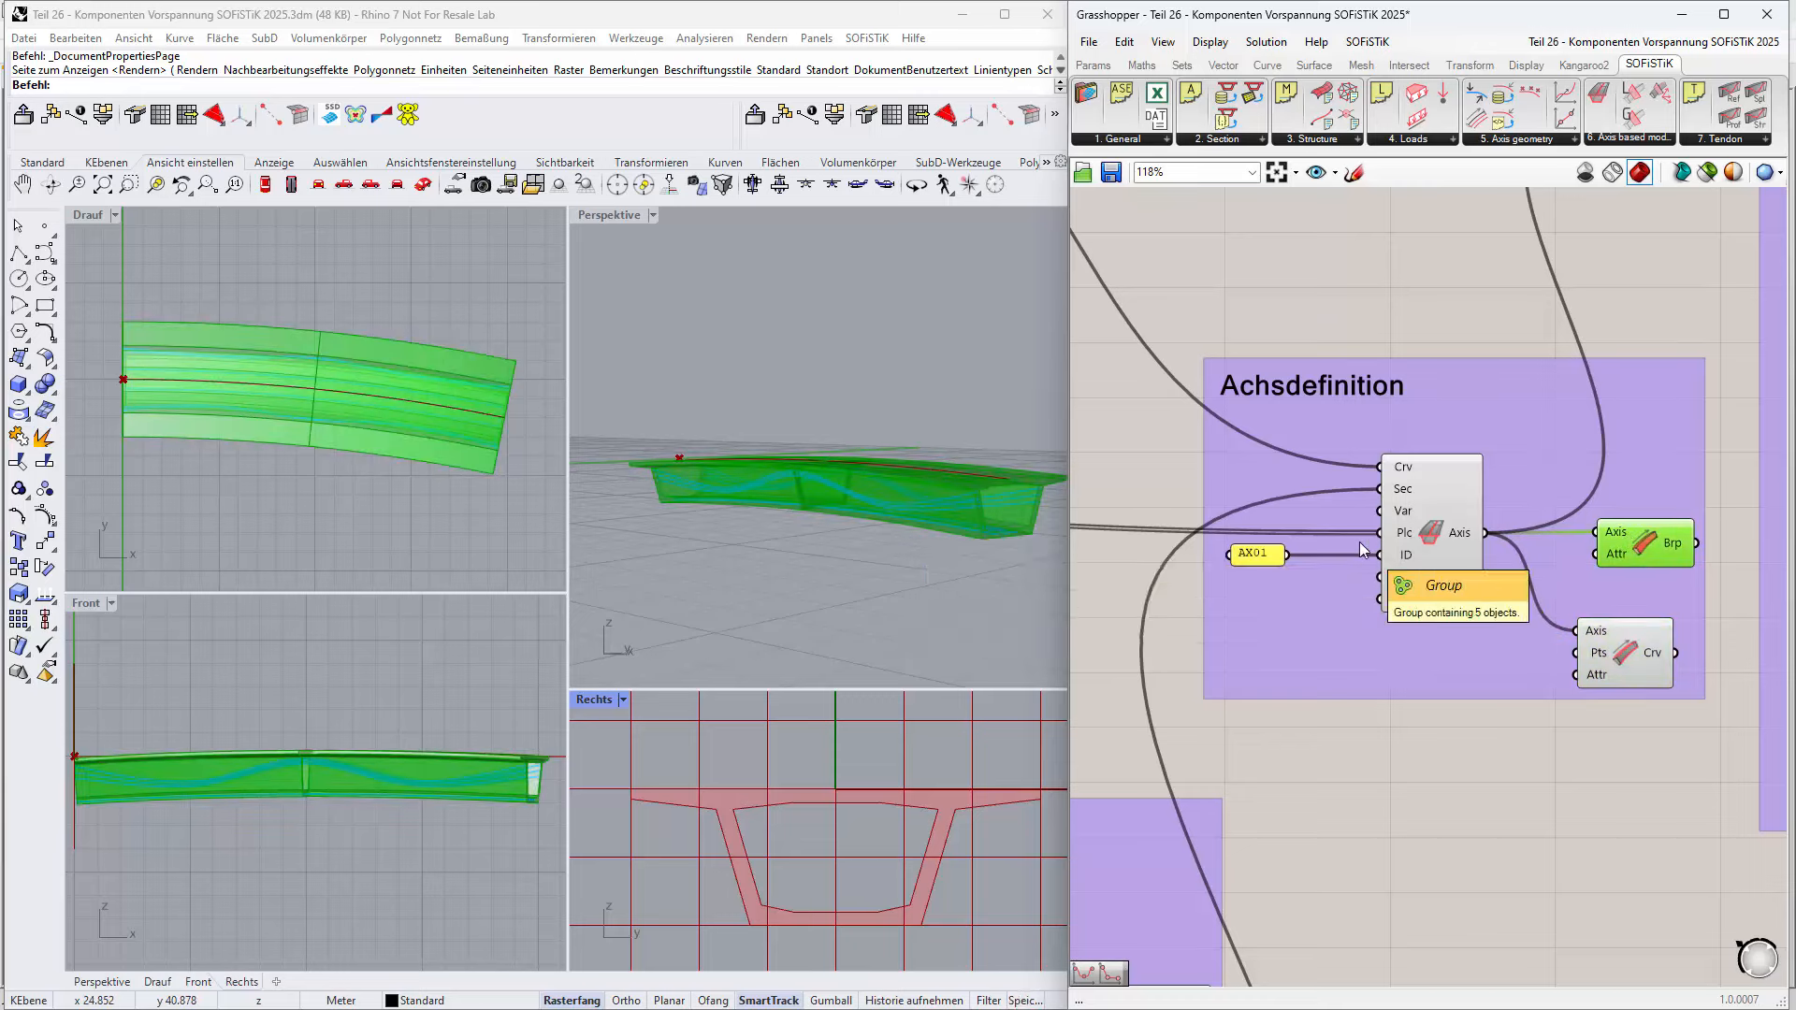
# Step: Highlight the PT Geo component in the Vorspannung untere Platte group and inspect the Untere Plattendicke number parameter feeding its profile
pyautogui.scroll(-6, 1361, 550)
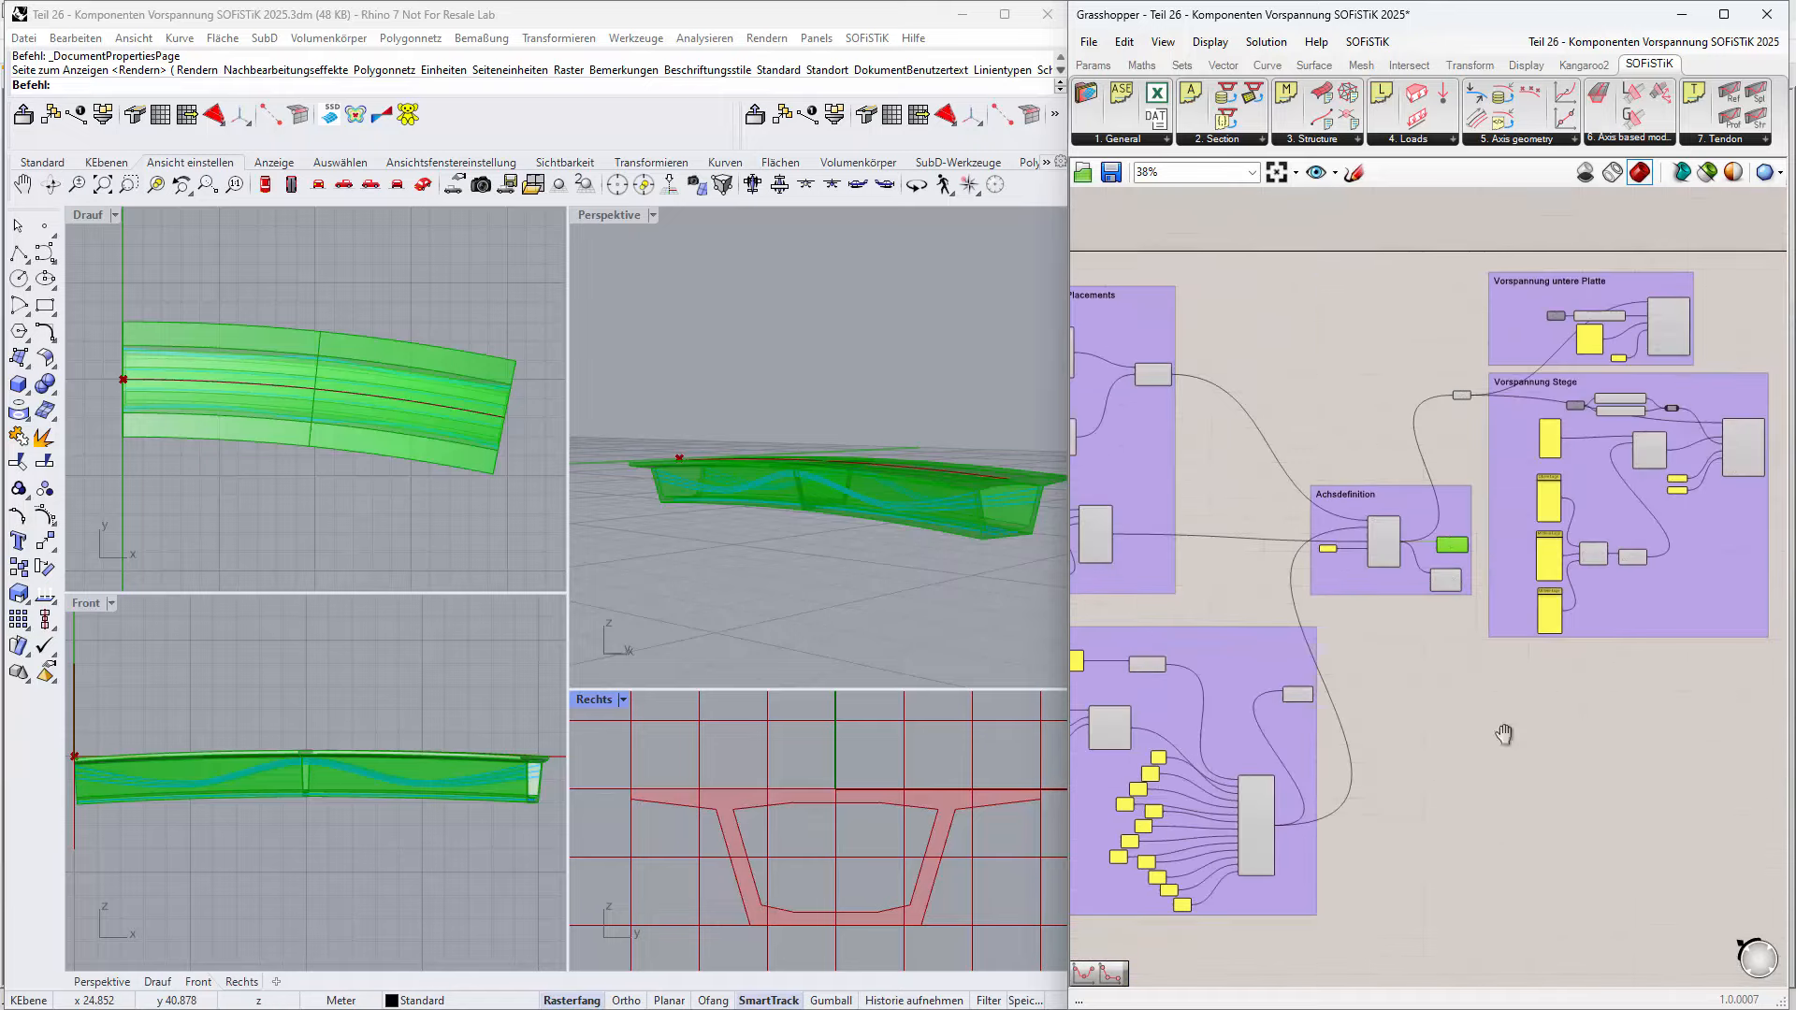
pyautogui.moveTo(1504, 734); pyautogui.dragTo(1304, 834, button='right')
pyautogui.scroll(3, 1348, 508)
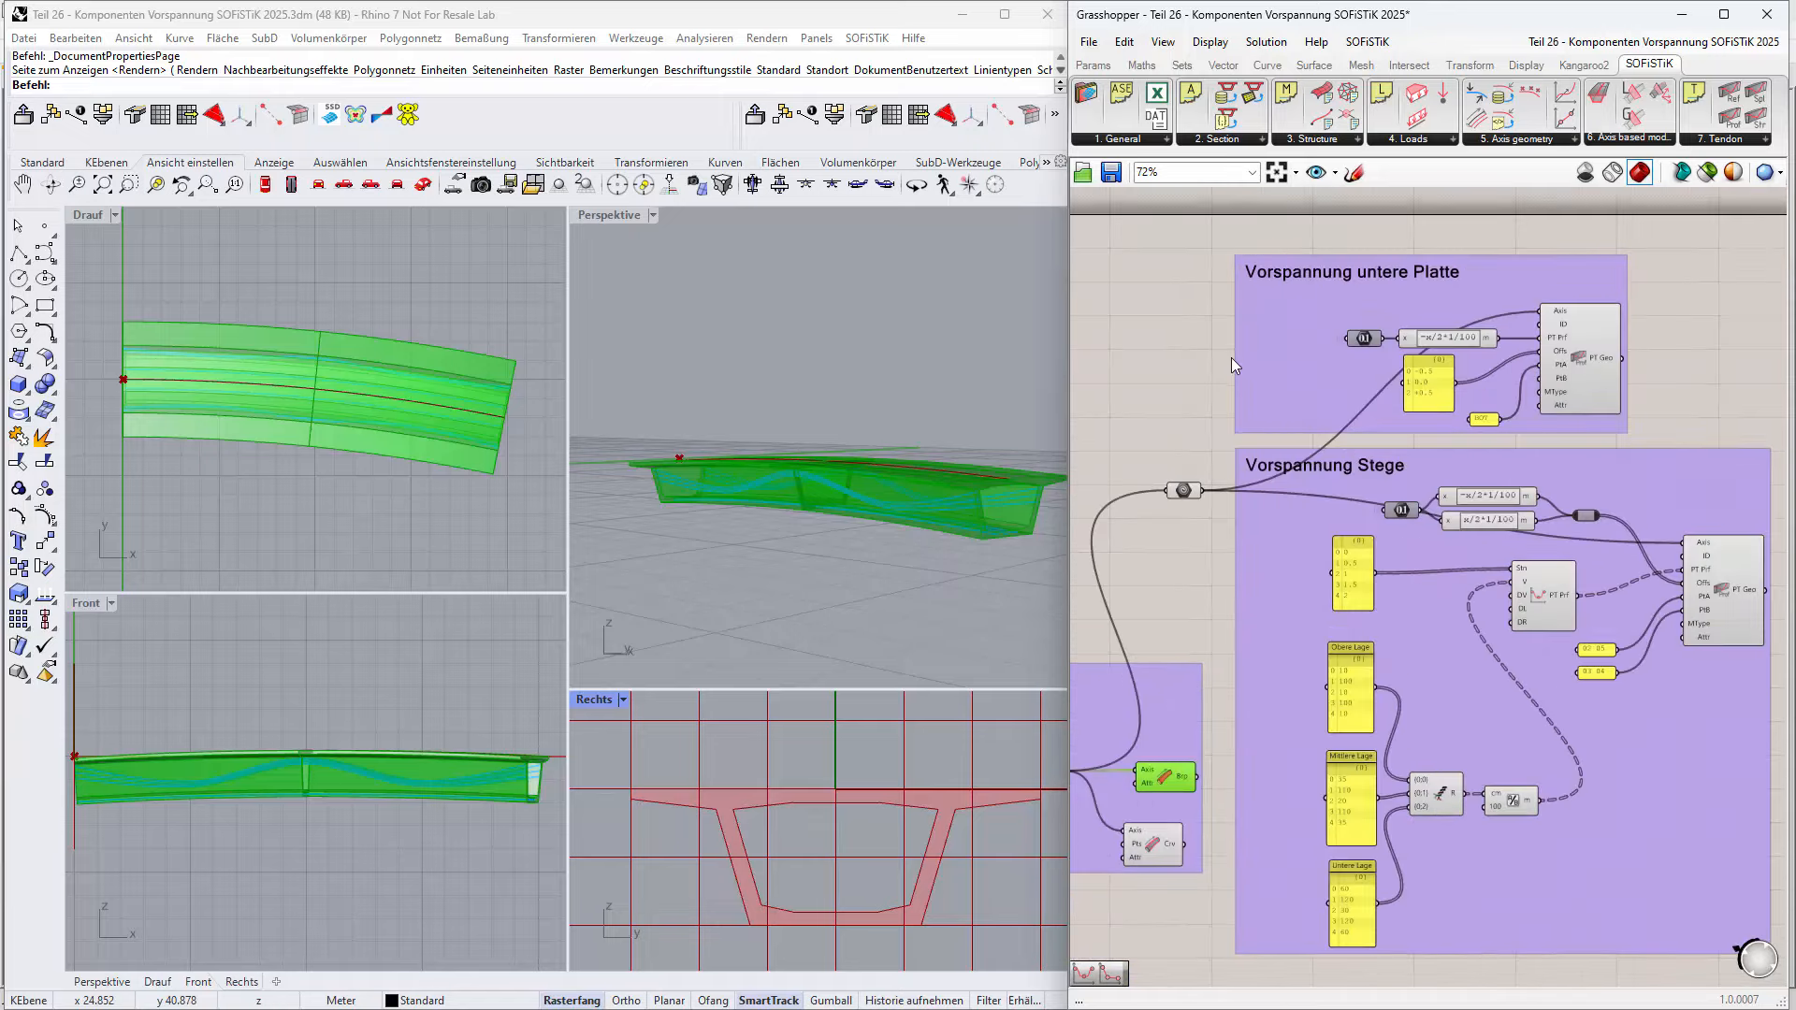
pyautogui.moveTo(1231, 358); pyautogui.dragTo(1183, 477, button='right')
pyautogui.scroll(3, 1462, 432)
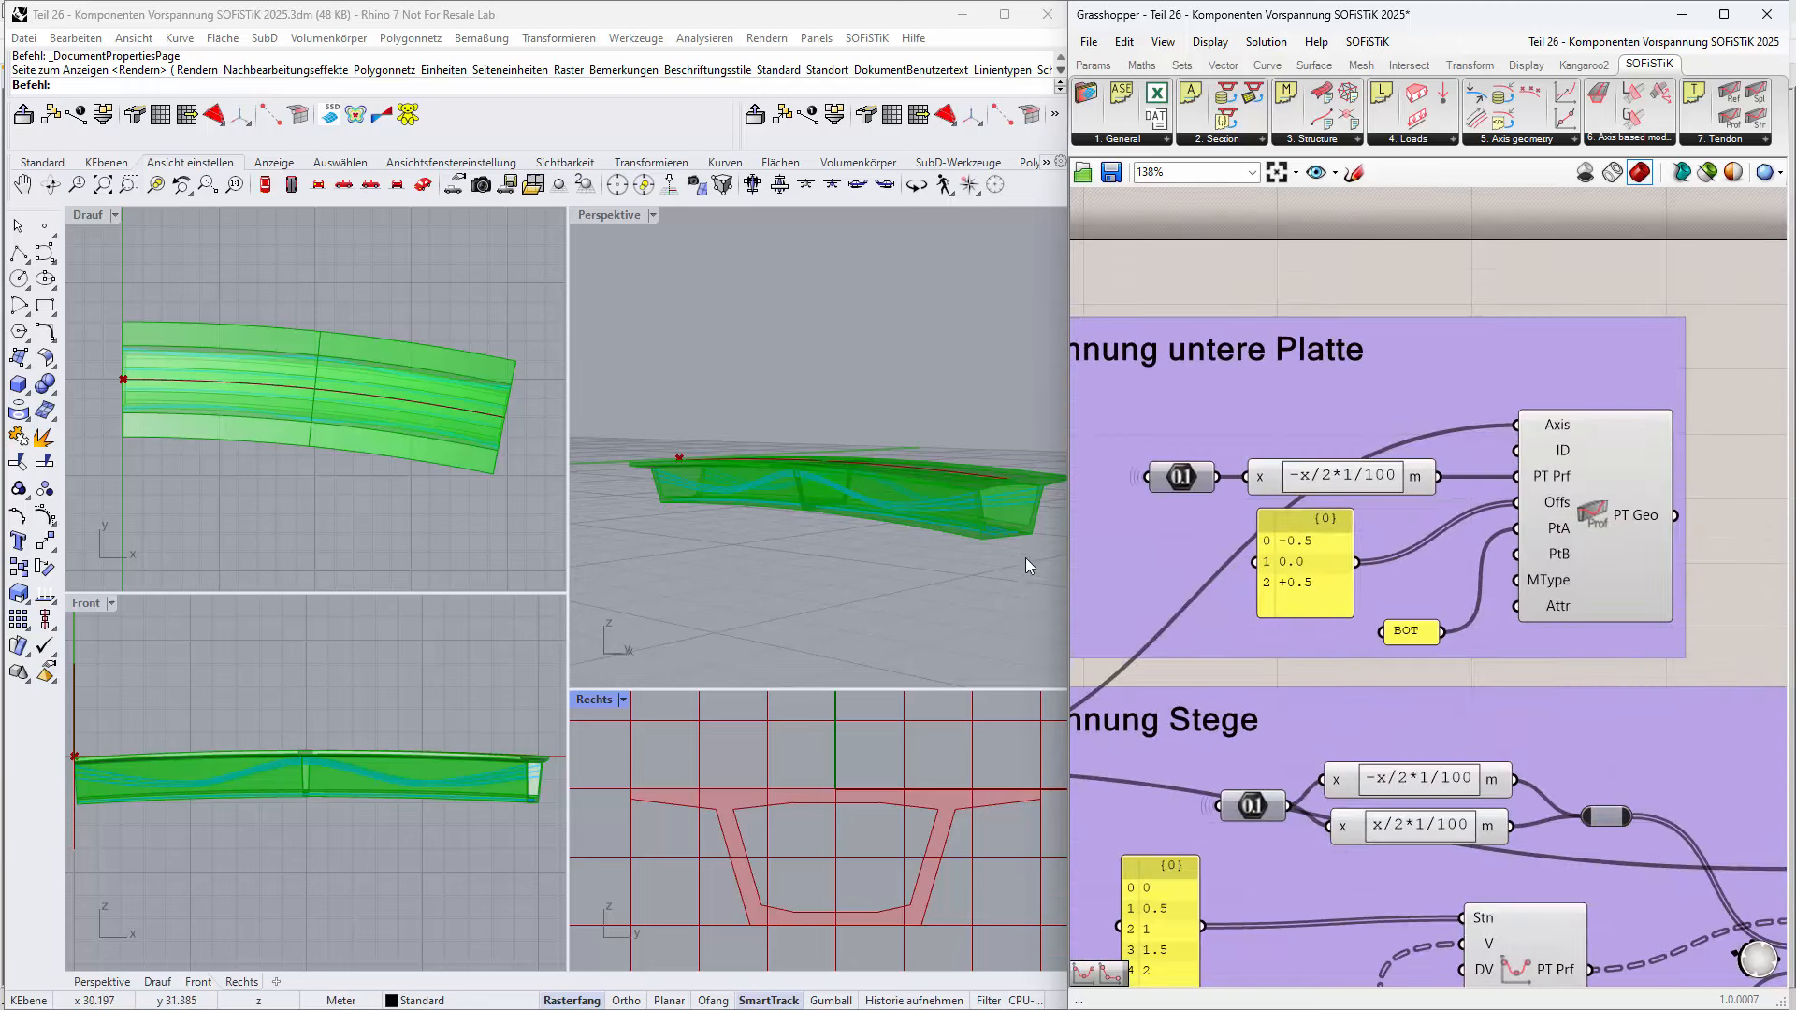
pyautogui.click(1002, 559)
pyautogui.click(1584, 468)
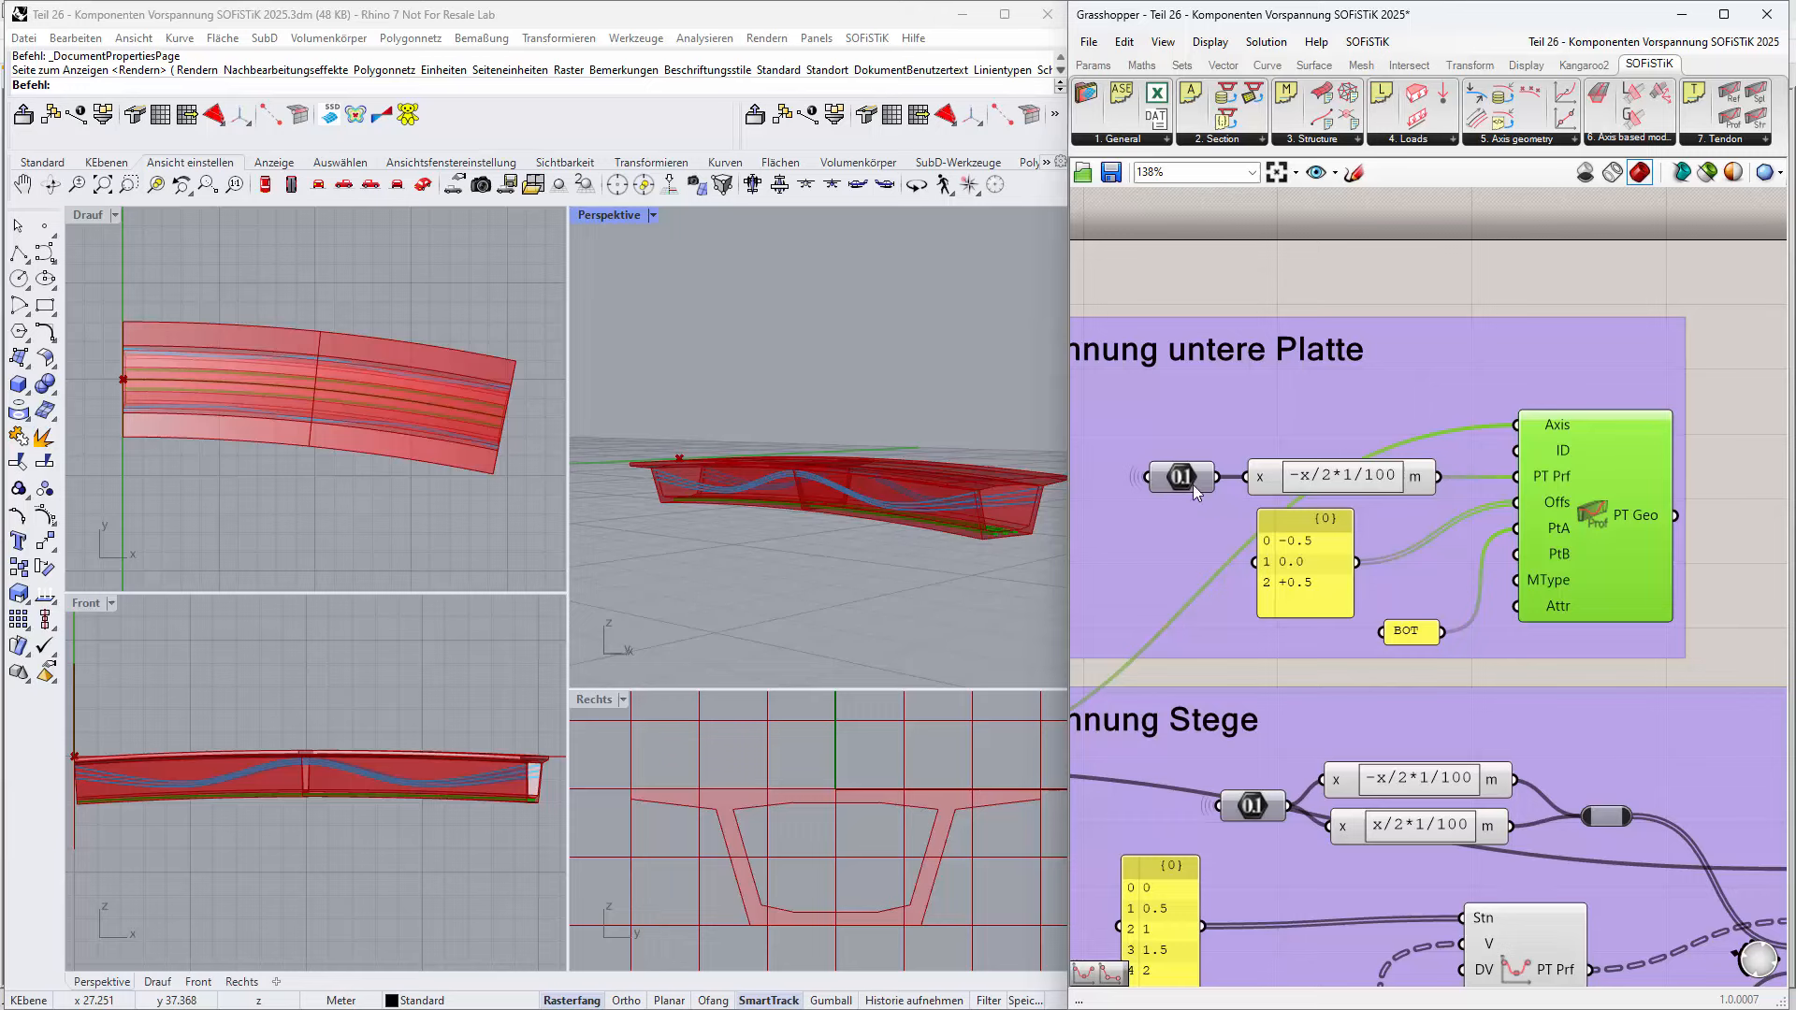
pyautogui.moveTo(1181, 481)
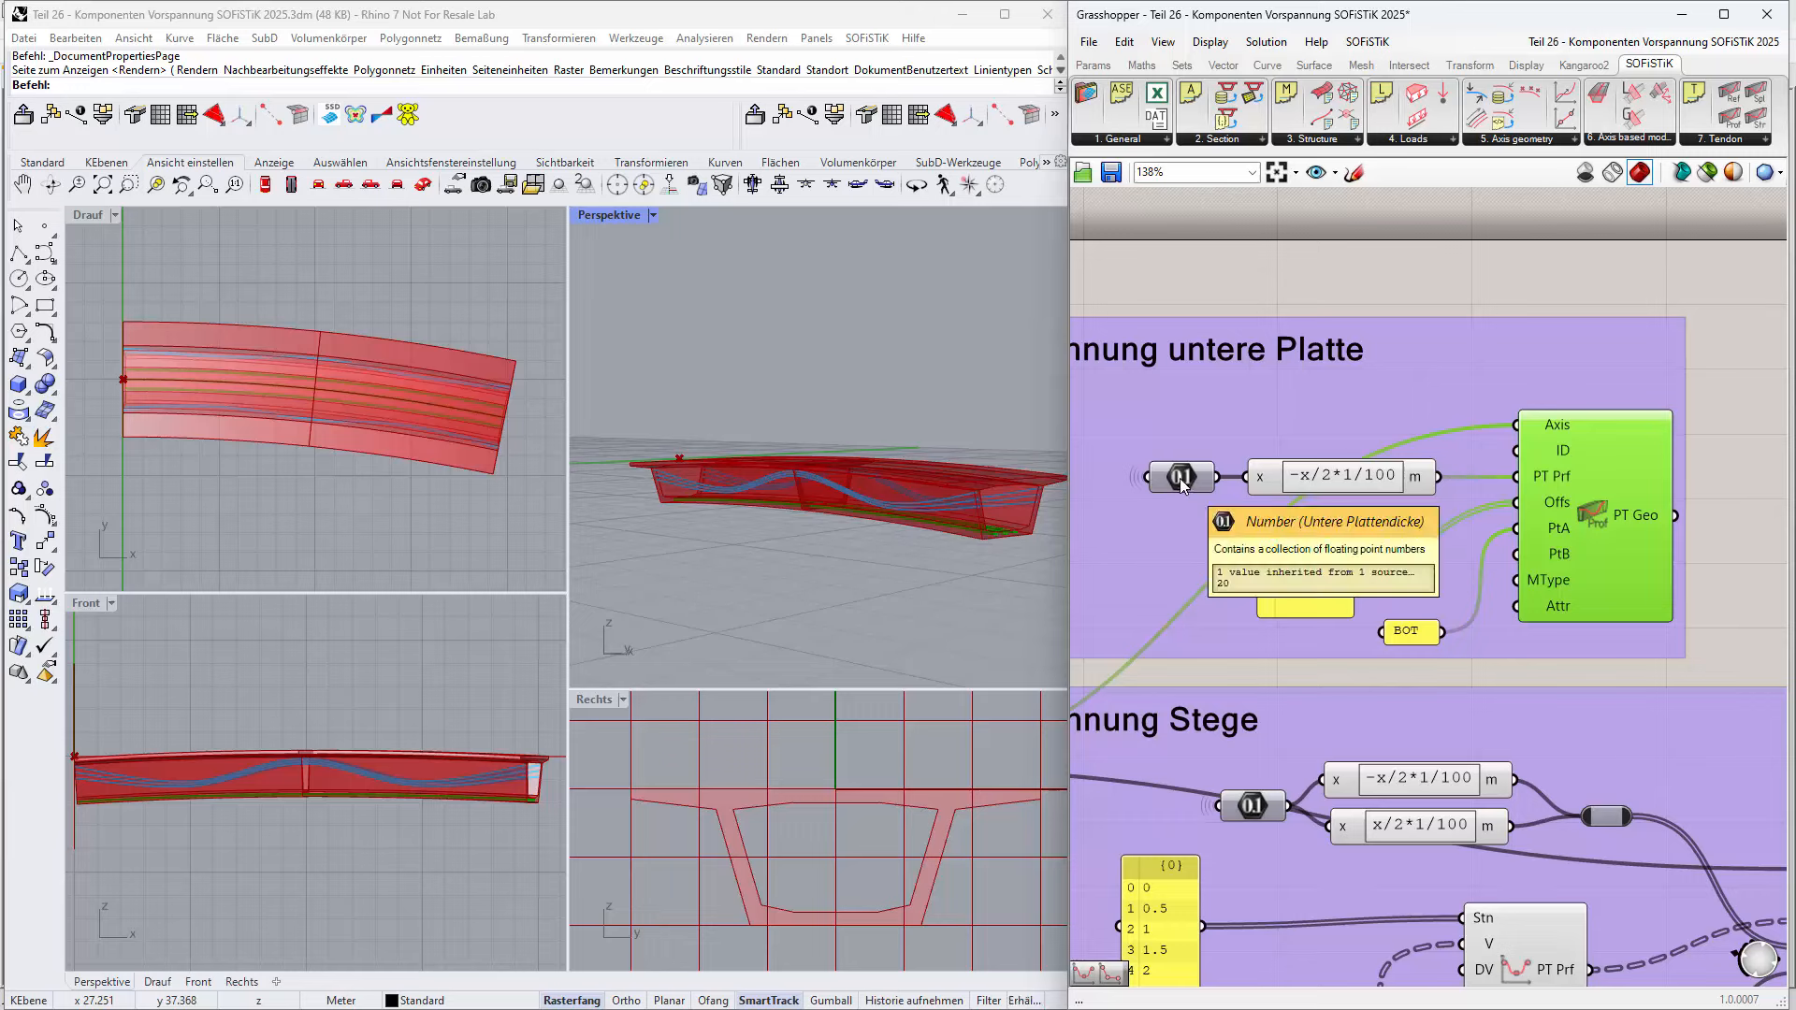
# Step: Highlight the Untere Plattendicke number parameter and check the model units in Rhino's document properties without changing them
pyautogui.click(1180, 478)
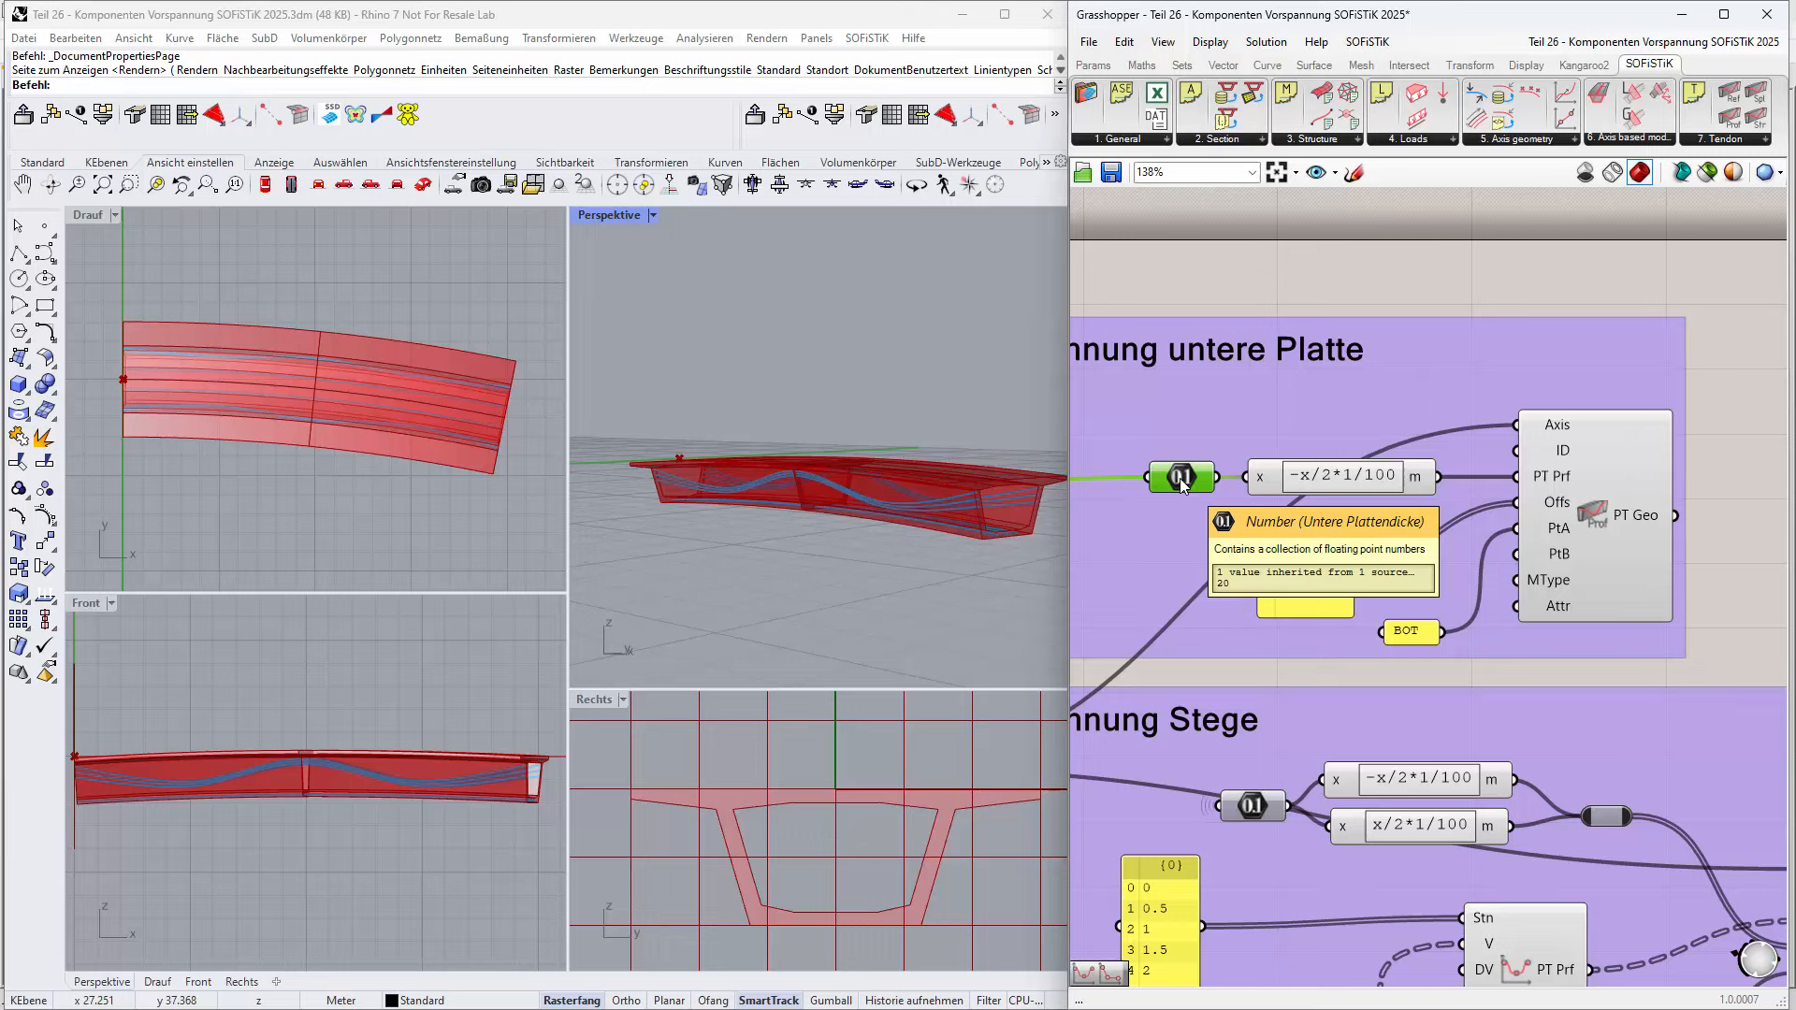
pyautogui.click(1181, 507)
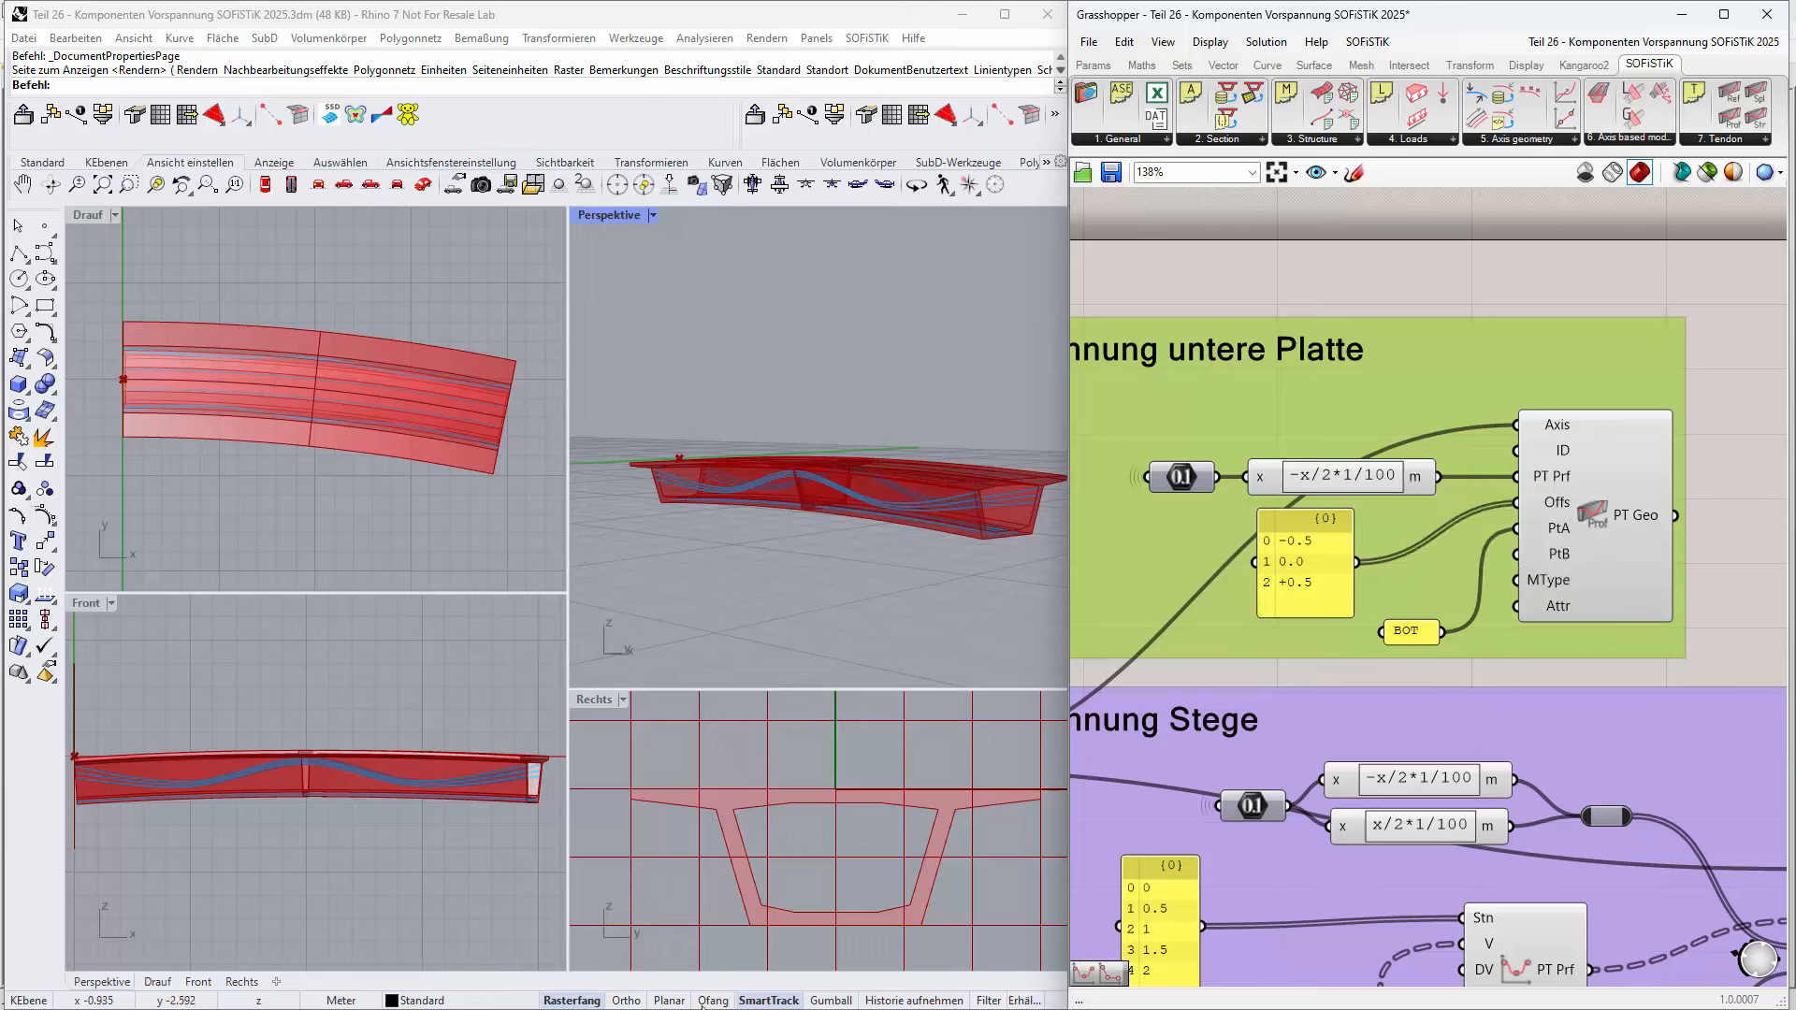
pyautogui.click(352, 1001)
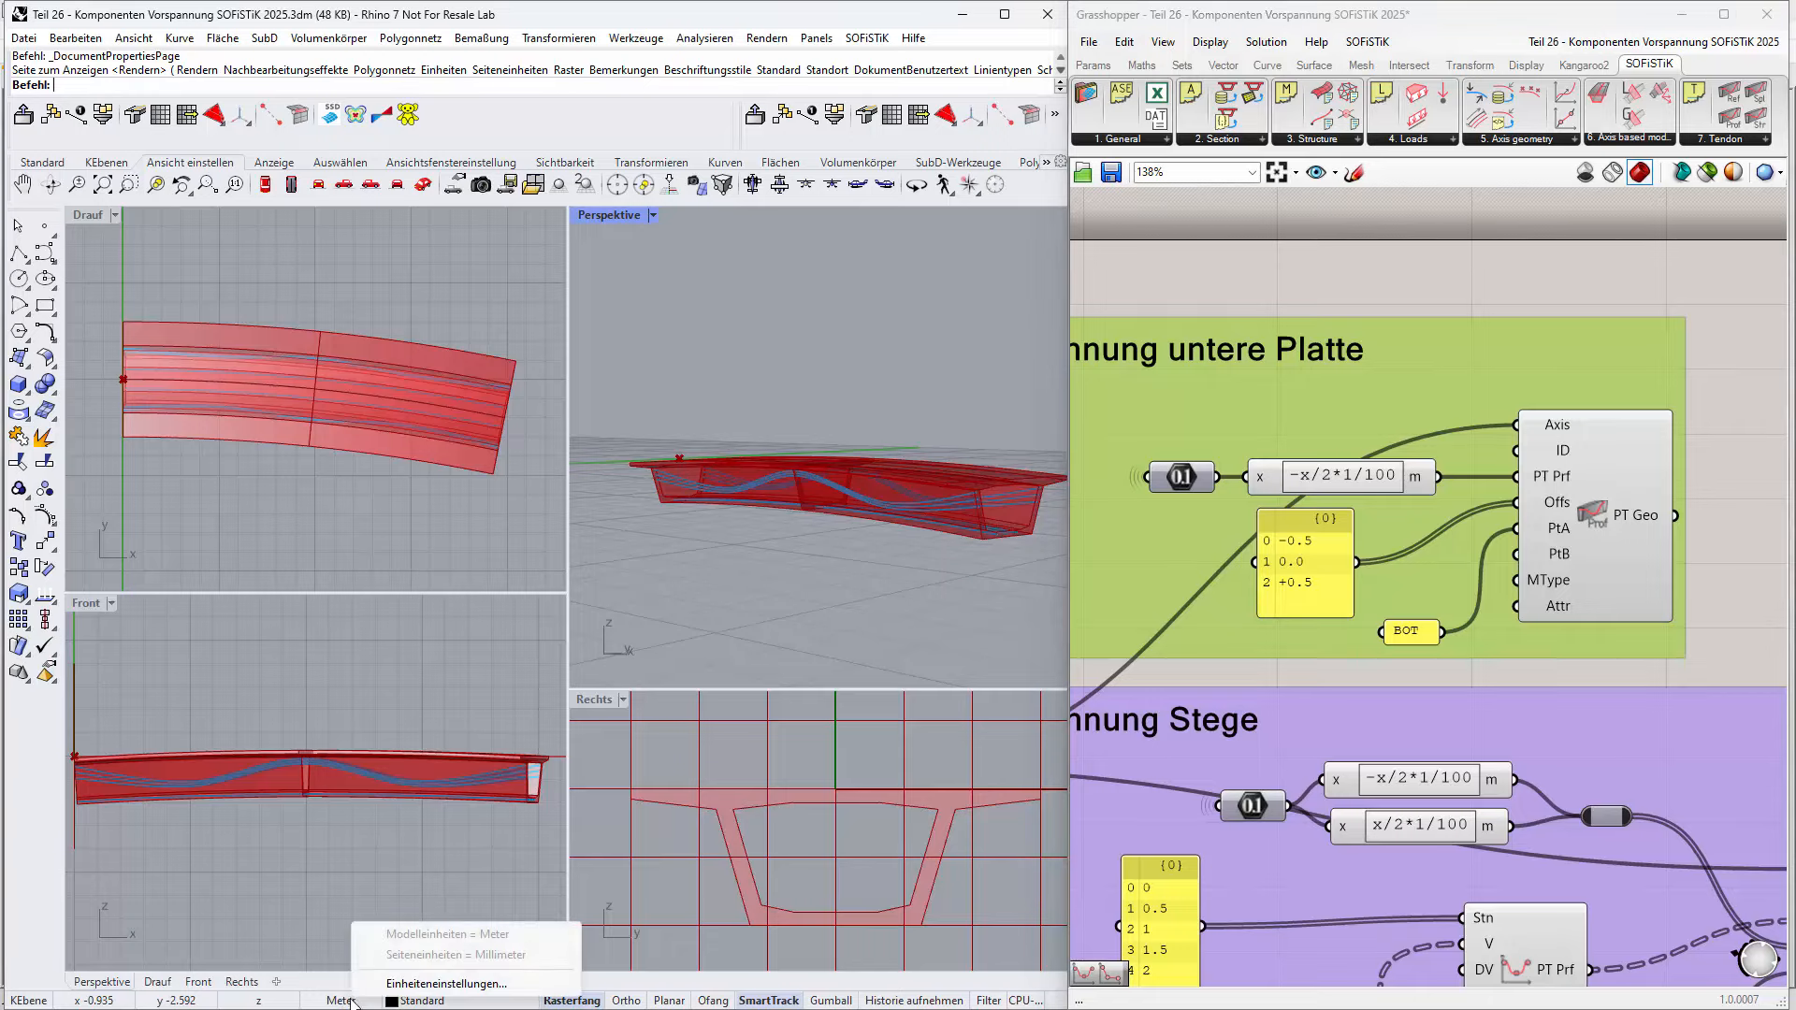
pyautogui.click(449, 984)
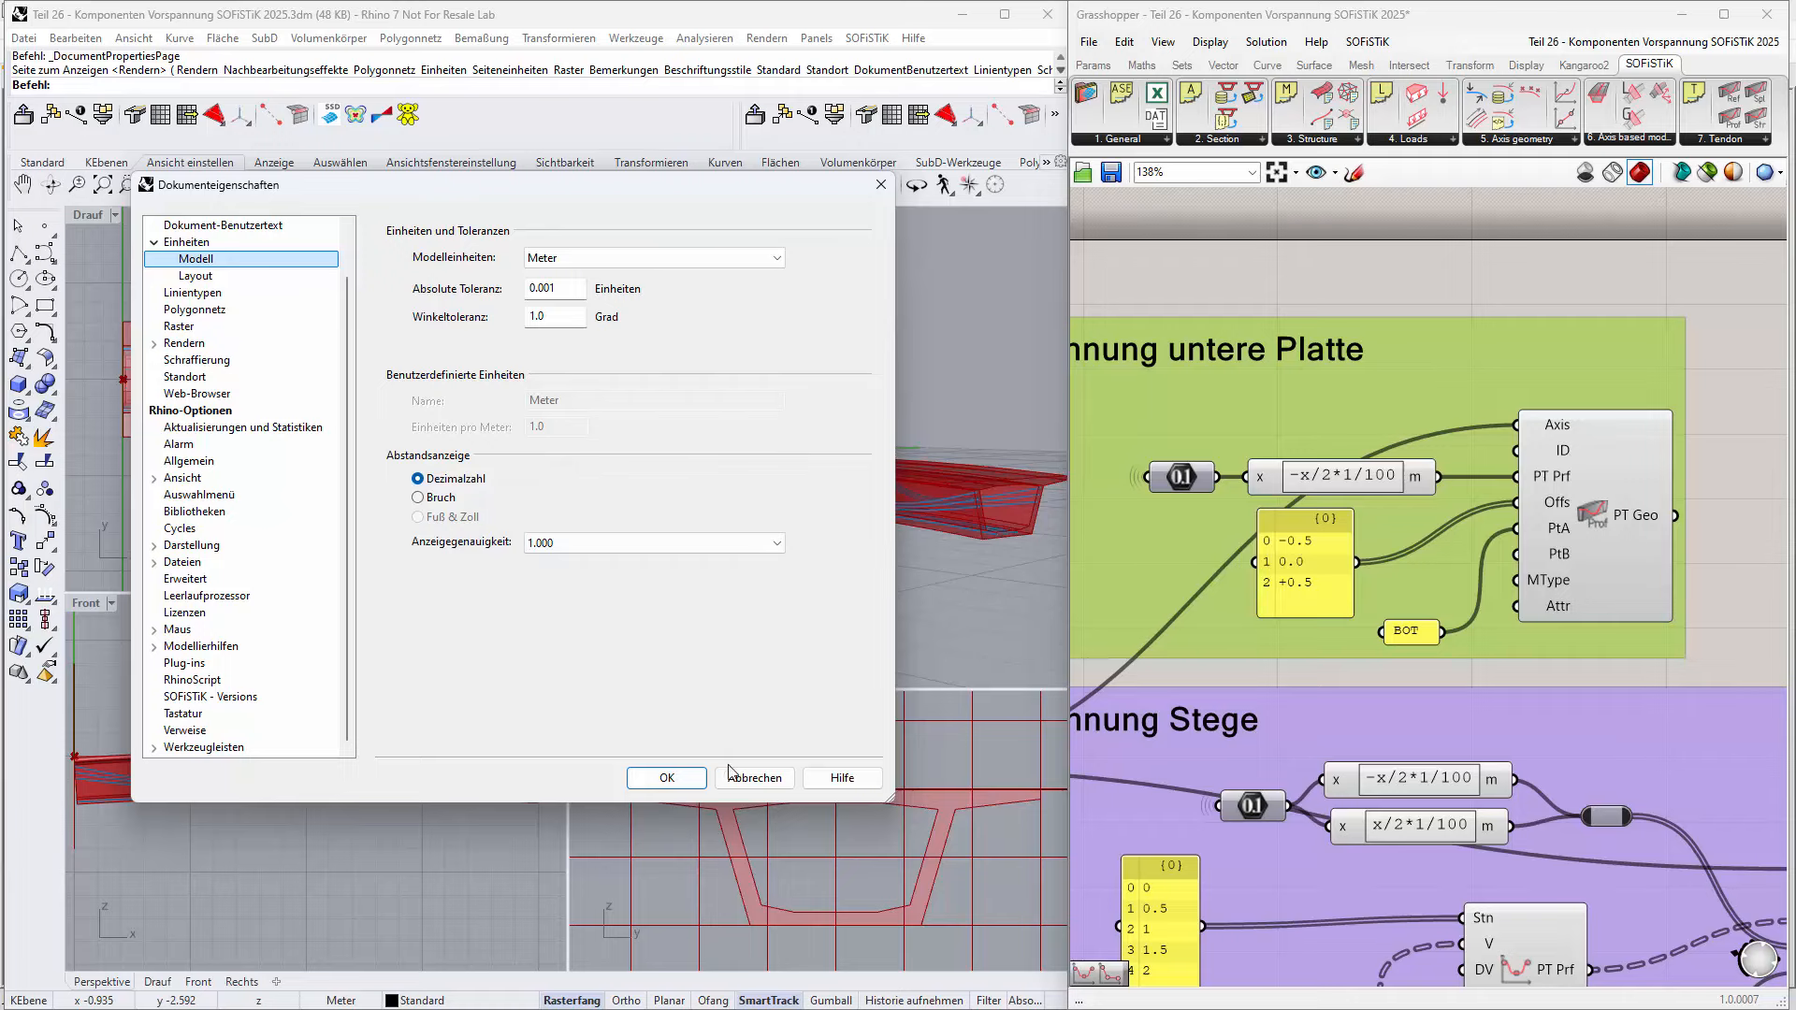
pyautogui.click(765, 778)
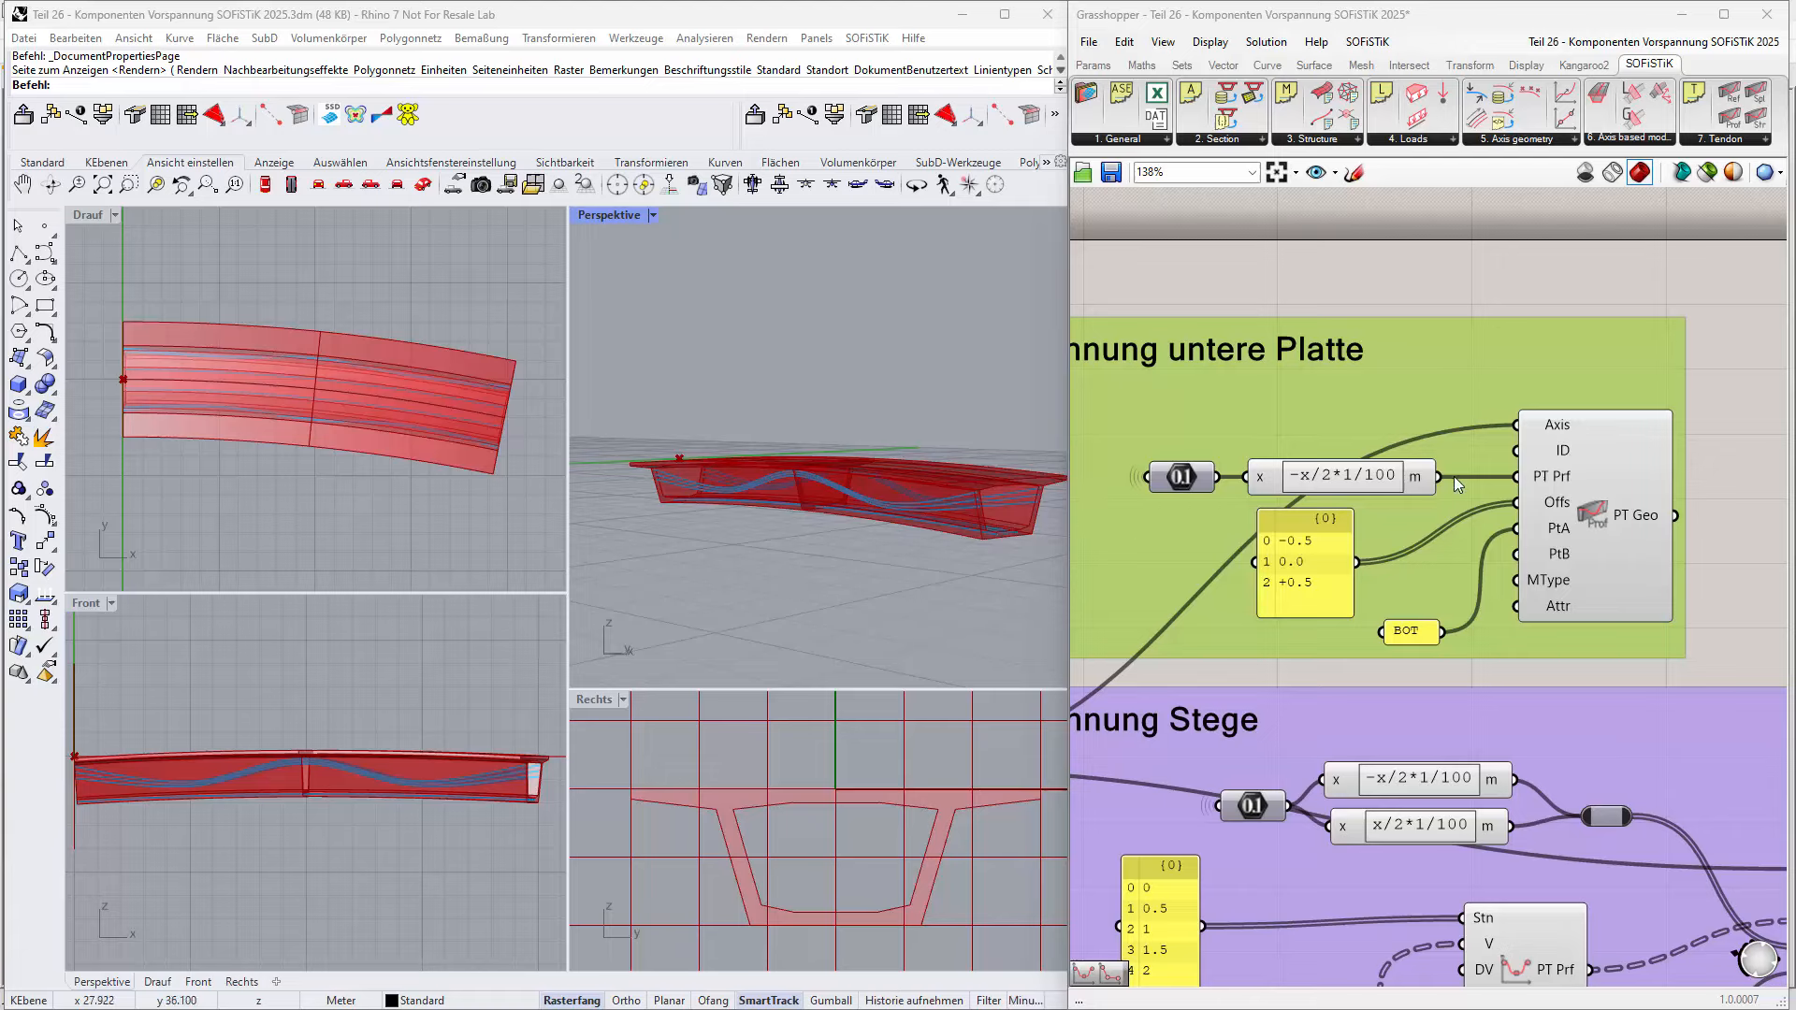
# Step: Highlight the tendons of the PT Geo component in the Vorspannung untere Platte group, then those of PT Geo in the Vorspannung Stege group
pyautogui.click(1595, 505)
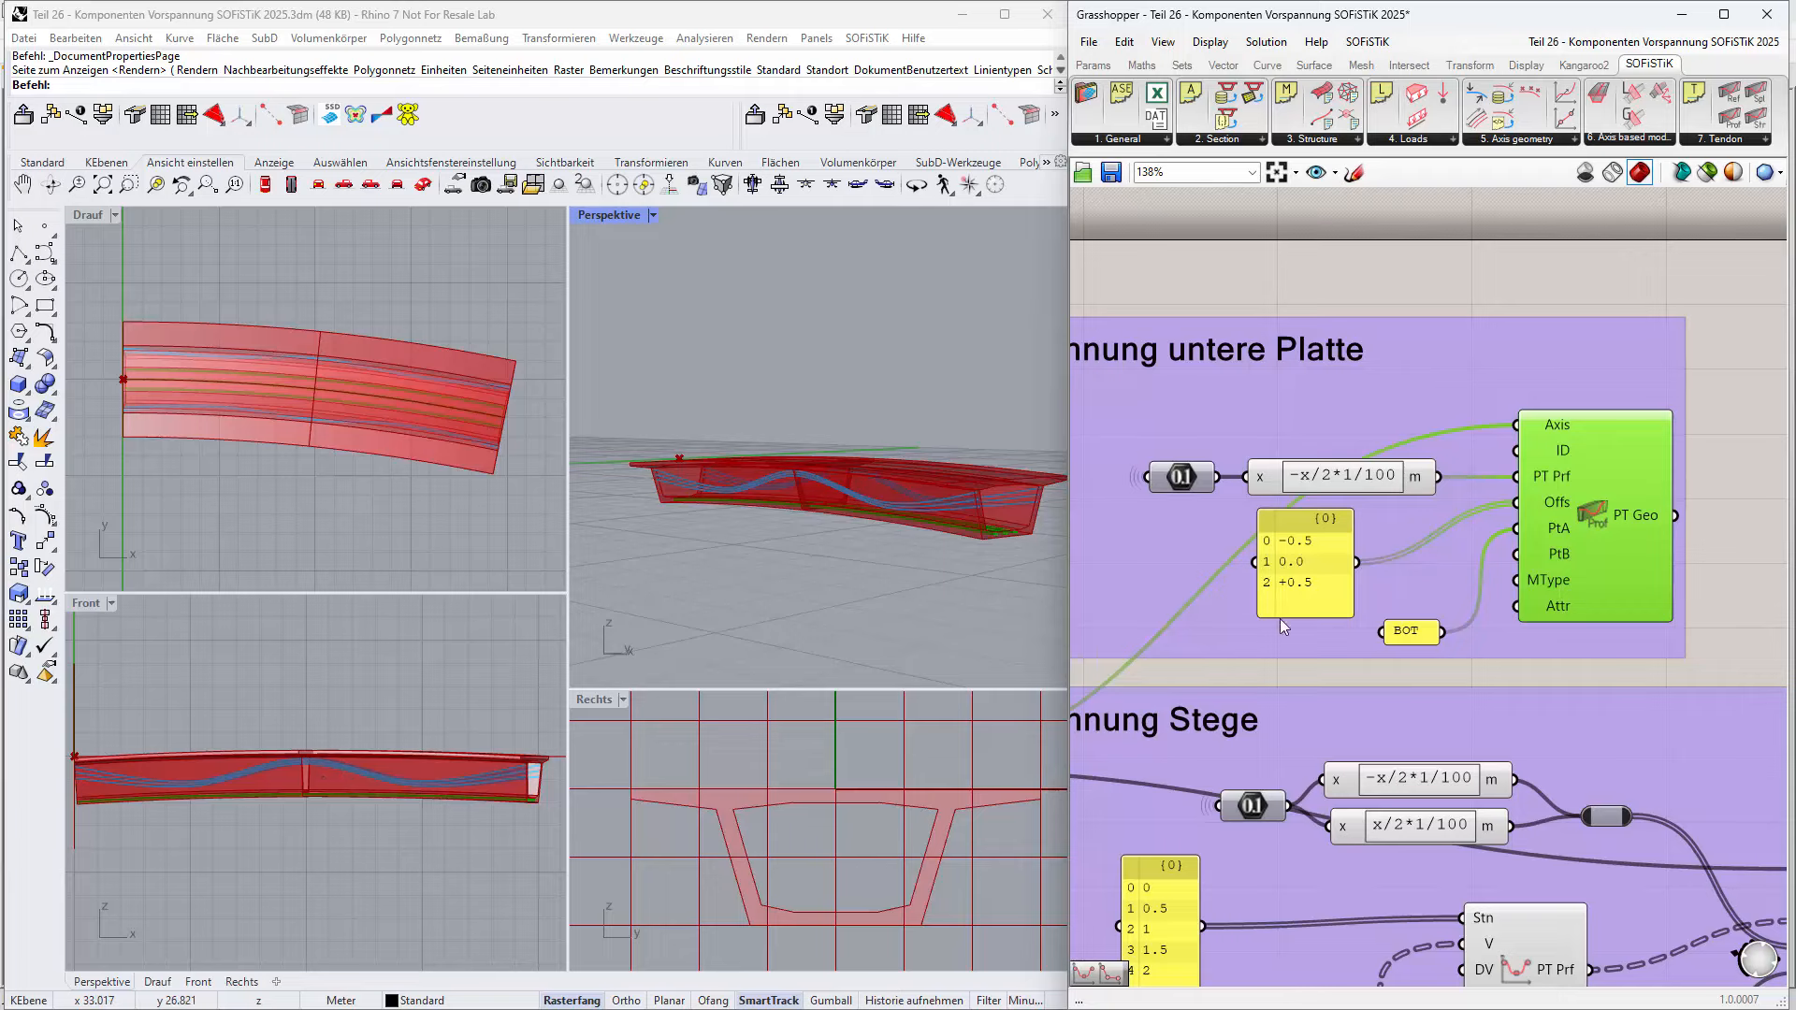
pyautogui.scroll(-5, 1280, 619)
pyautogui.scroll(4, 1287, 672)
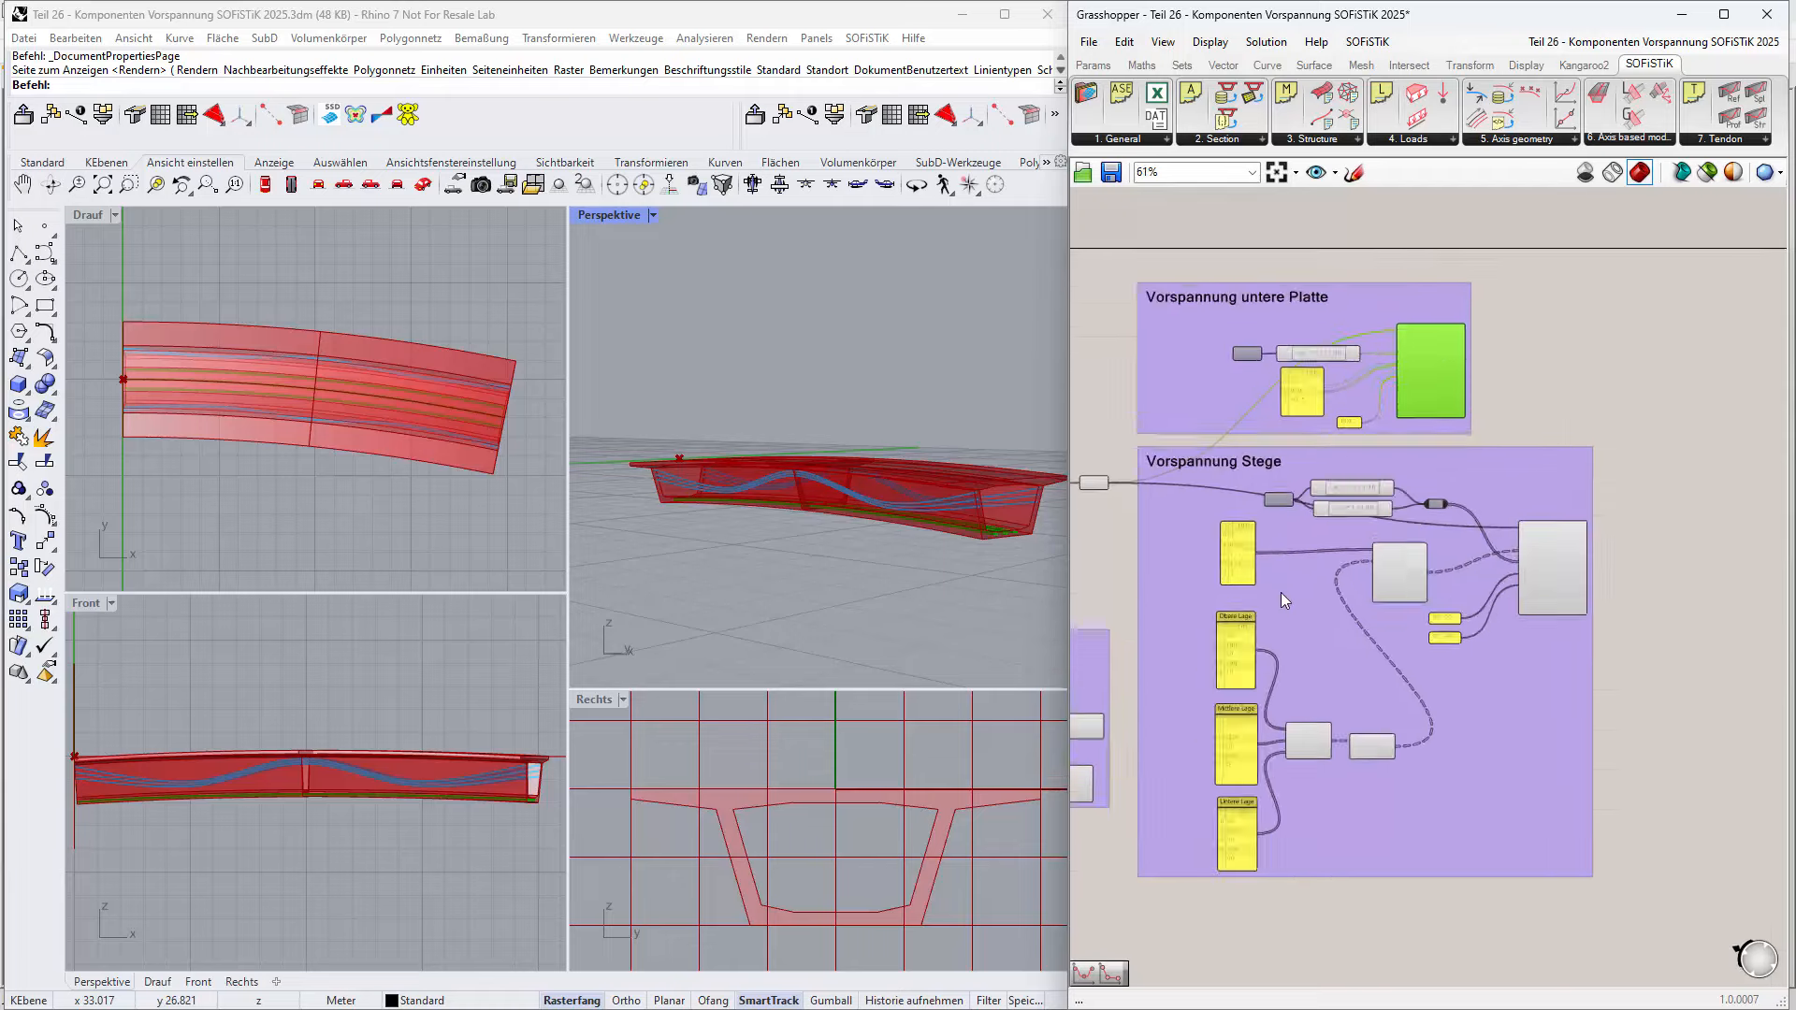
pyautogui.moveTo(1296, 653); pyautogui.dragTo(1298, 571, button='right')
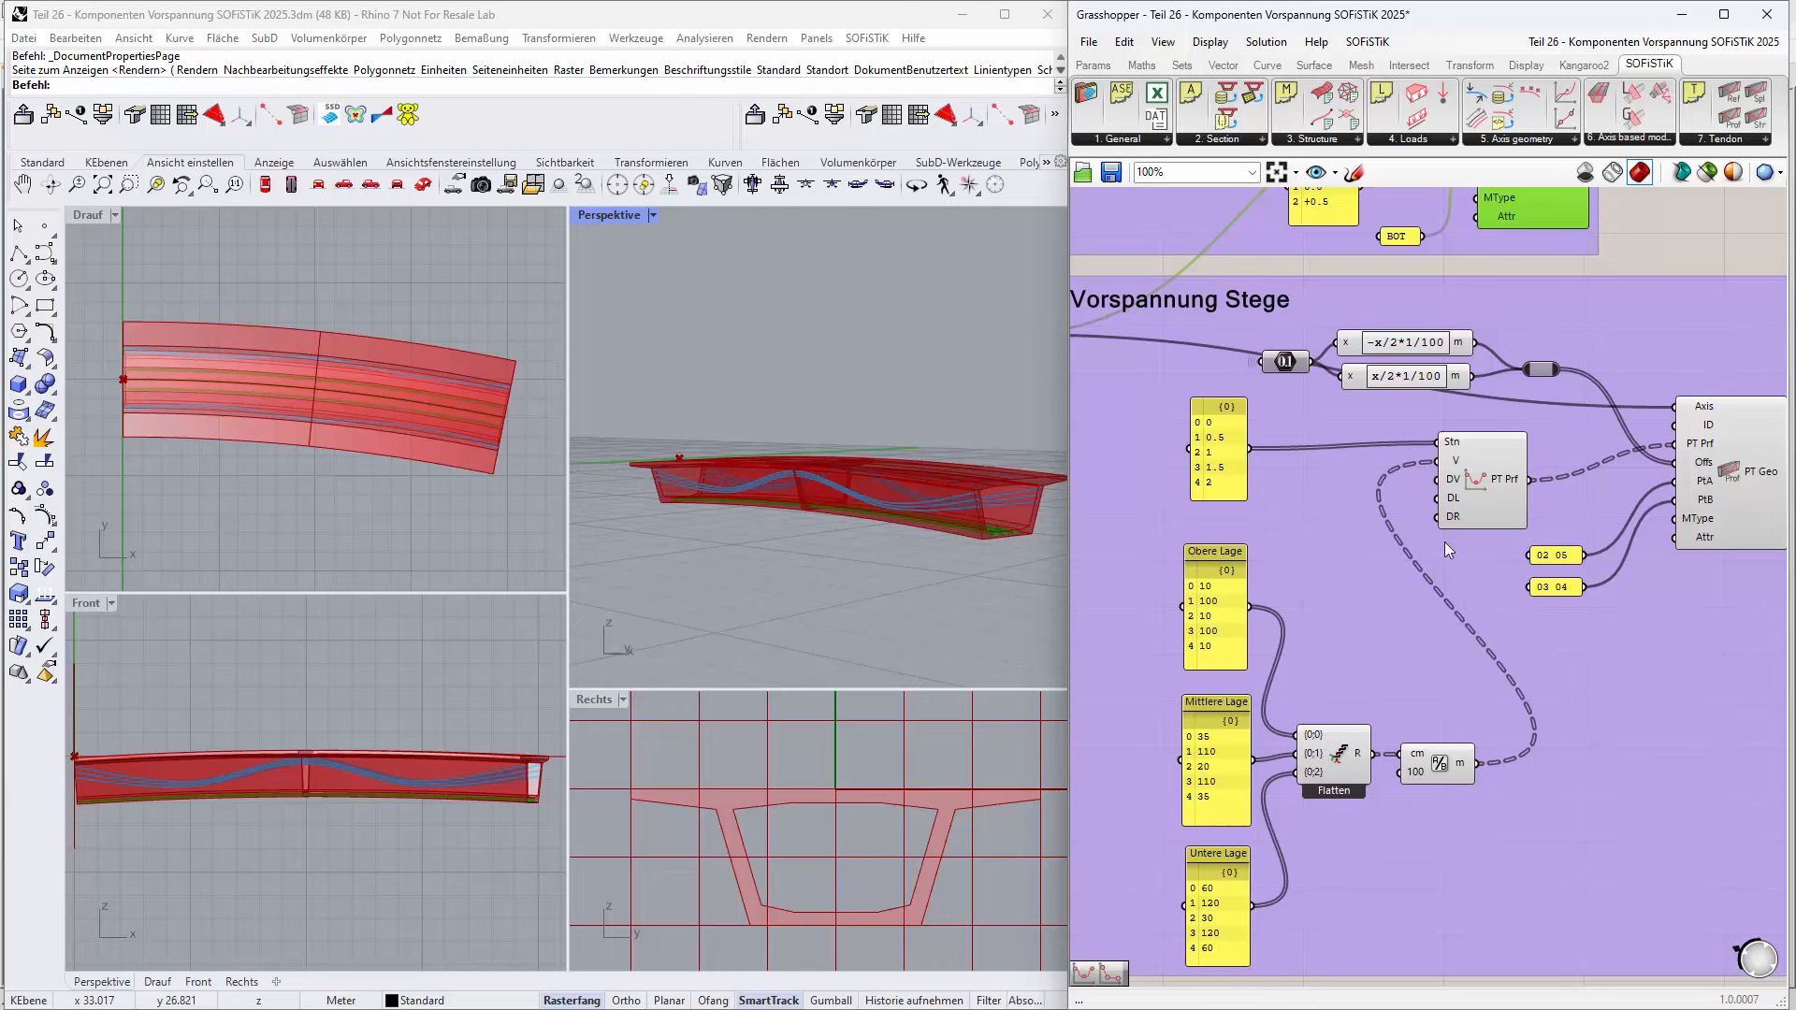
pyautogui.click(1728, 466)
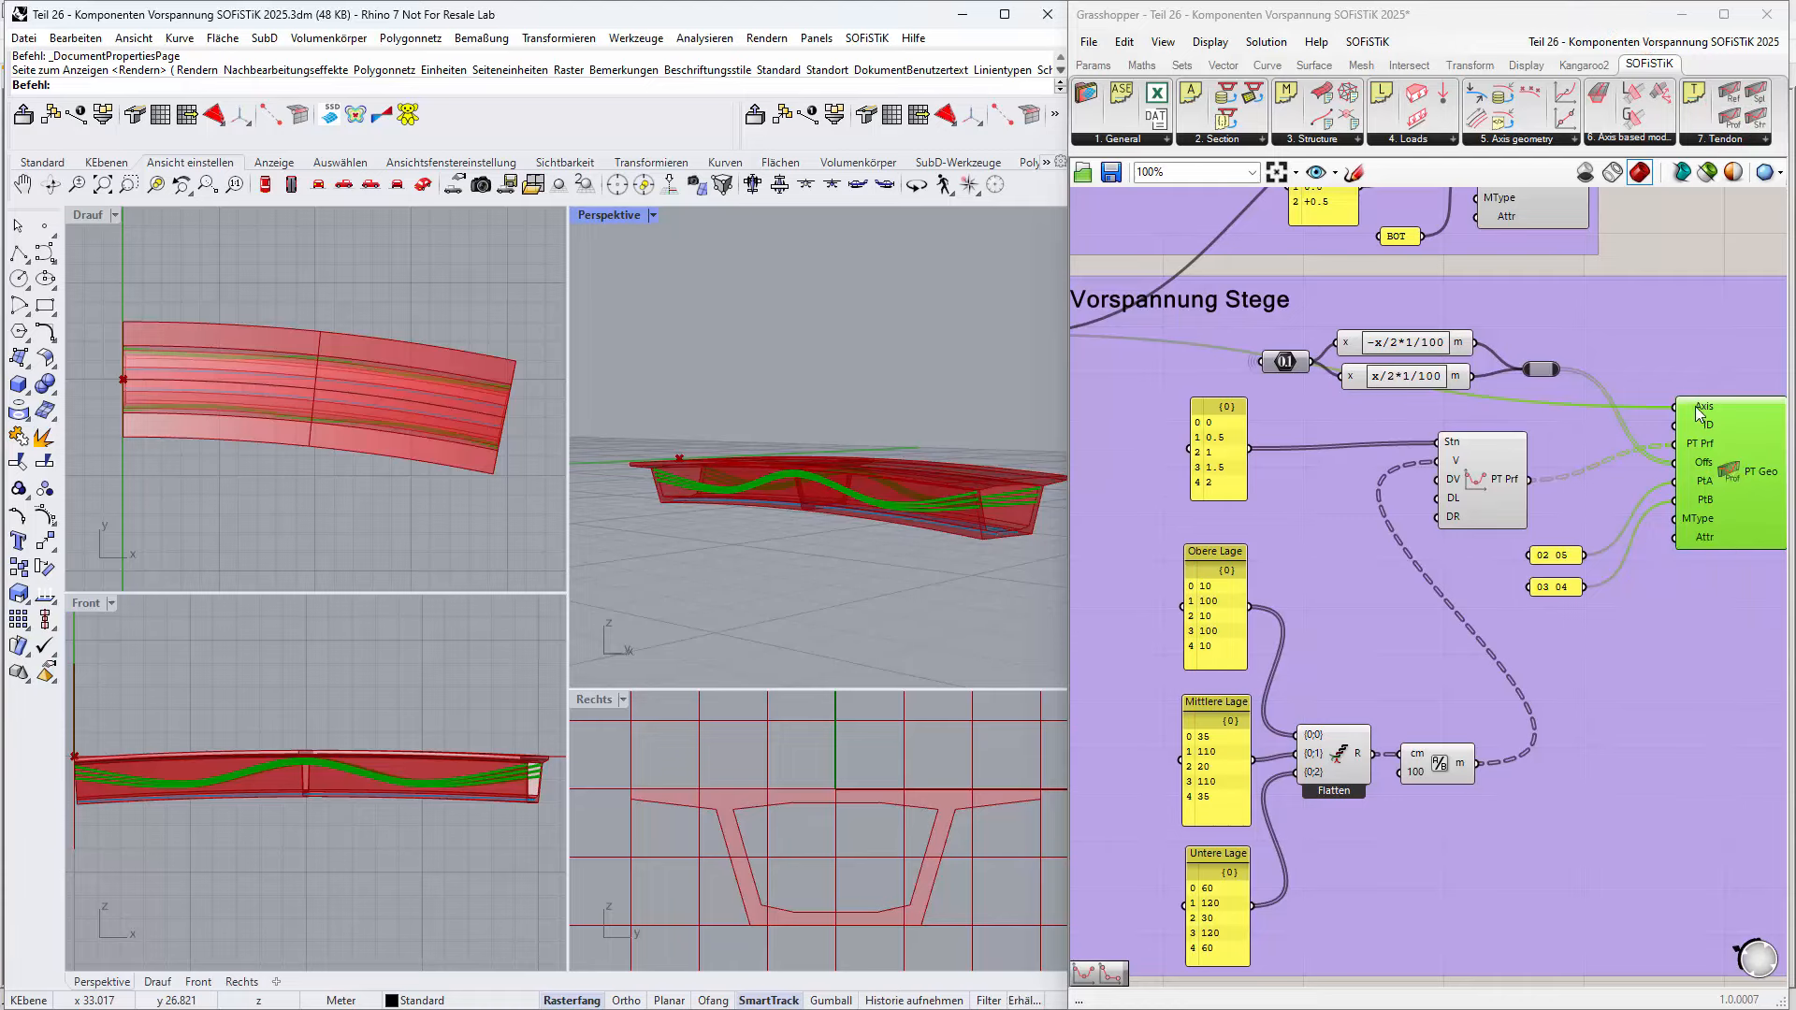
pyautogui.click(1744, 576)
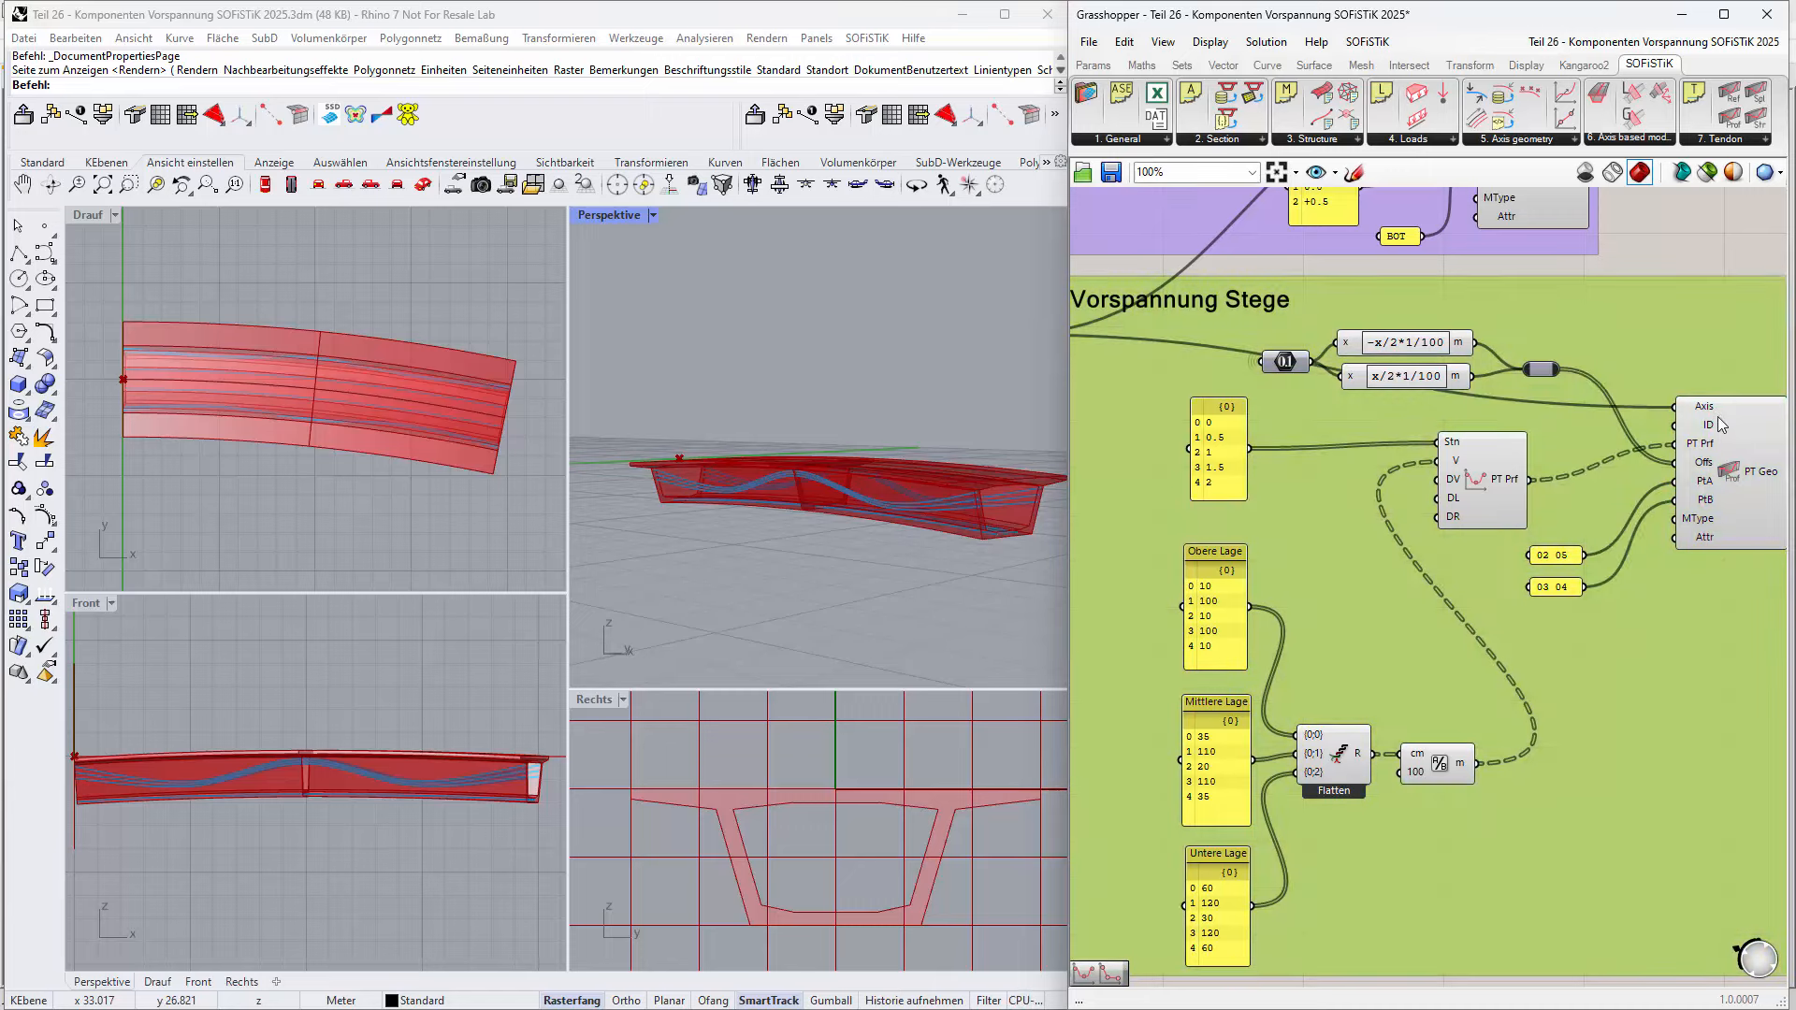
# Step: Review the available tendon components and check the param type of the PT Prof | Spl component in Vorspannung Stege, keeping Span Station
pyautogui.moveTo(1717, 421)
pyautogui.click(1765, 140)
pyautogui.click(1483, 477)
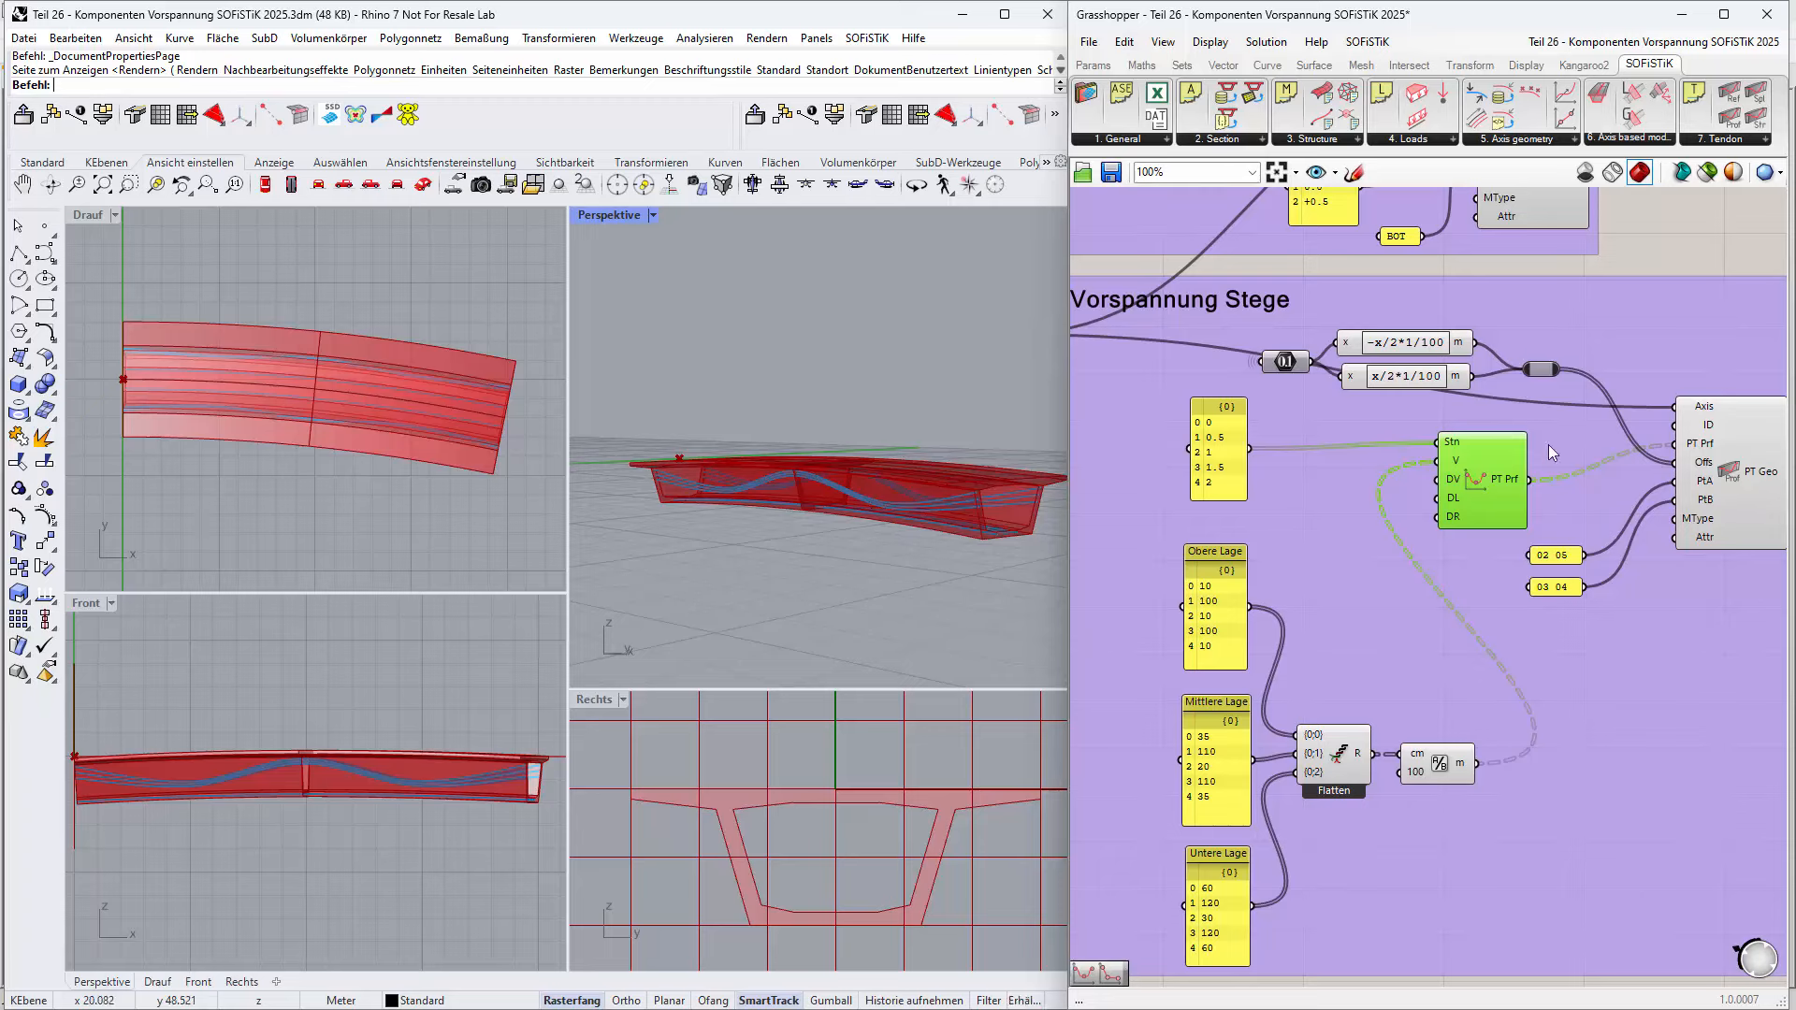
pyautogui.rightClick(1478, 485)
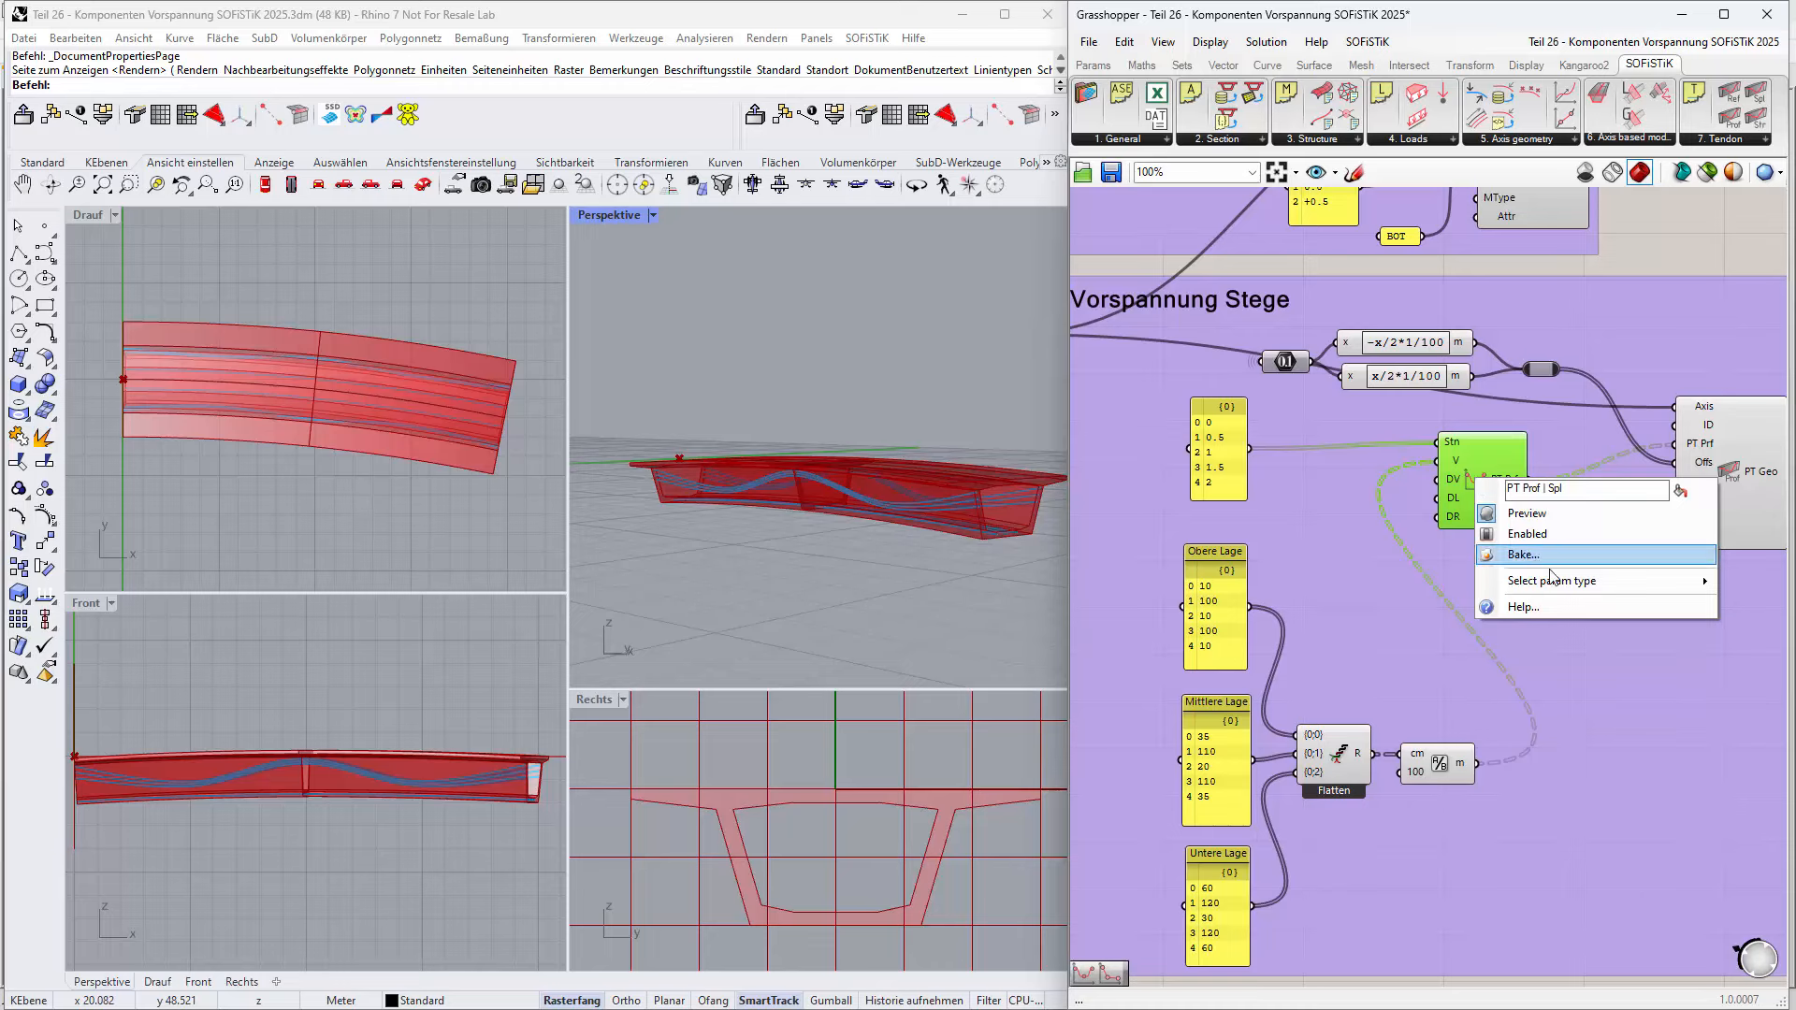
pyautogui.moveTo(1594, 584)
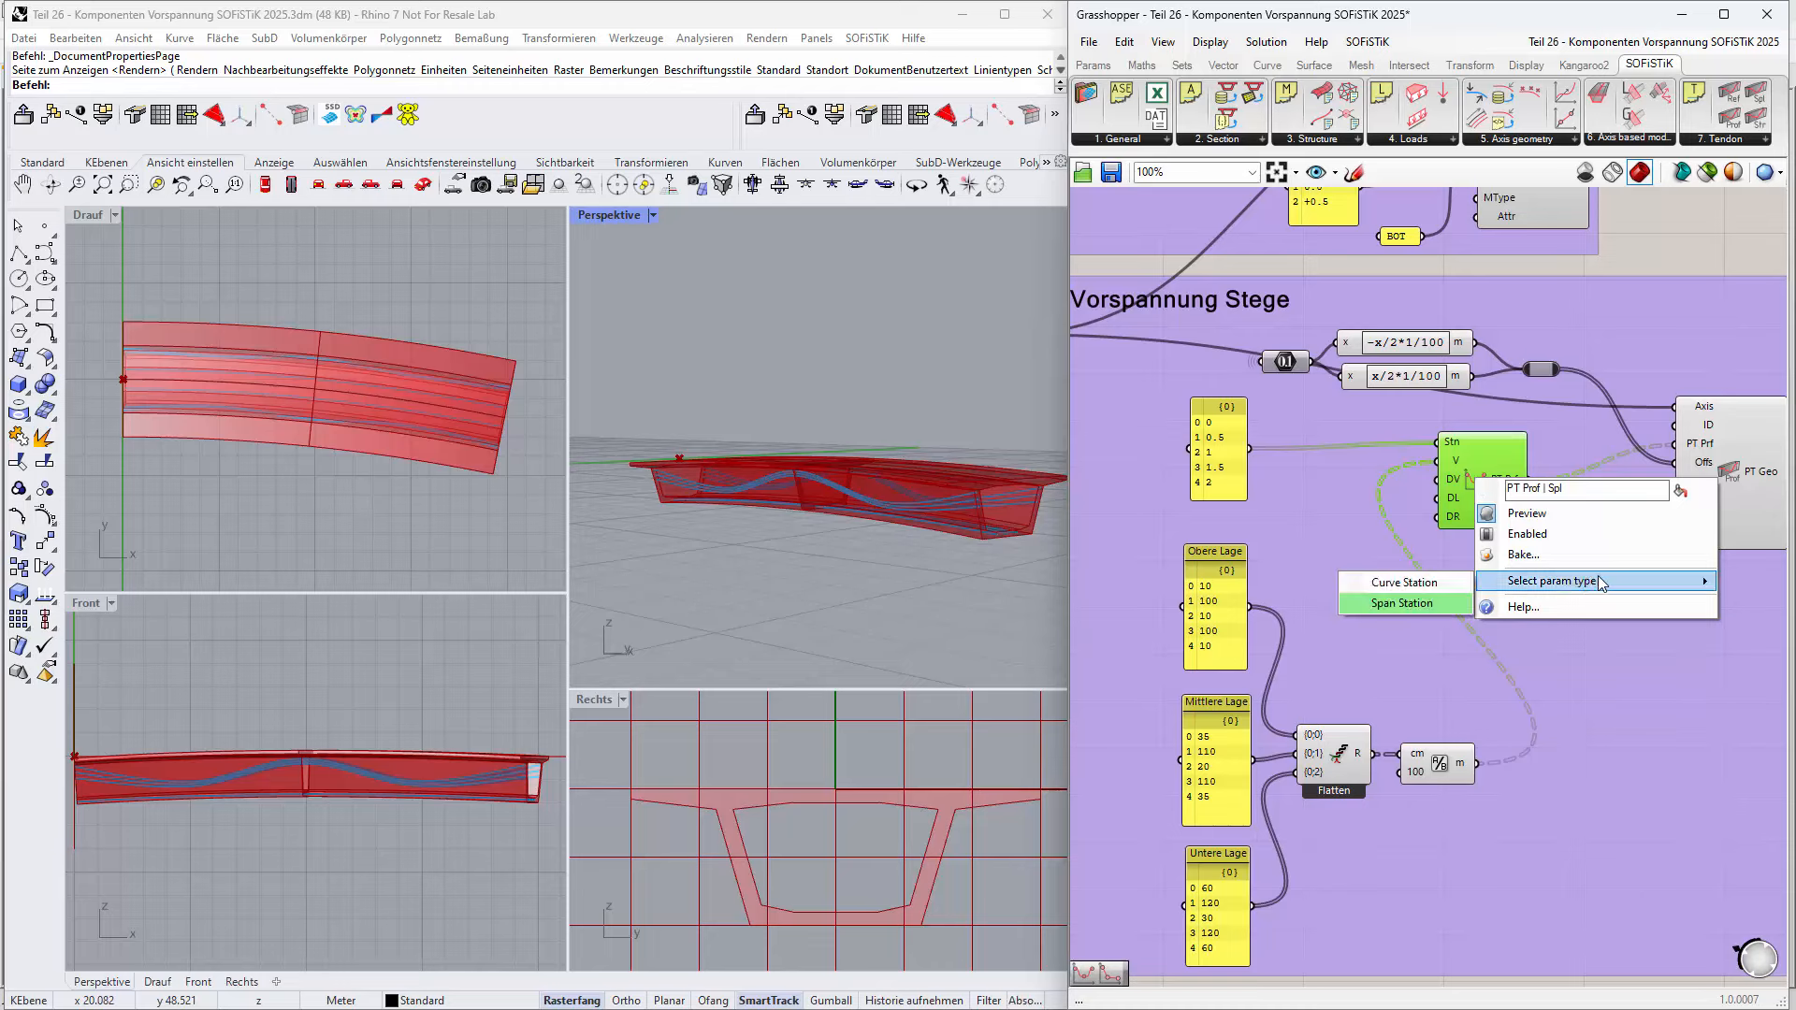
pyautogui.click(1450, 600)
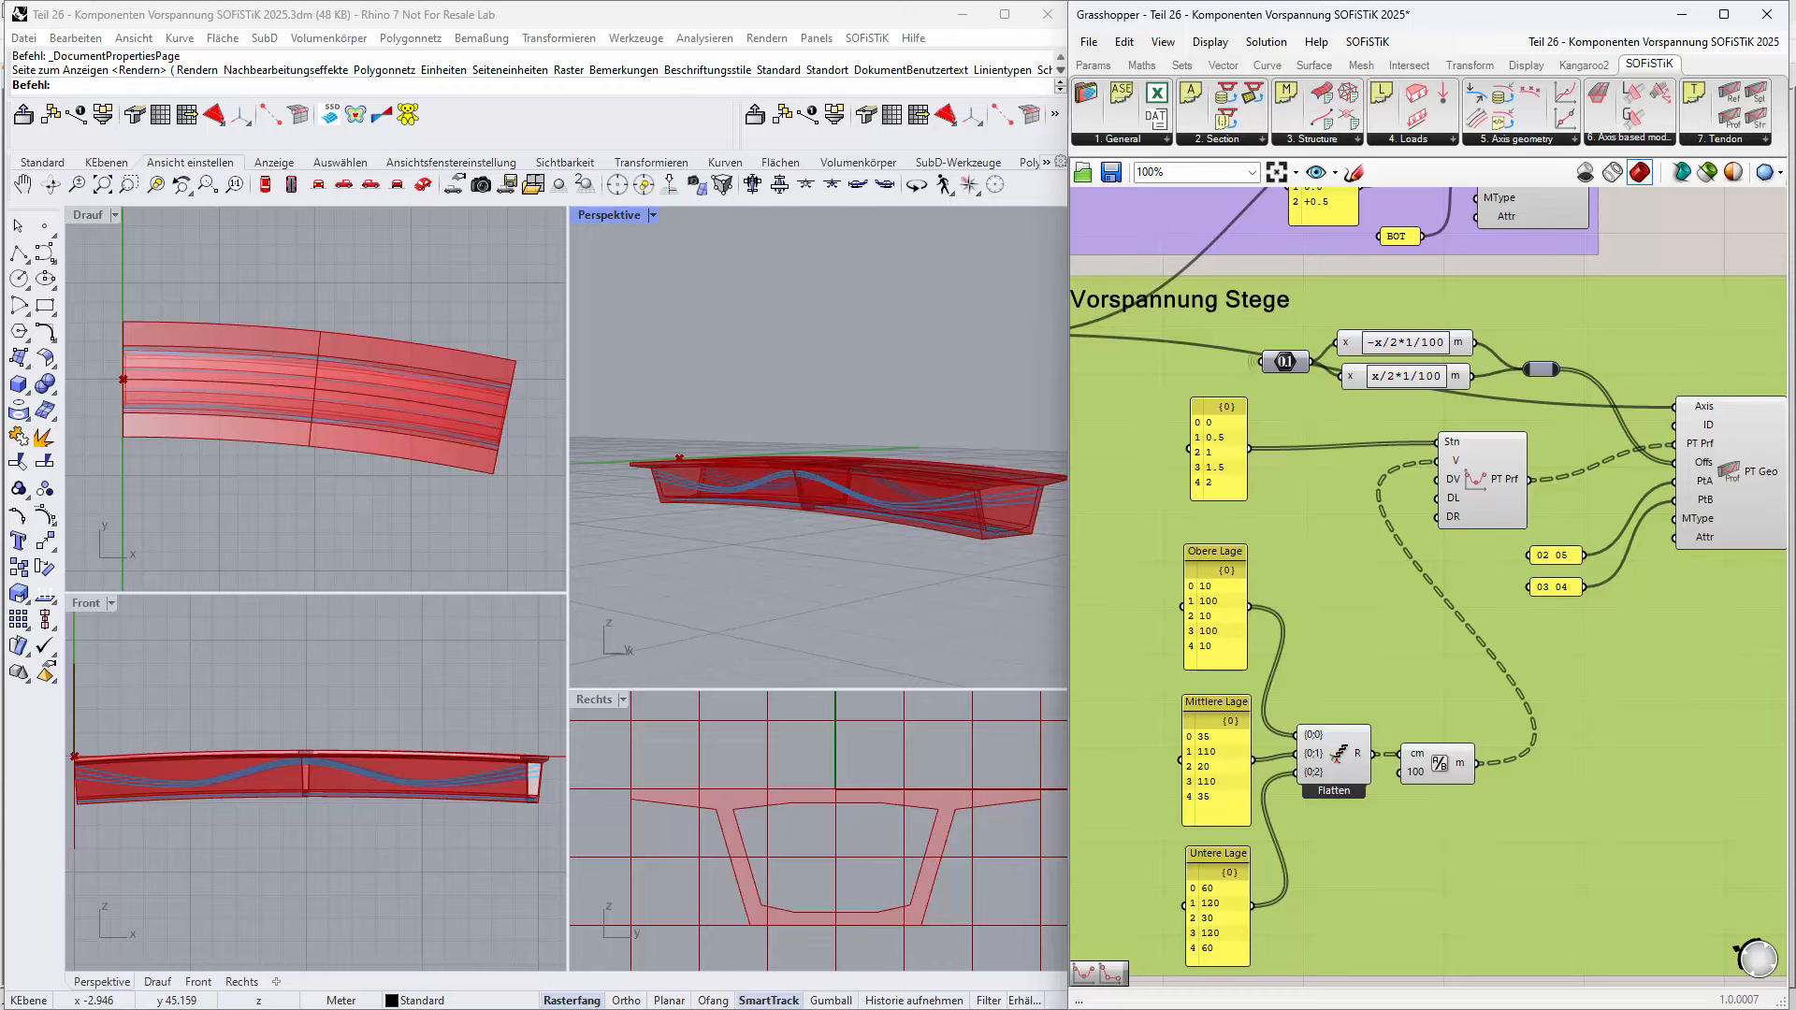
# Step: Examine the component combining the Obere, Mittlere and Untere Lage panels, the Stegdicke number parameter and the Offs input of the Stege PT Geo
pyautogui.moveTo(1361, 627); pyautogui.dragTo(1358, 568, button='right')
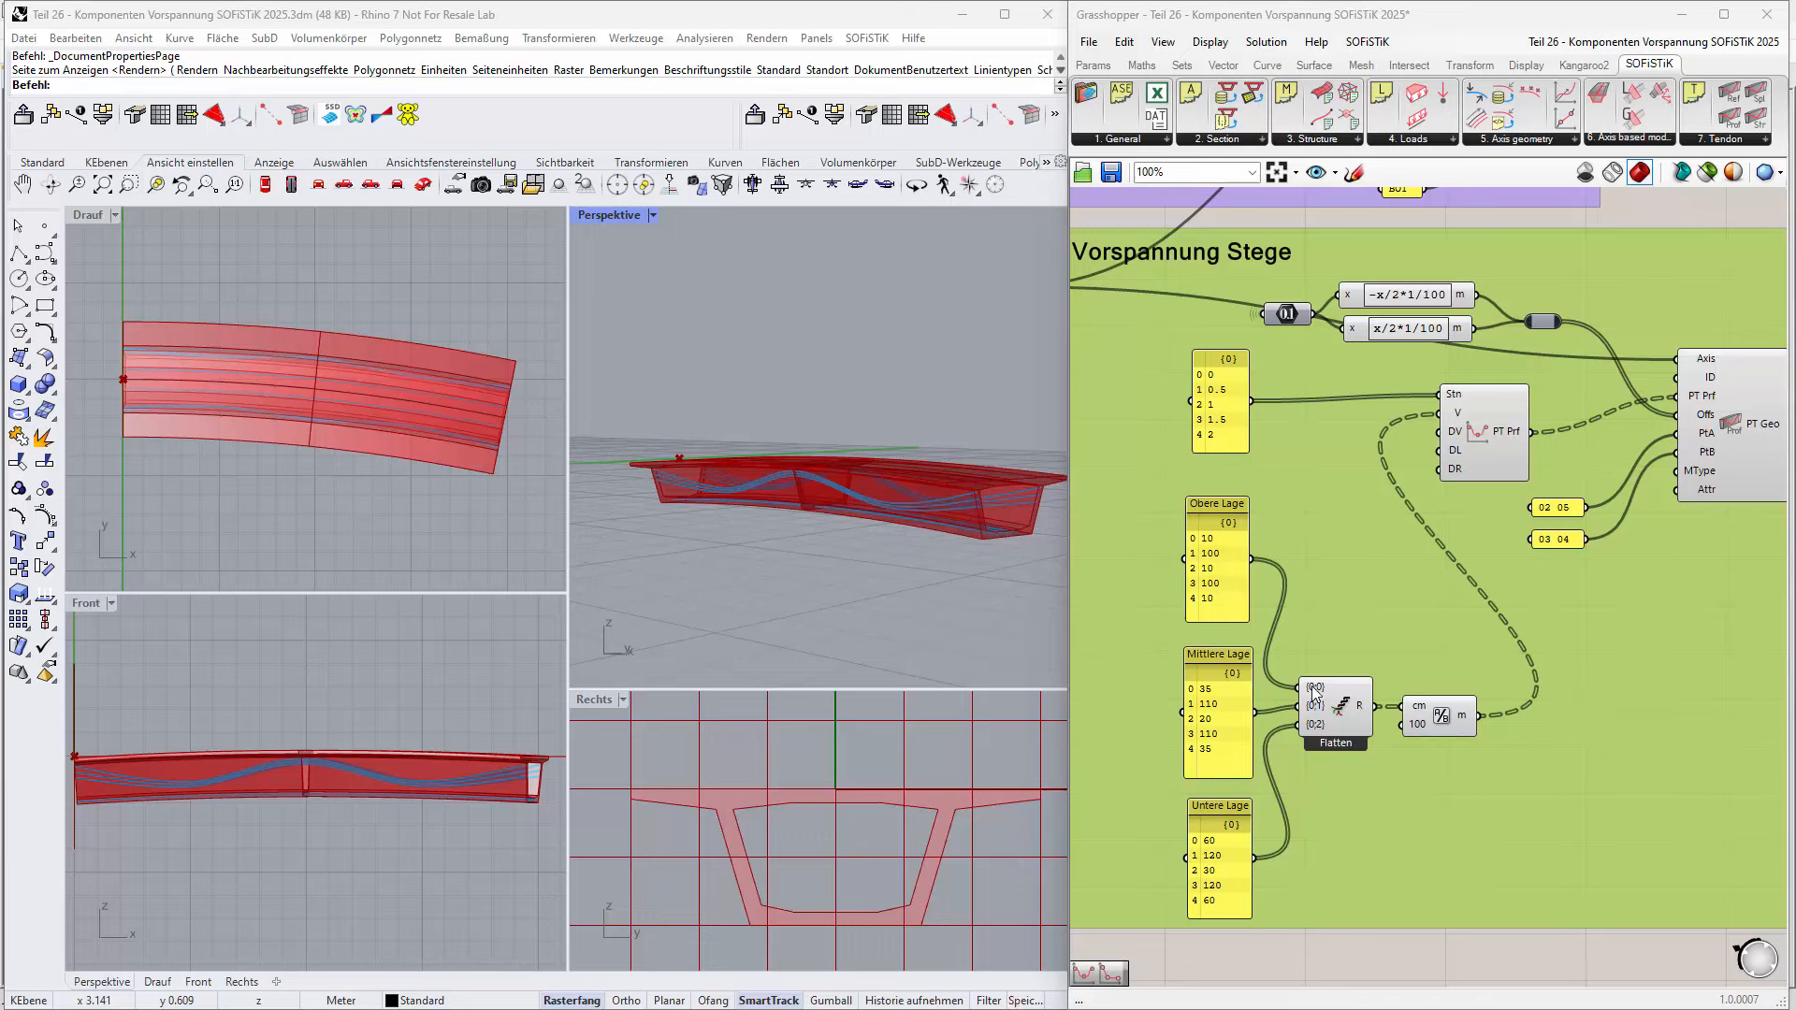
pyautogui.moveTo(1314, 692)
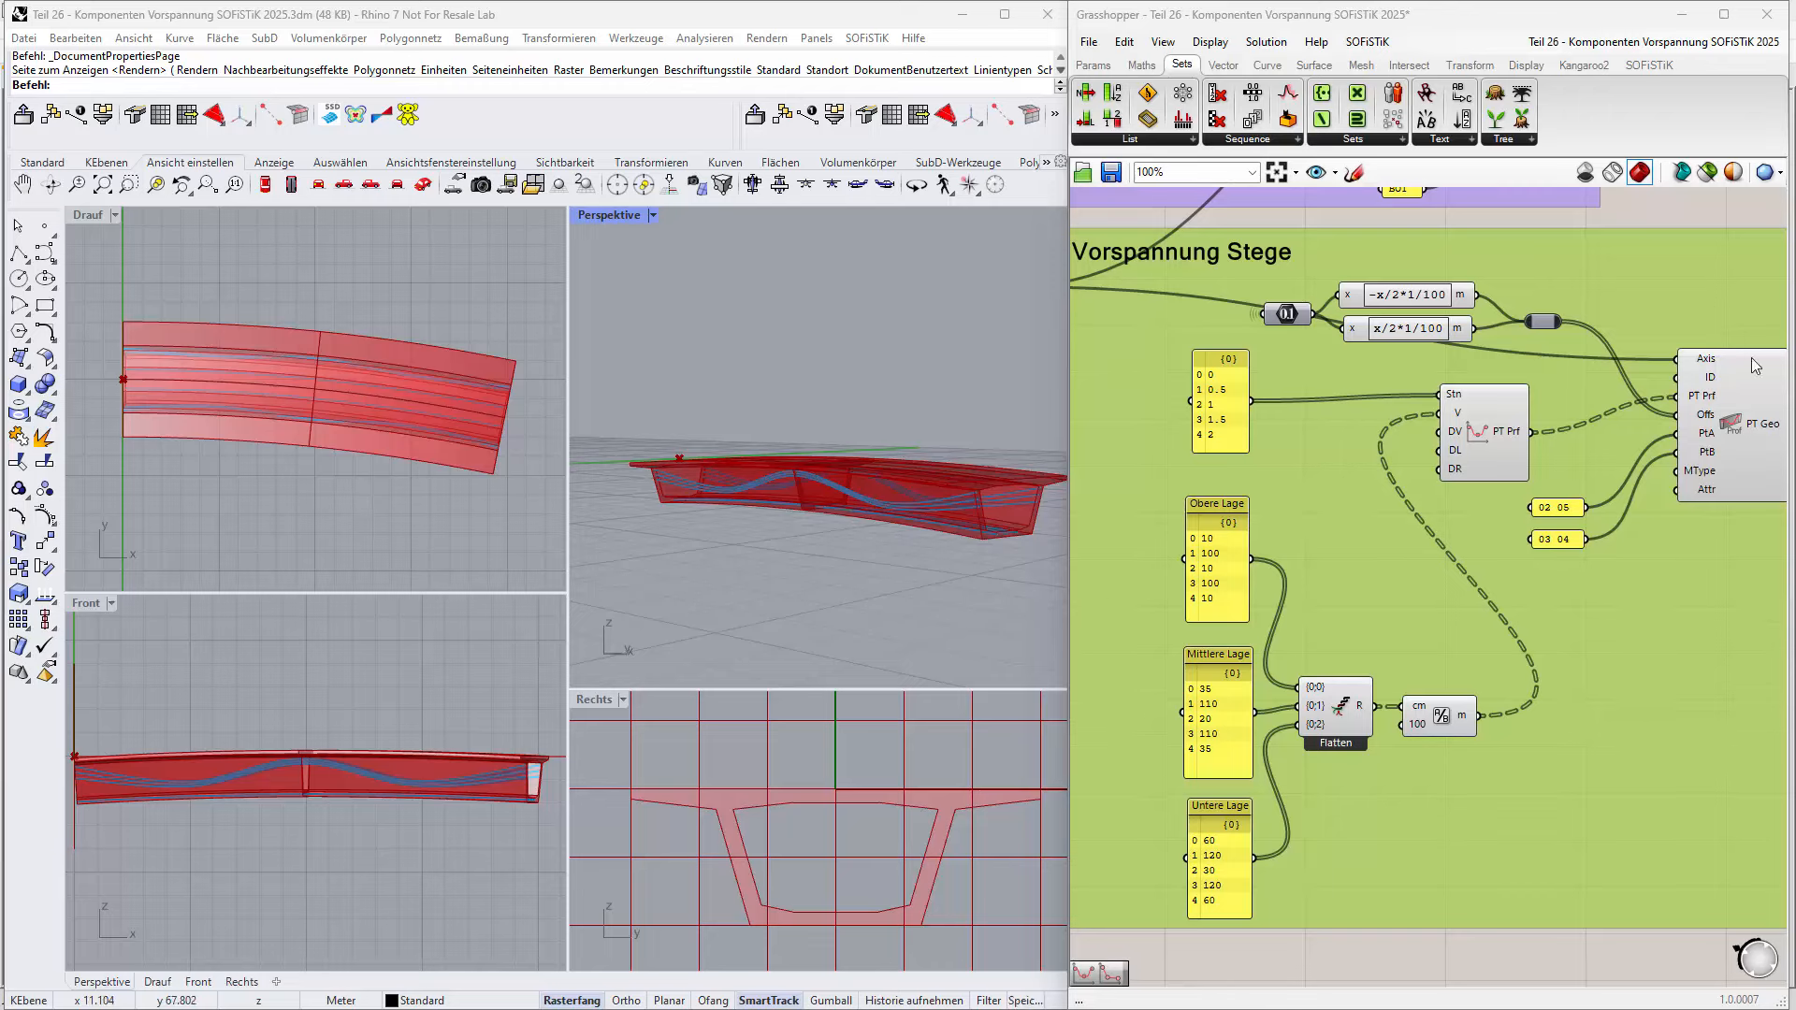
pyautogui.rightClick(1500, 853)
pyautogui.moveTo(1626, 591); pyautogui.dragTo(1494, 831, button='right')
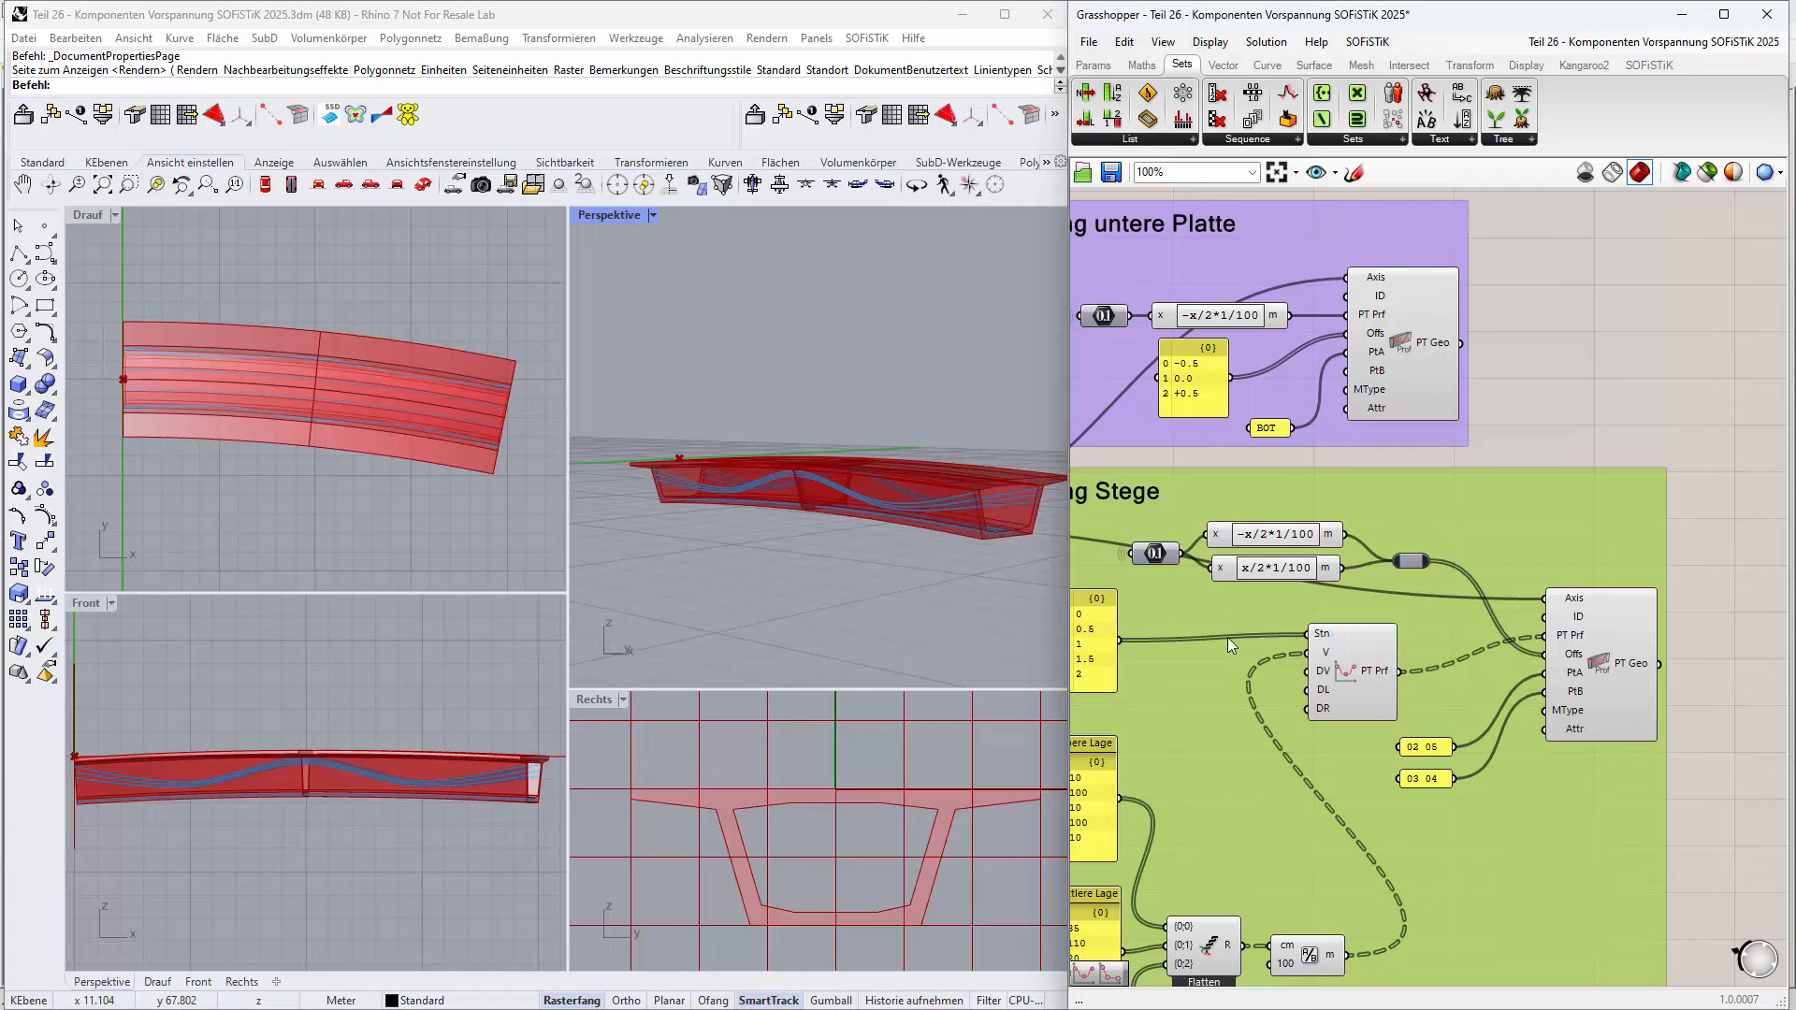
pyautogui.moveTo(1193, 620); pyautogui.dragTo(1226, 599, button='right')
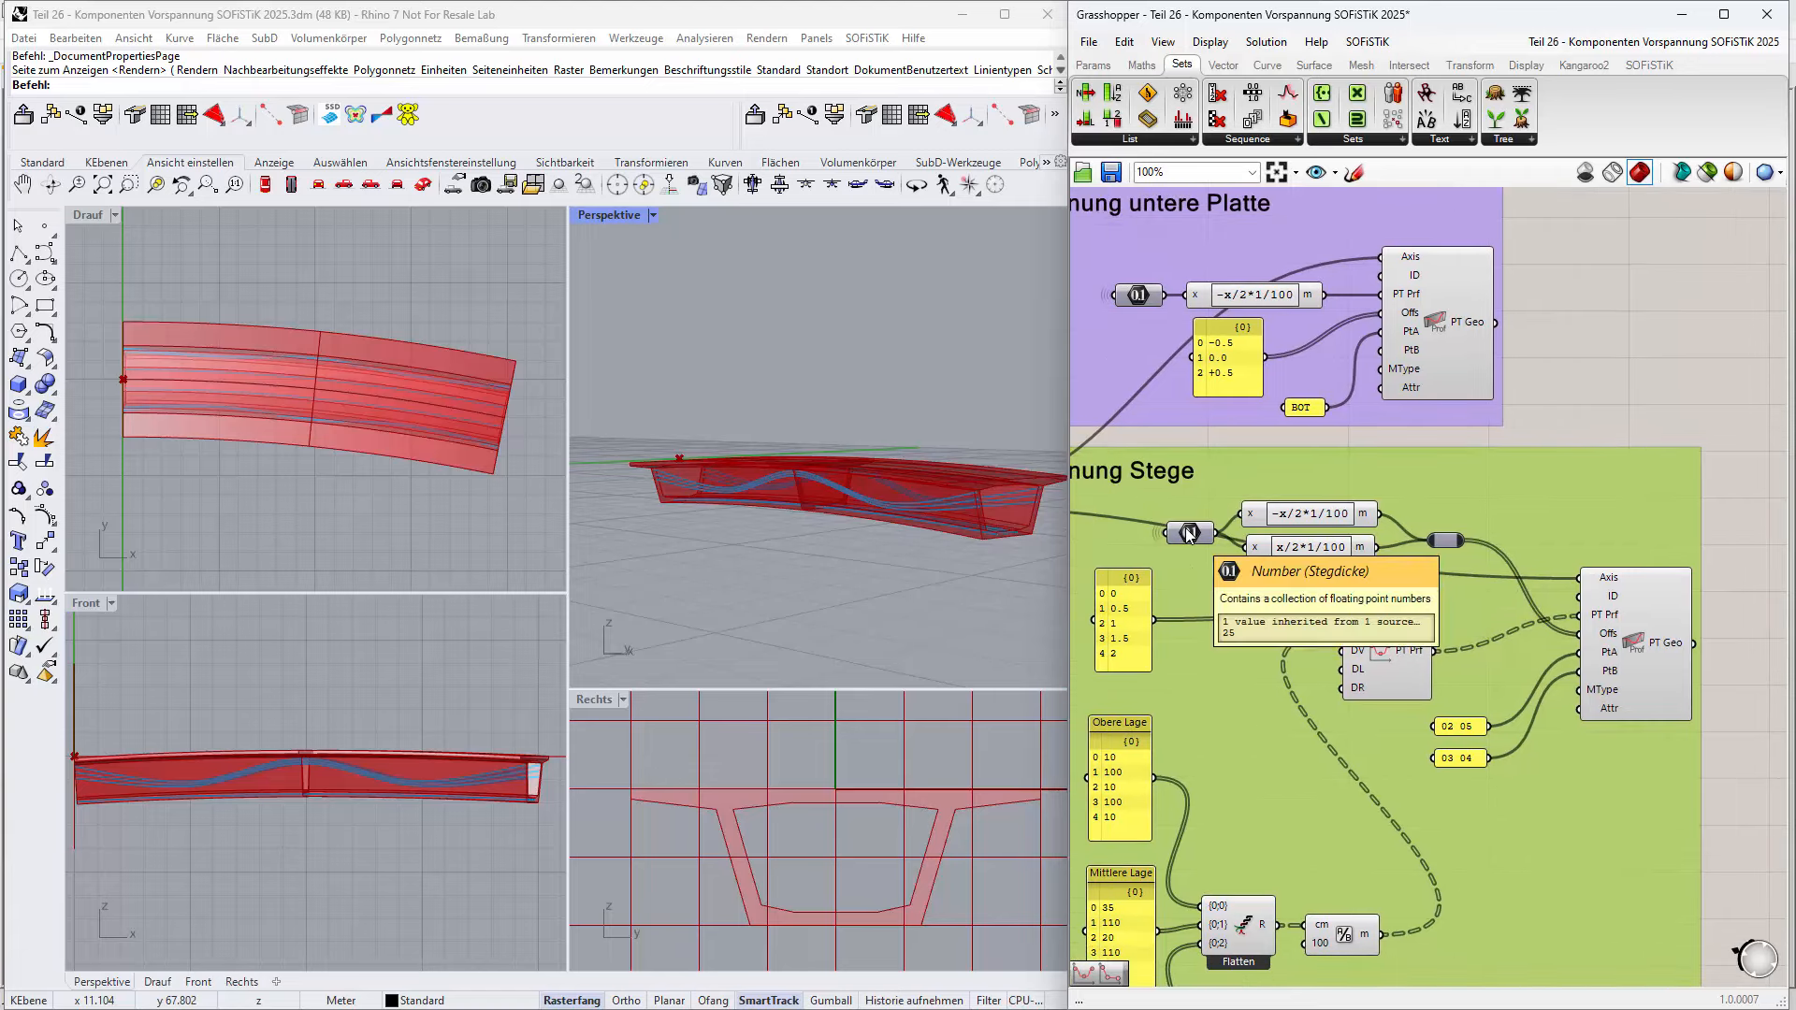
pyautogui.click(1188, 534)
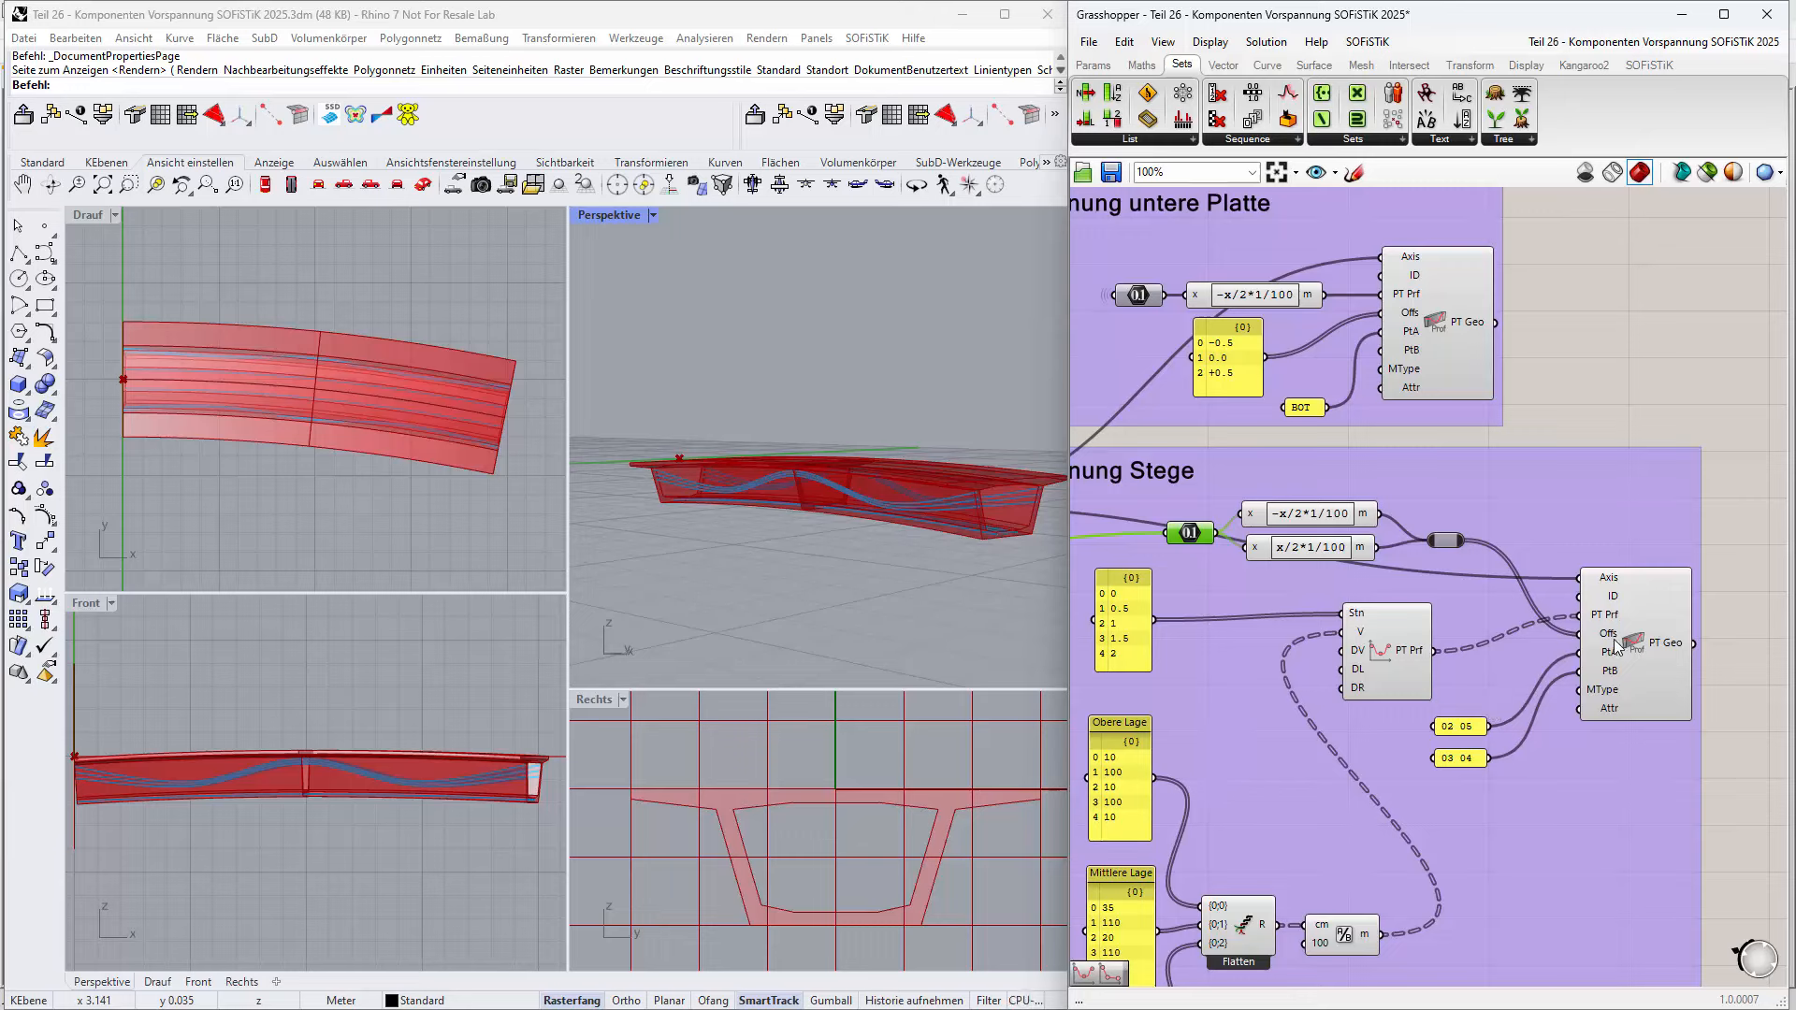
pyautogui.moveTo(1611, 640)
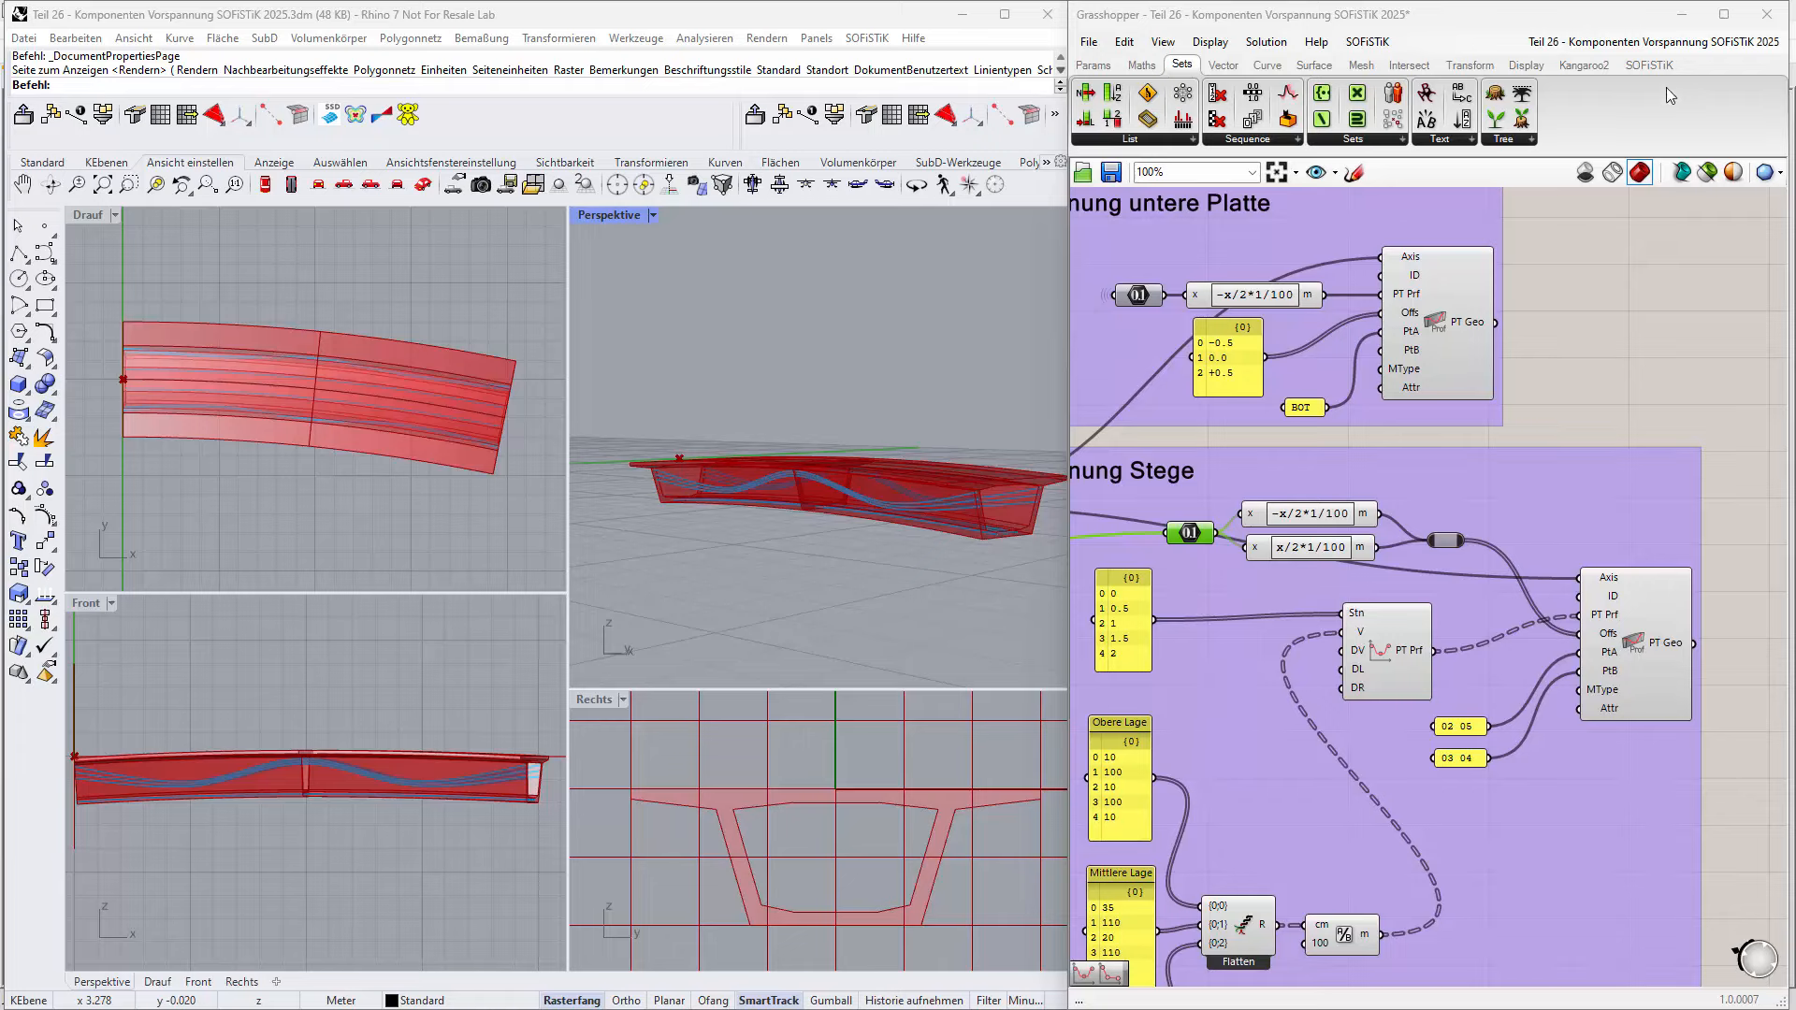
# Step: Place a PT Profile | Polygon component below the 03 04 panel in the Vorspannung Stege group and set its param type to Span Station
pyautogui.click(1649, 64)
pyautogui.click(1763, 141)
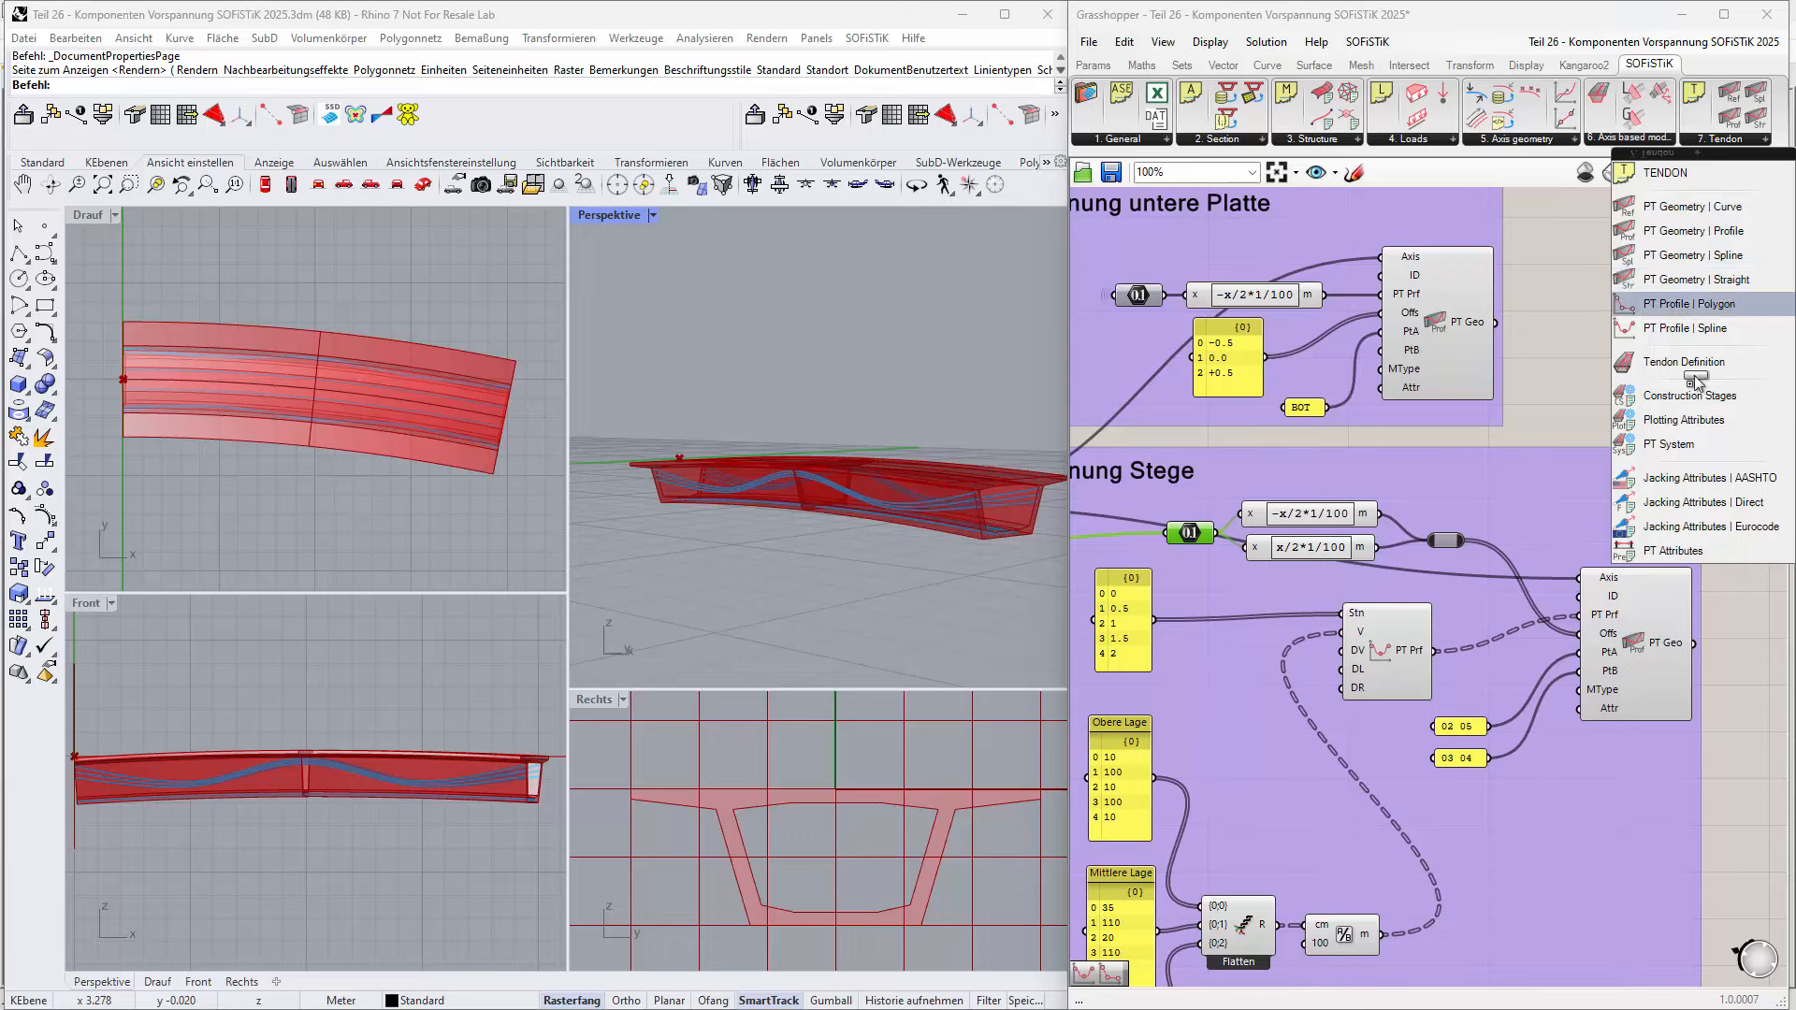
pyautogui.moveTo(1695, 304); pyautogui.dragTo(1566, 835)
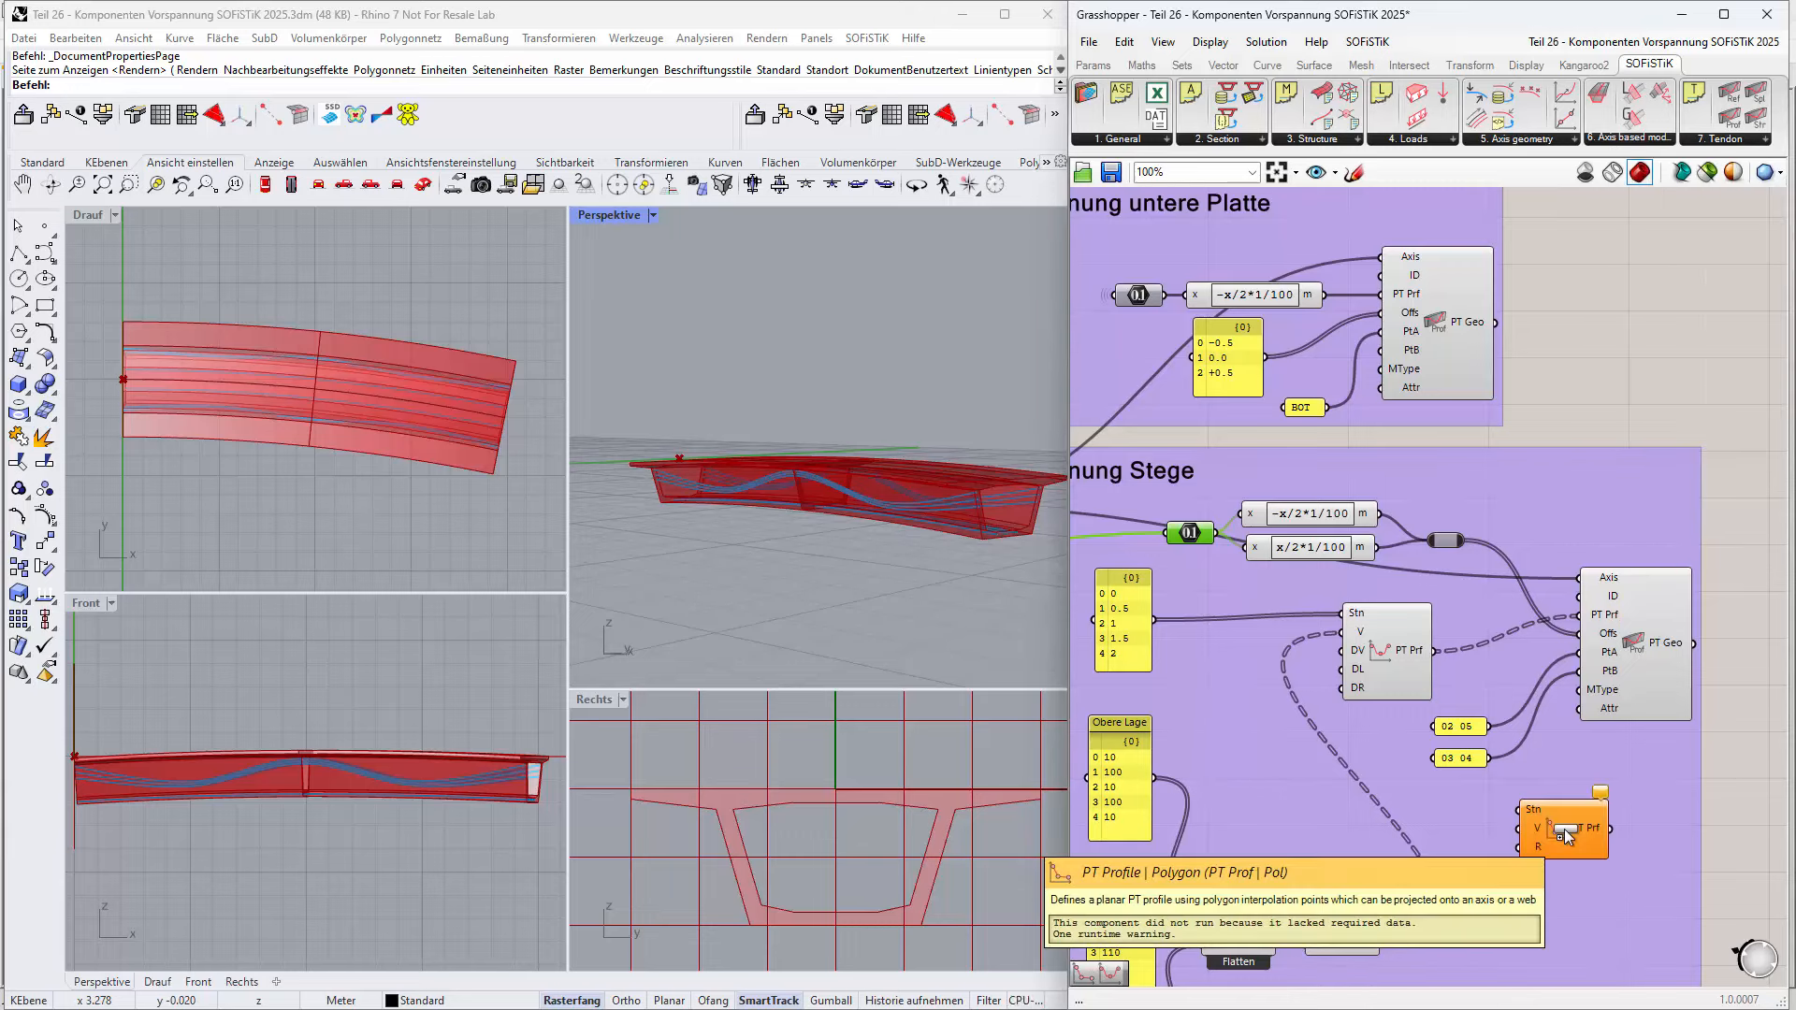
pyautogui.rightClick(1557, 832)
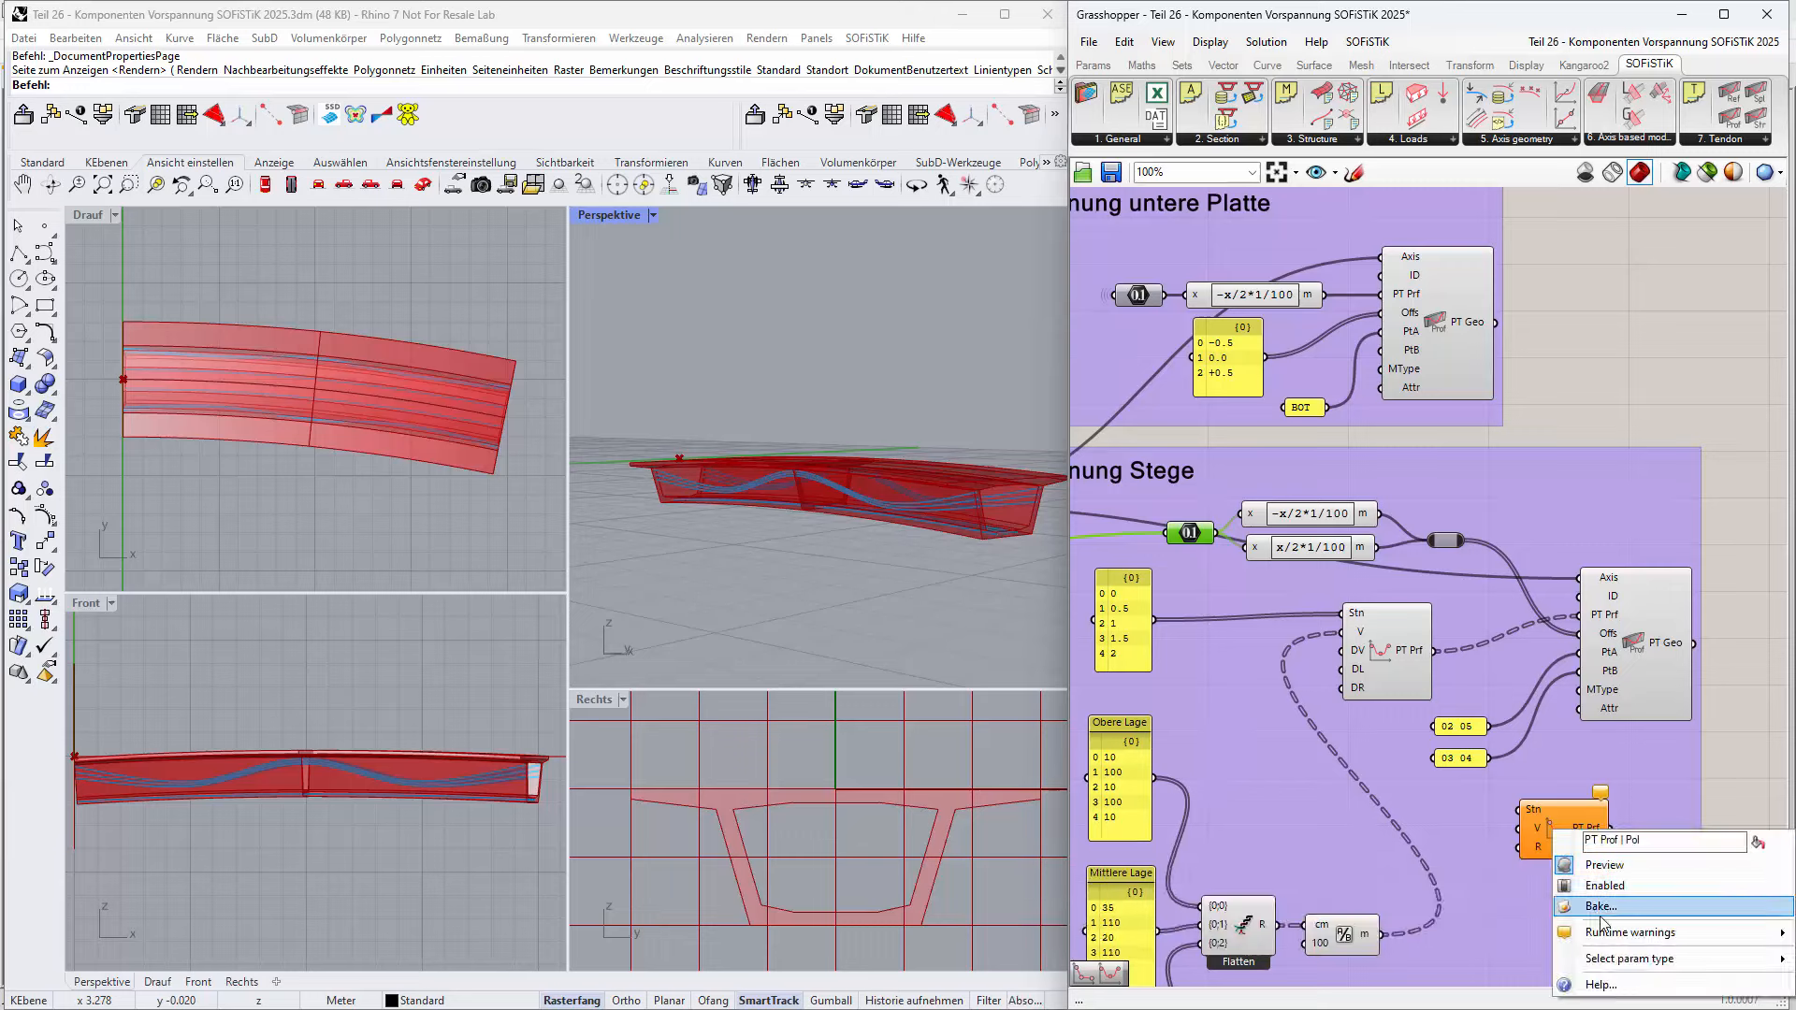
pyautogui.moveTo(1633, 973)
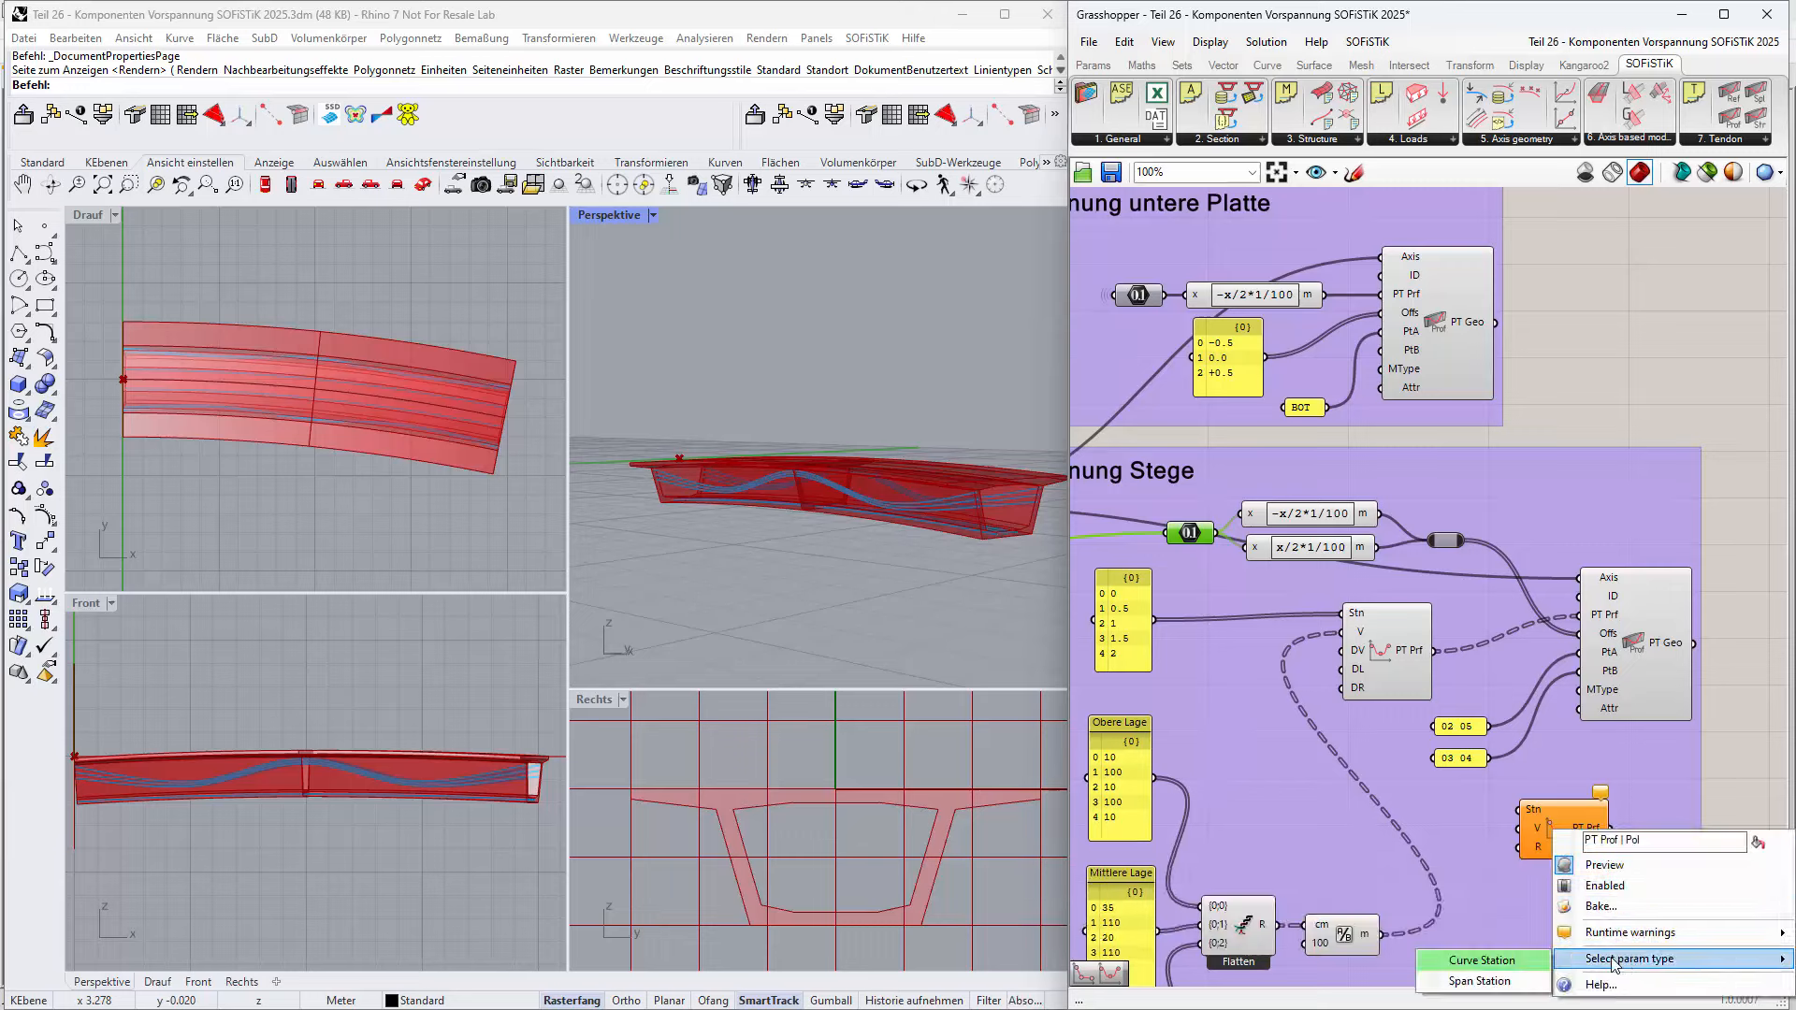
pyautogui.click(1487, 981)
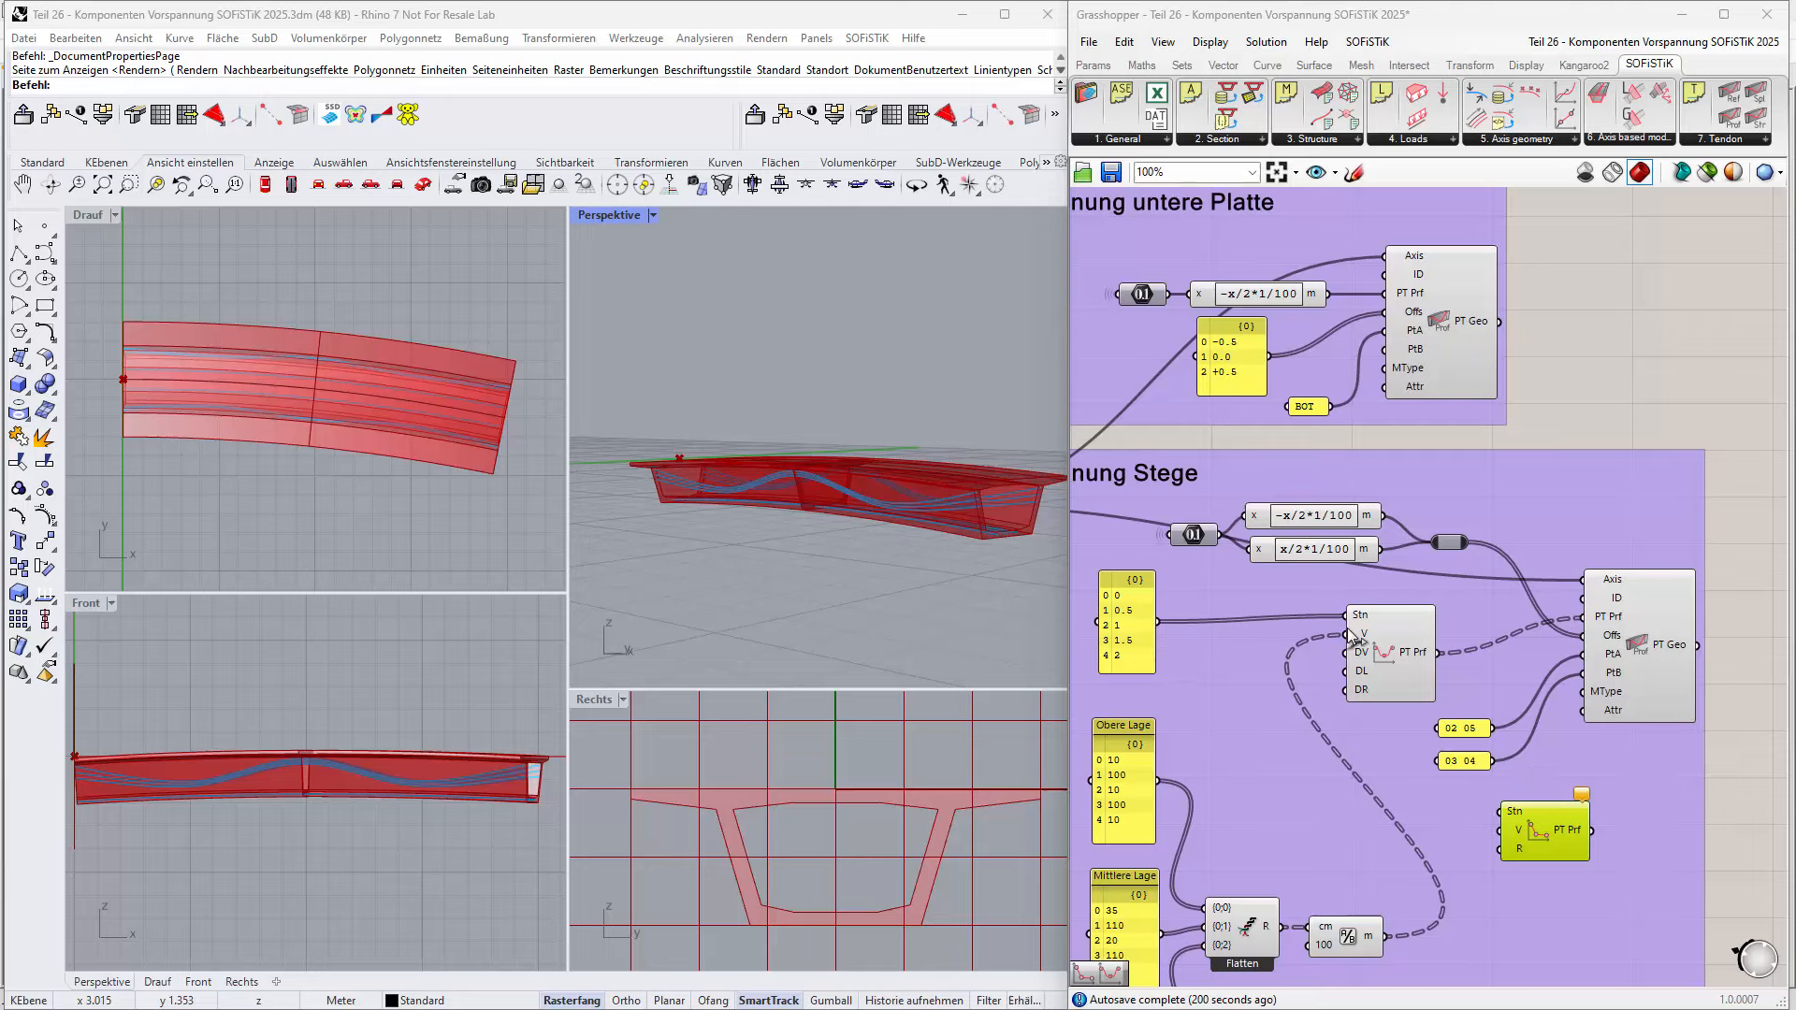
# Step: Try transferring the Stn, V and PT Prf wires from the spline profile to the polygon profile, and remove the polygon component again
pyautogui.keyDown('ctrl'); pyautogui.keyDown('shift'); pyautogui.moveTo(1345, 618); pyautogui.dragTo(1501, 812); pyautogui.keyUp('shift'); pyautogui.keyUp('ctrl')
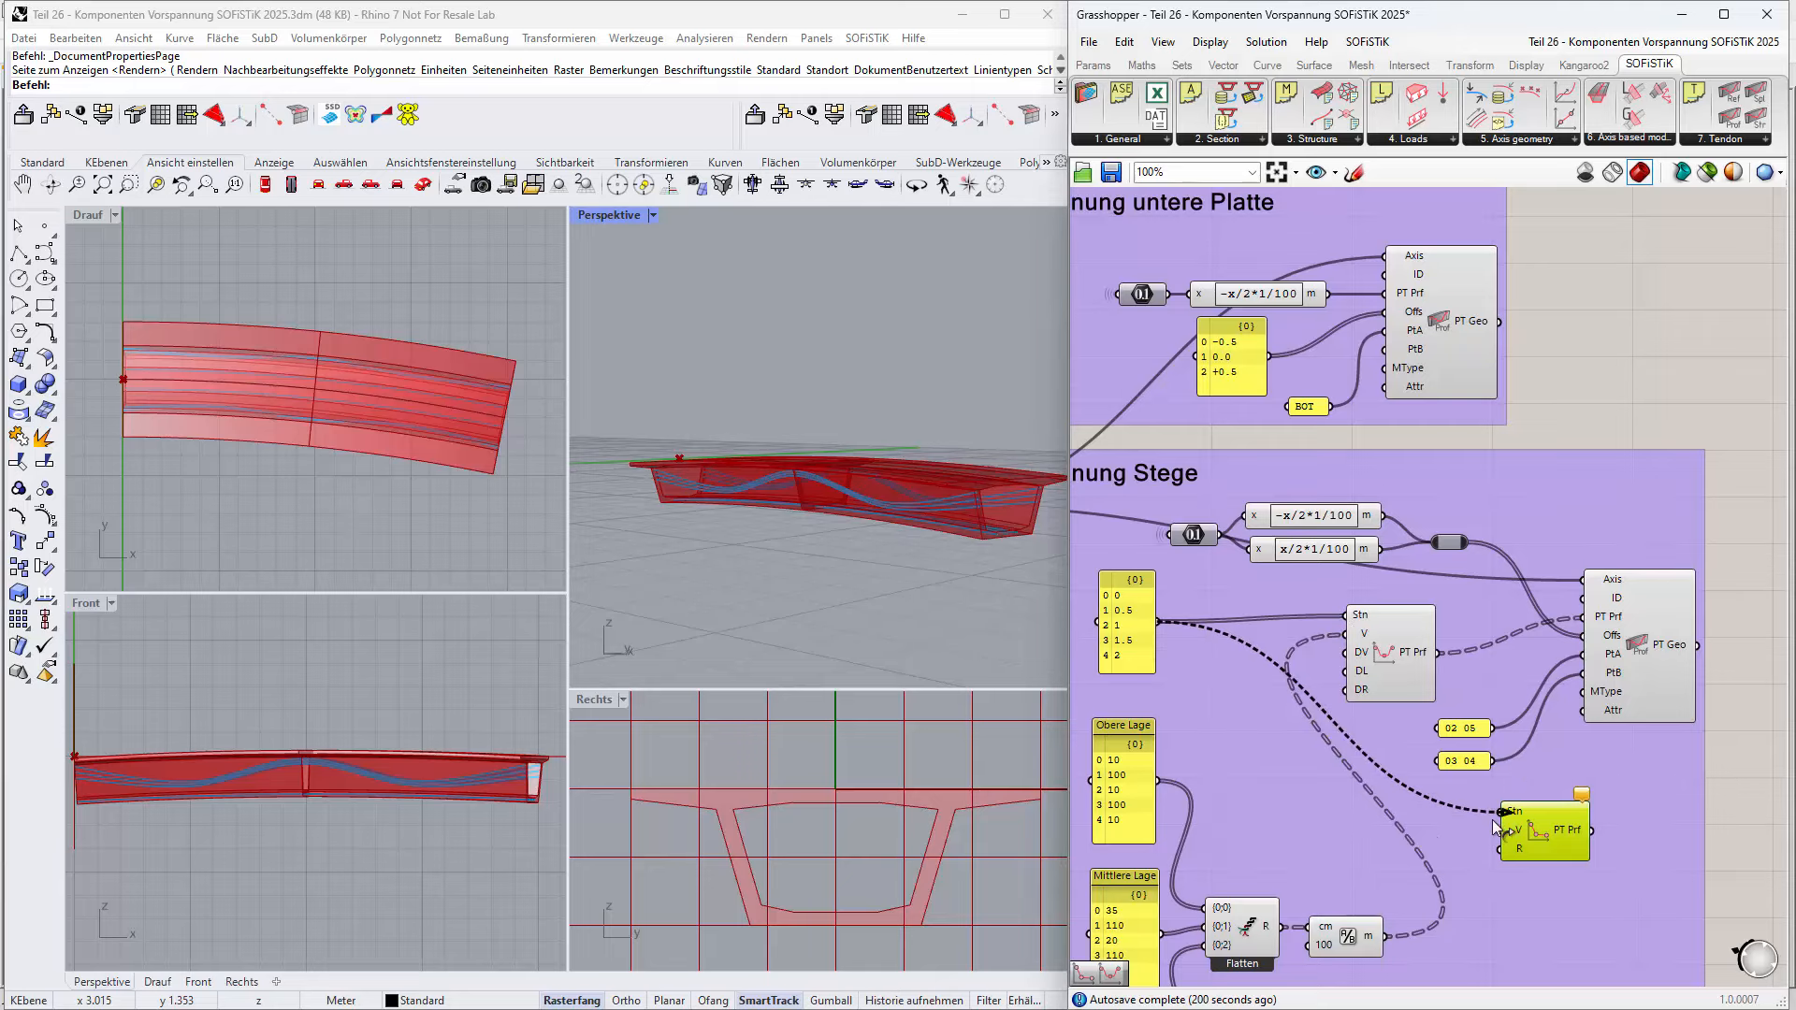
pyautogui.moveTo(1333, 637); pyautogui.dragTo(1500, 830)
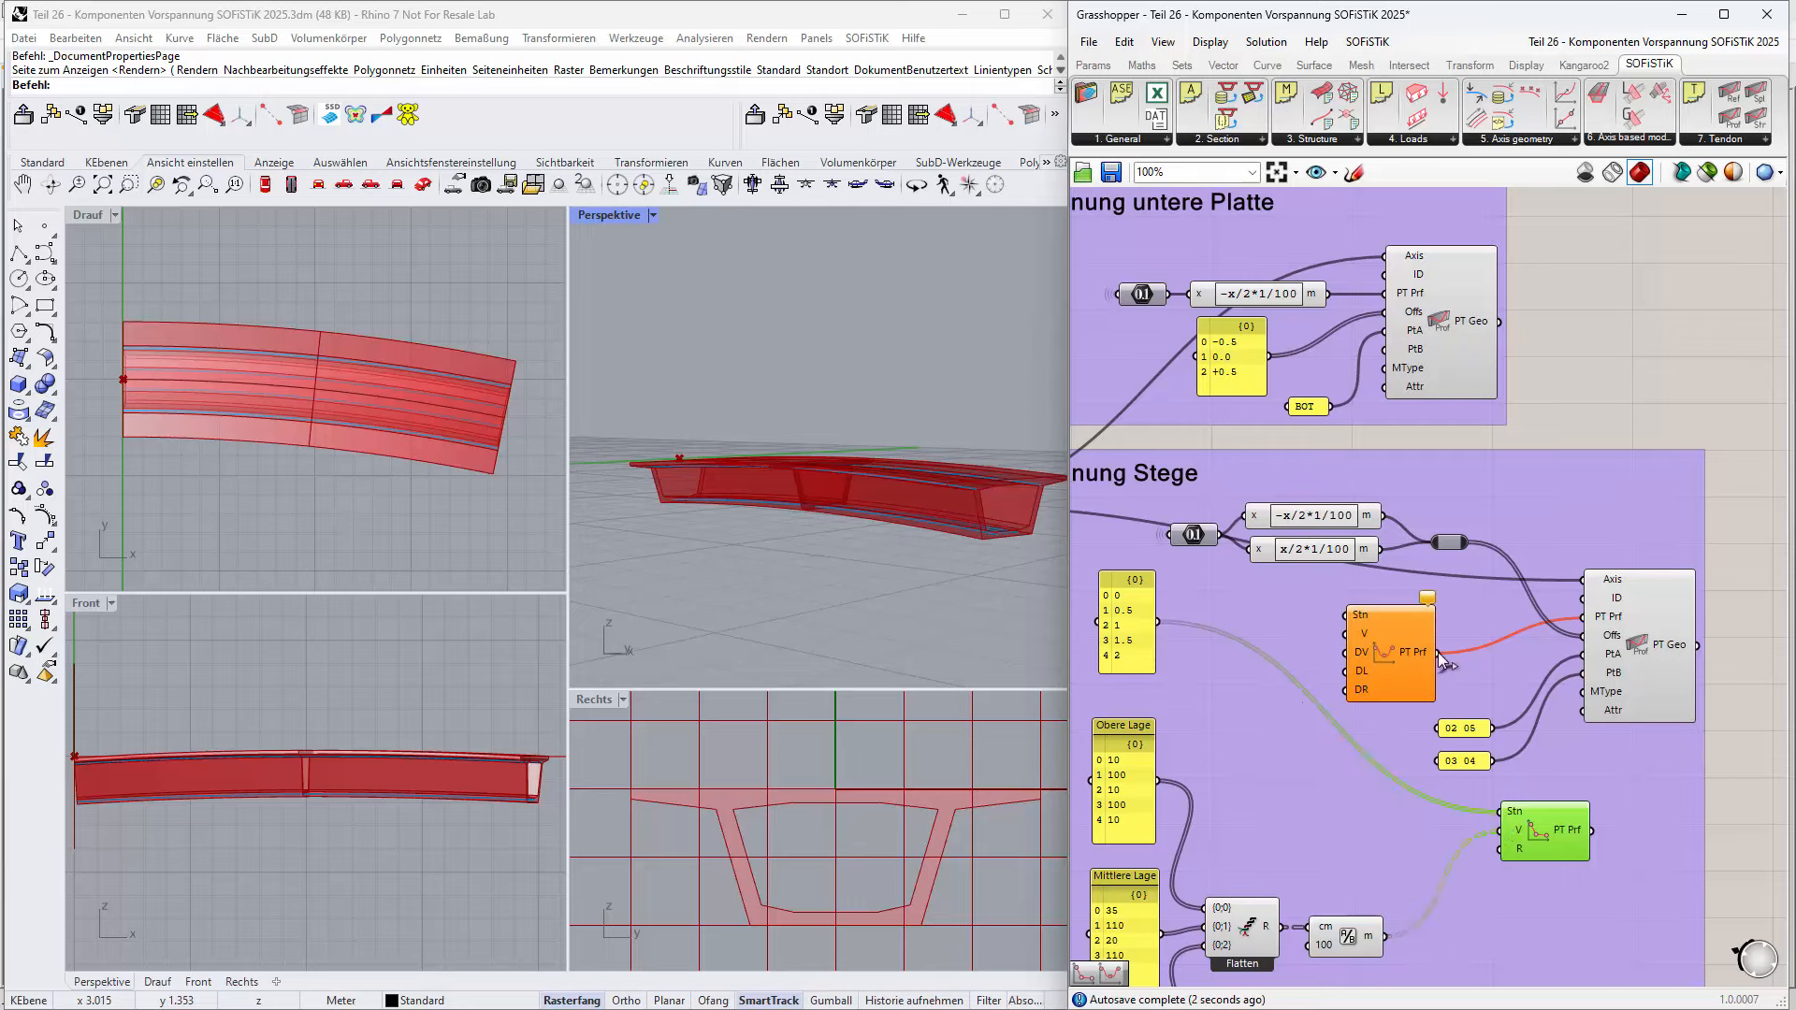
pyautogui.keyDown('ctrl'); pyautogui.keyDown('shift'); pyautogui.moveTo(1441, 661); pyautogui.dragTo(1591, 830); pyautogui.keyUp('shift'); pyautogui.keyUp('ctrl')
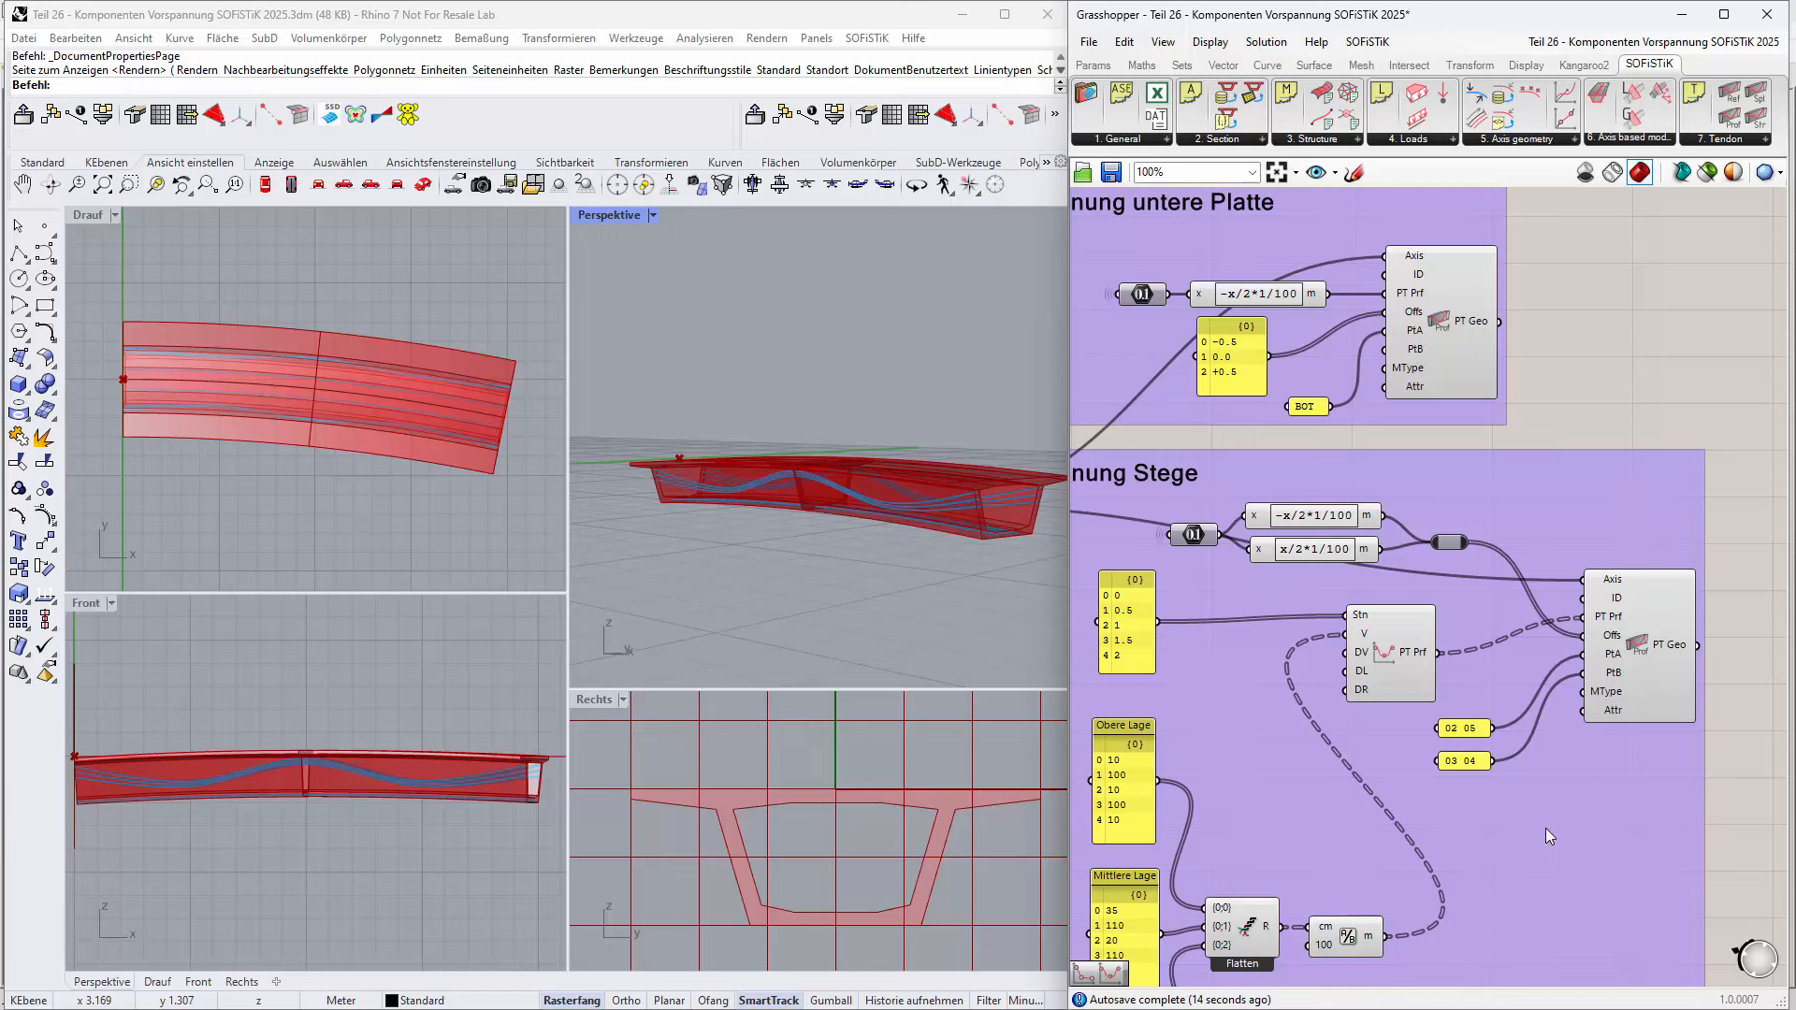
pyautogui.press('Delete')
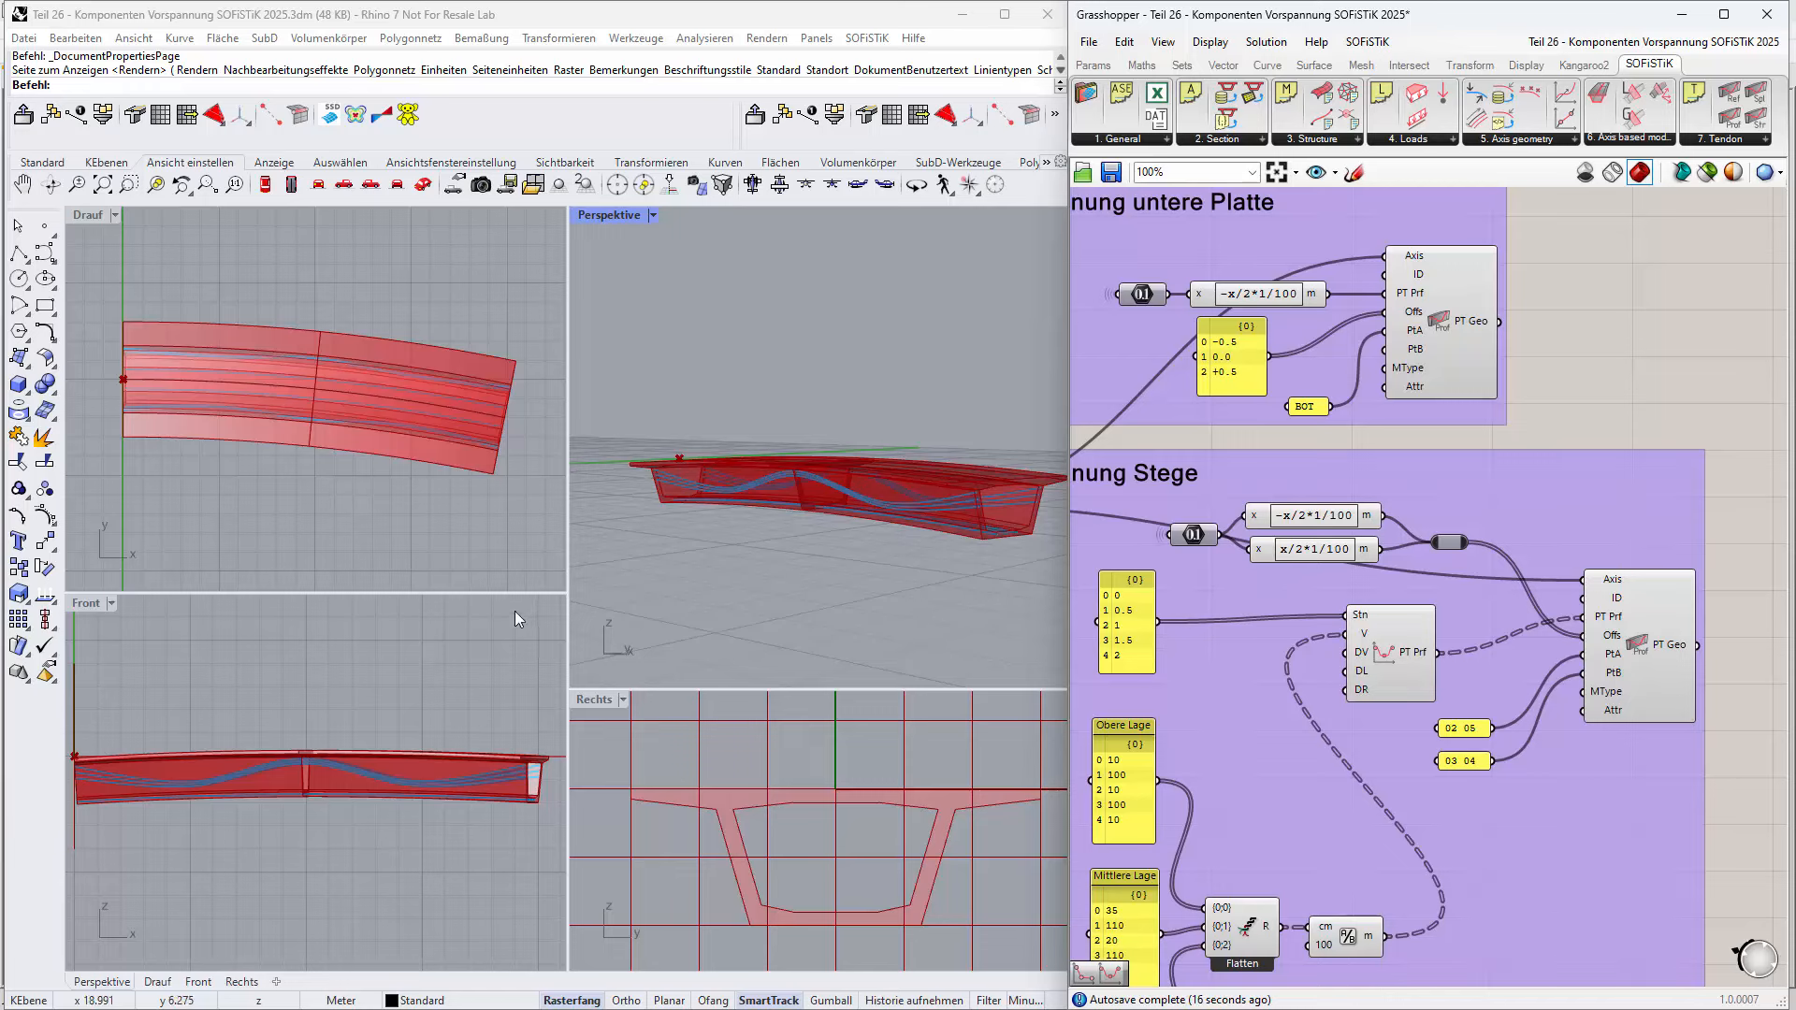